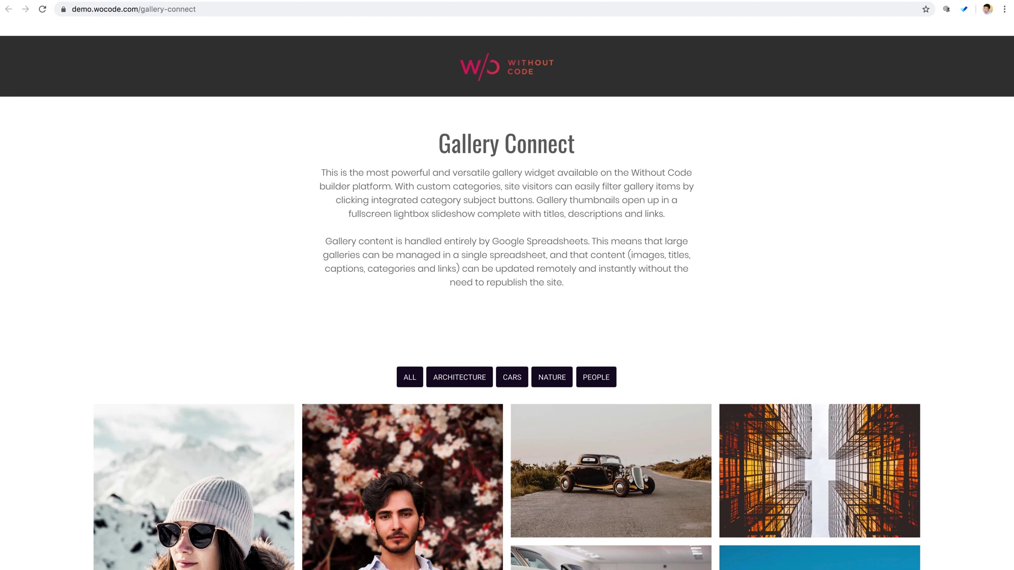
Filter the demo gallery through Architecture, Cars, Nature and People, ending on Nature.
scroll(44, 322, "down", 5)
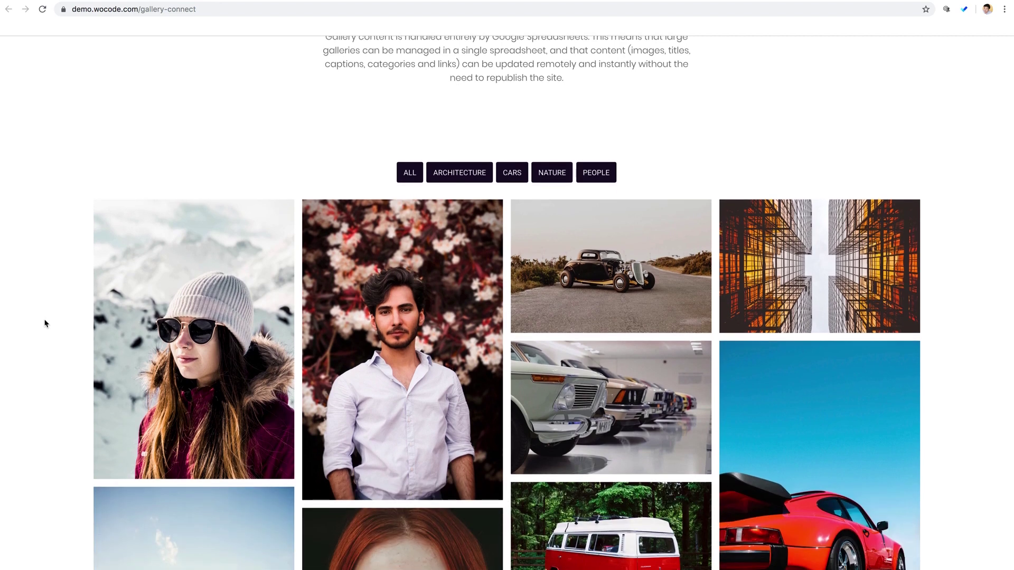
scroll(45, 323, "down", 7)
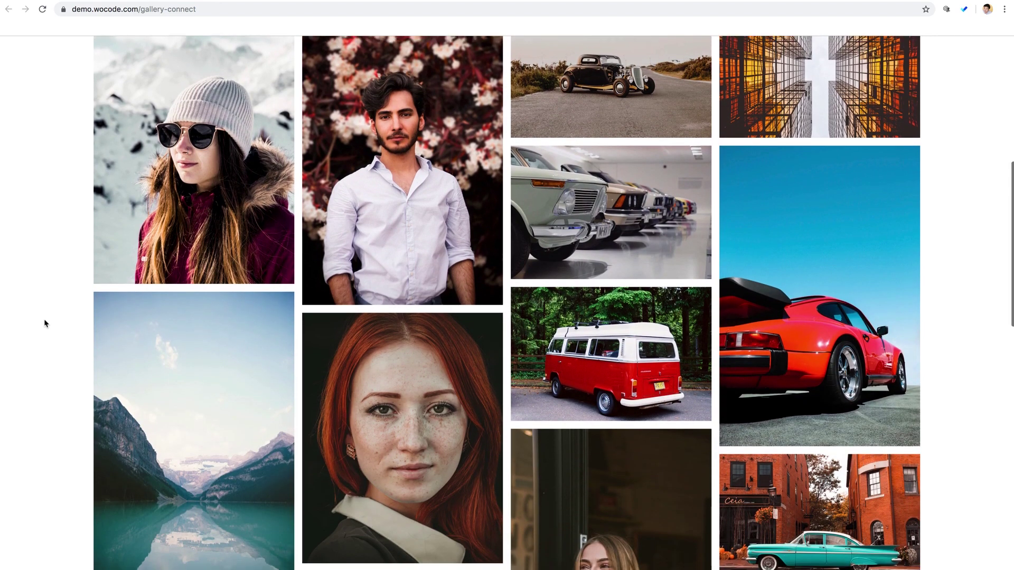
scroll(45, 323, "down", 3)
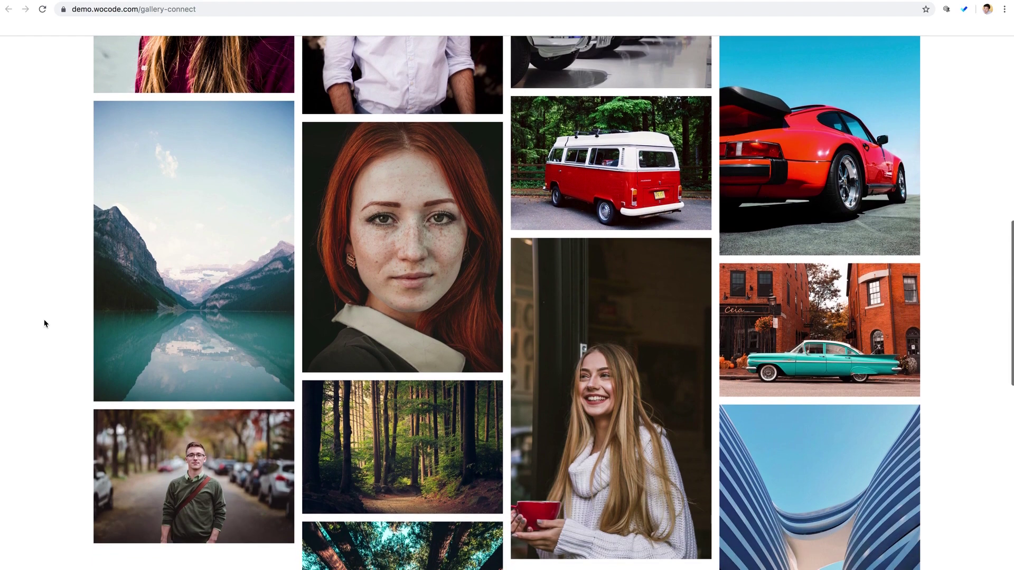
scroll(44, 323, "up", 6)
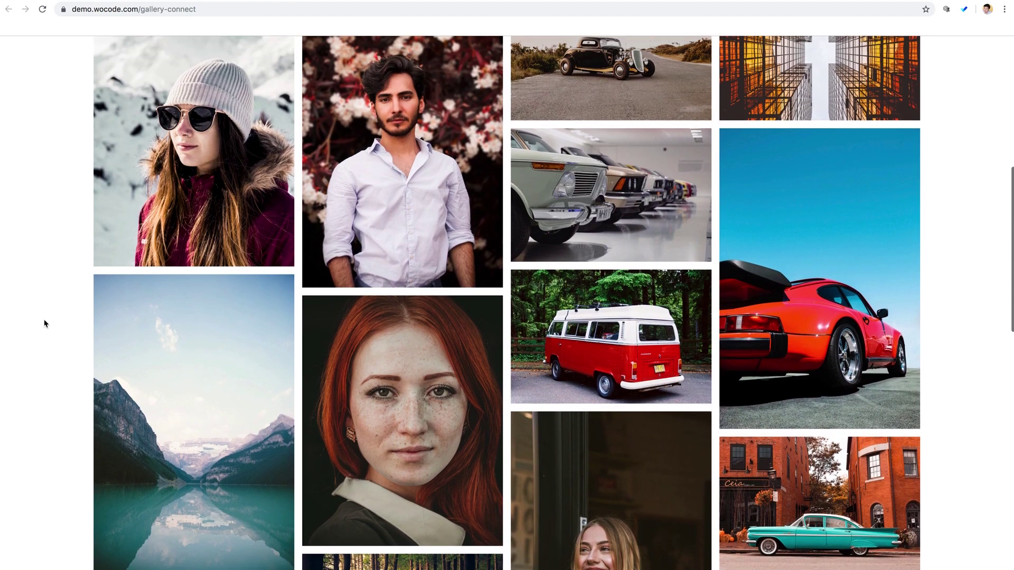
scroll(44, 323, "up", 5)
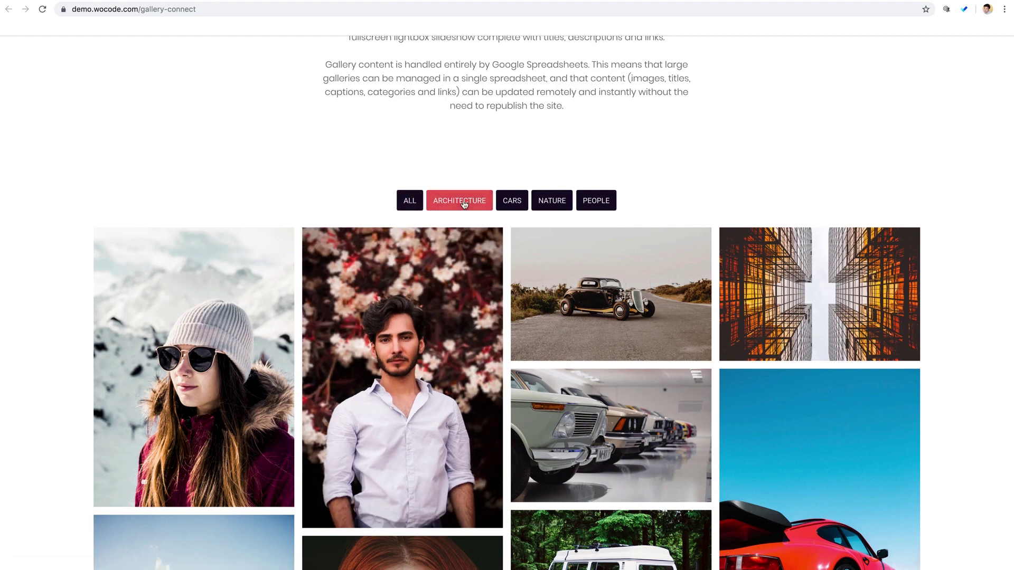
left_click(472, 203)
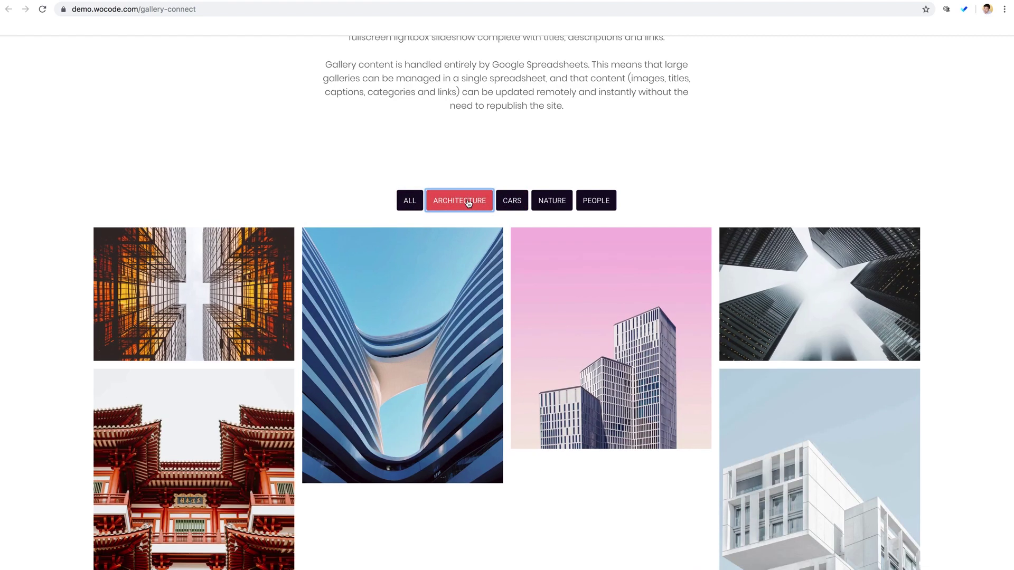
left_click(511, 203)
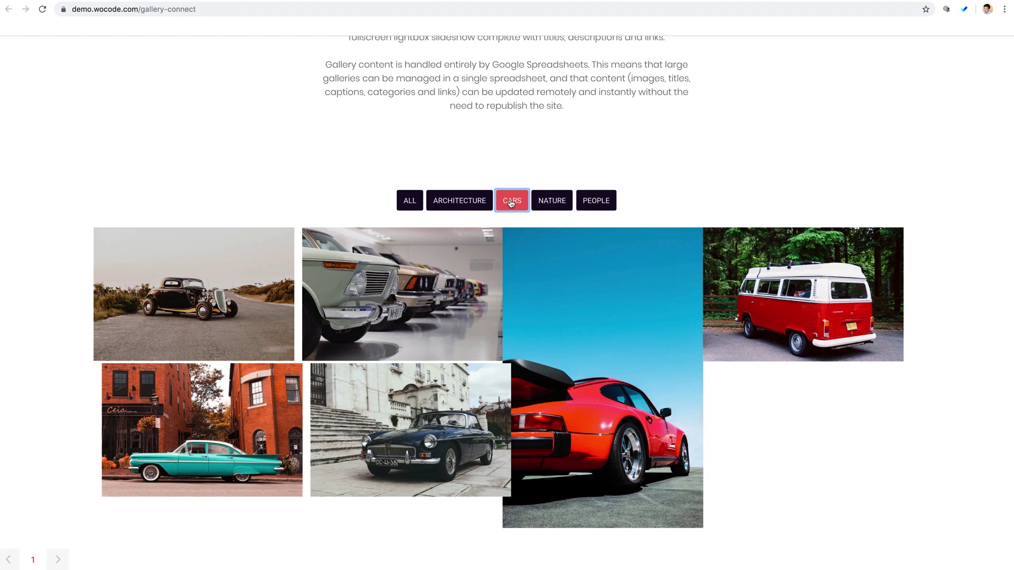
left_click(561, 204)
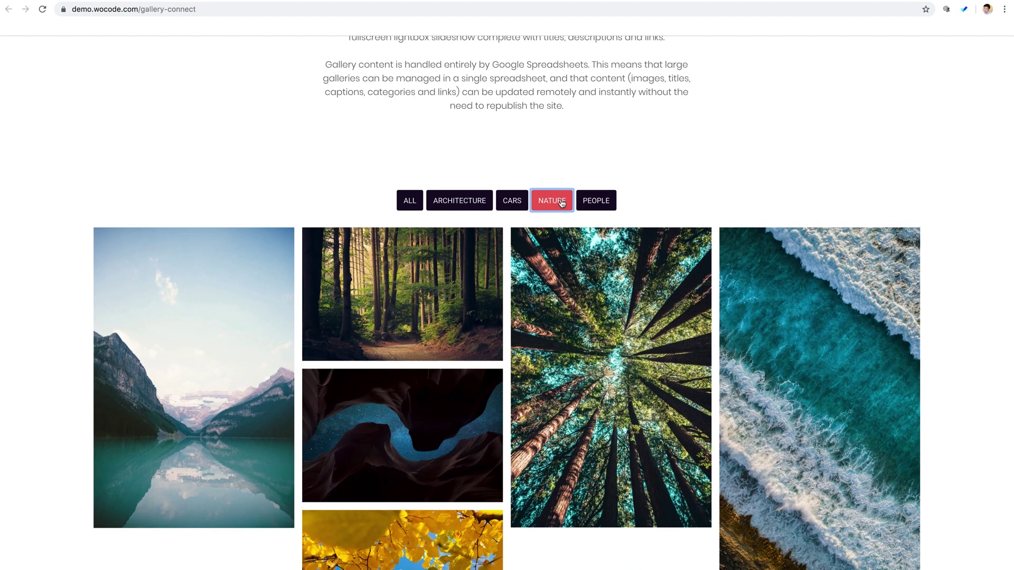
left_click(596, 203)
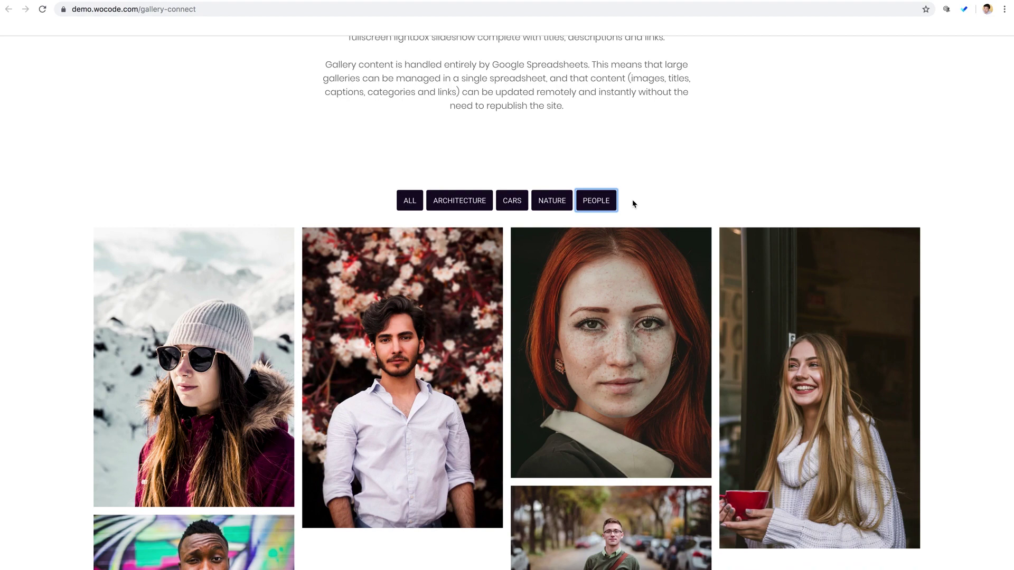
left_click(552, 203)
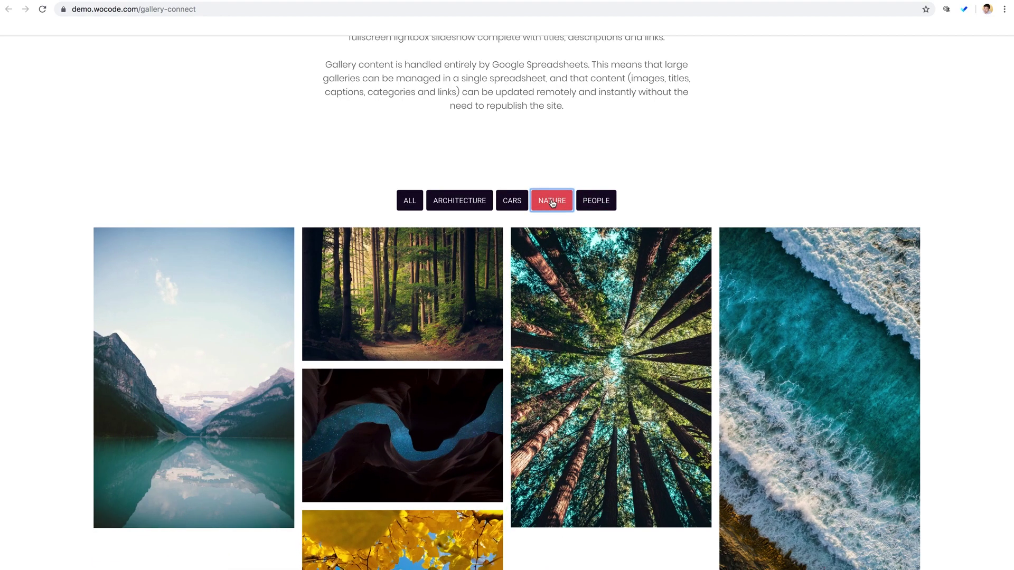
left_click(183, 359)
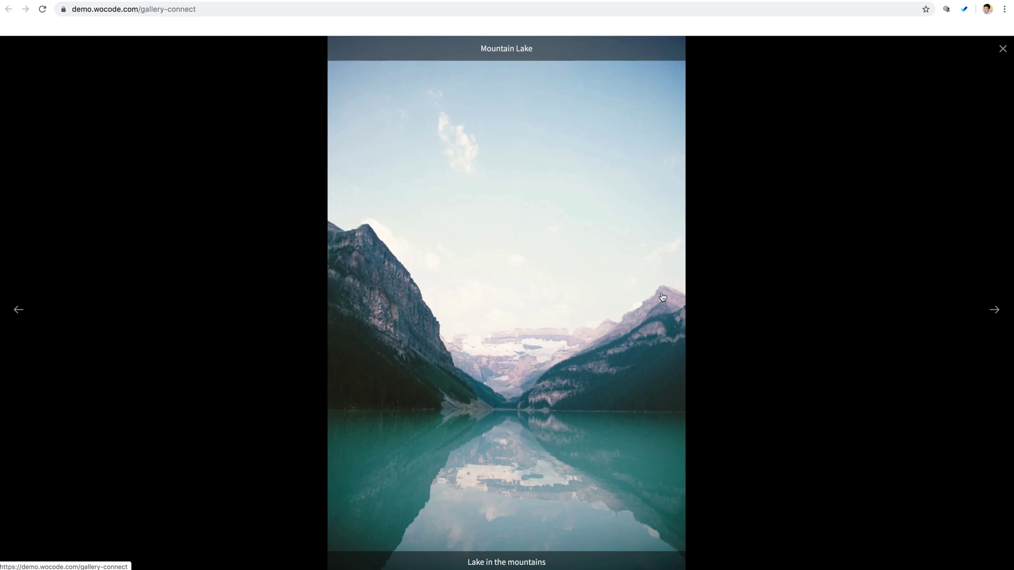
left_click(994, 313)
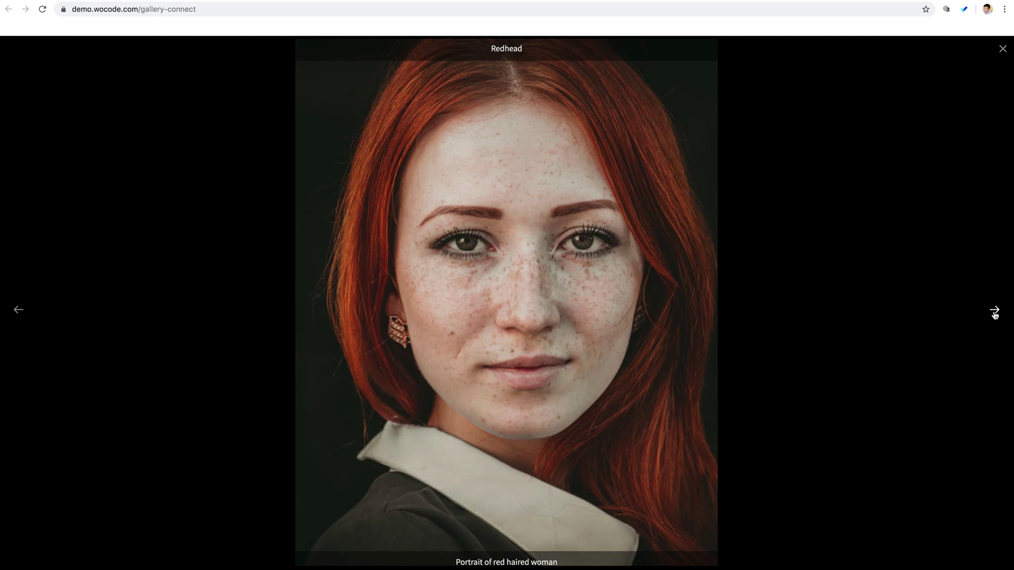
left_click(994, 313)
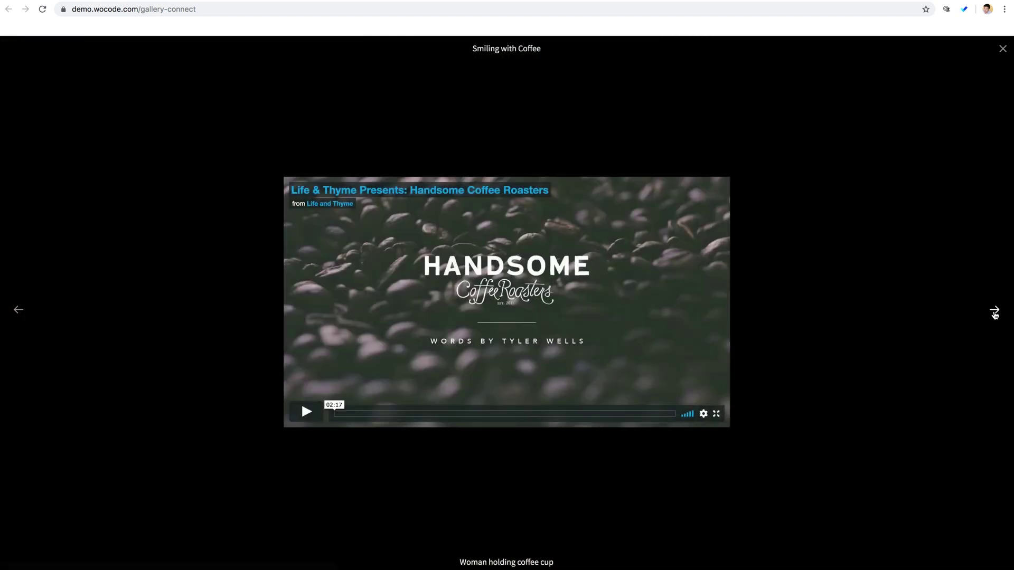
left_click(995, 312)
left_click(1003, 48)
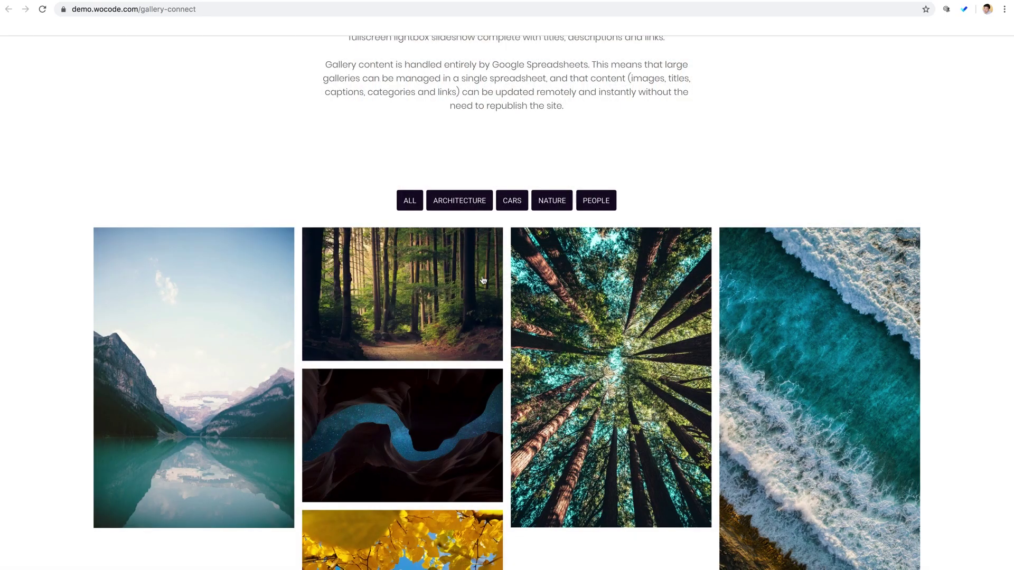
left_click(396, 306)
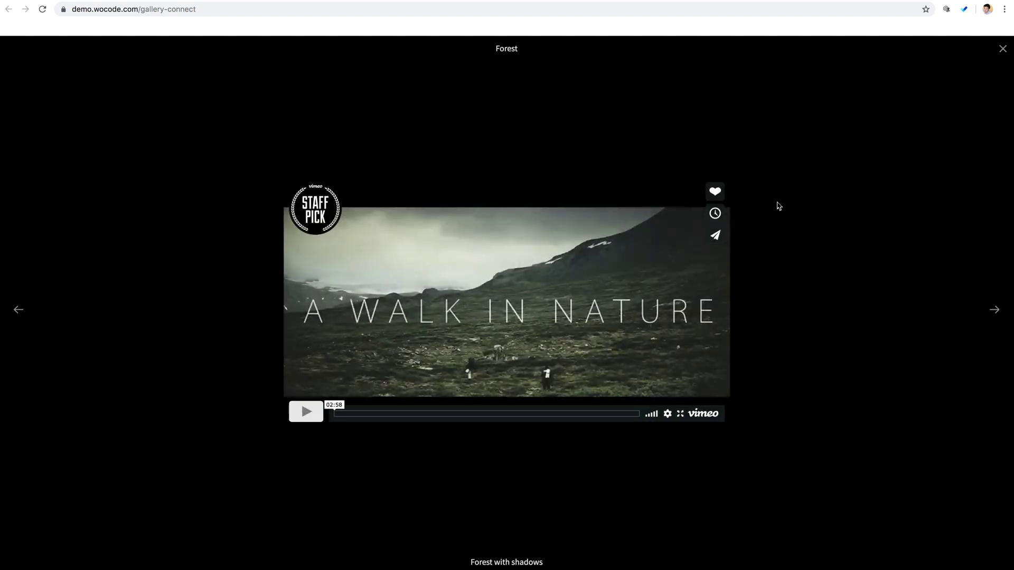
Close the Forest slideshow and show gallery items from ALL categories.
left_click(1002, 49)
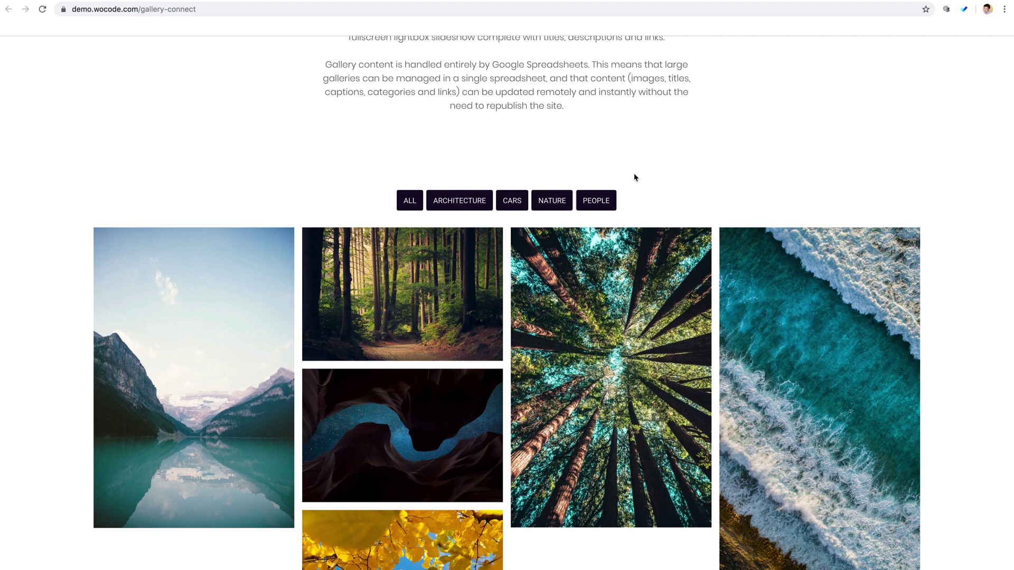
left_click(408, 206)
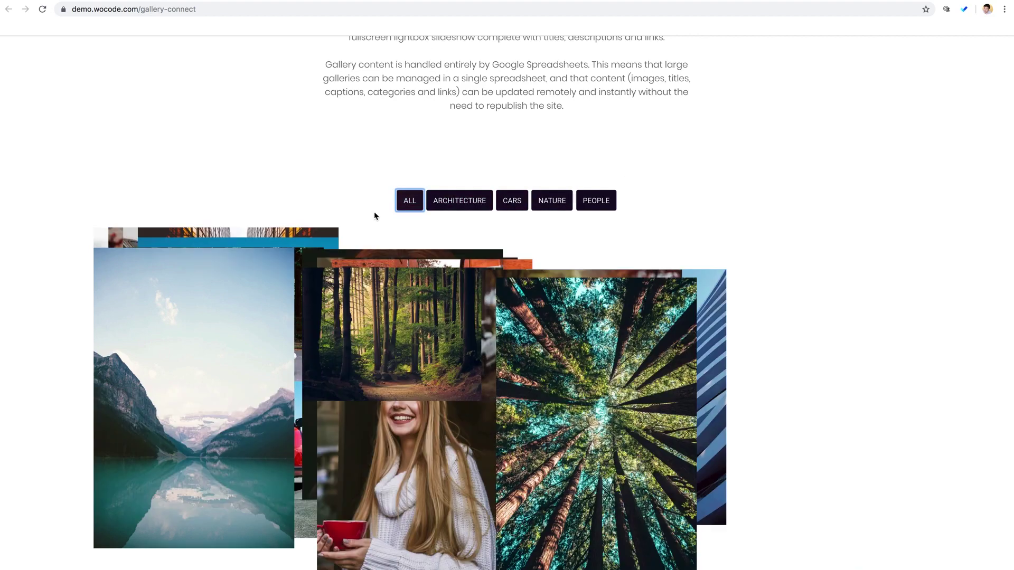
scroll(55, 256, "up", 3)
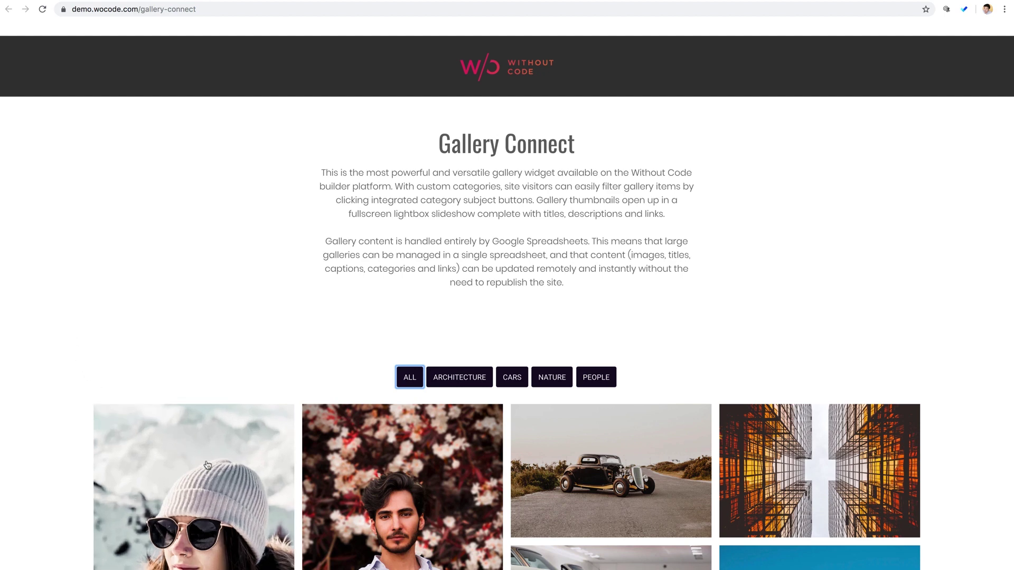
scroll(45, 396, "down", 3)
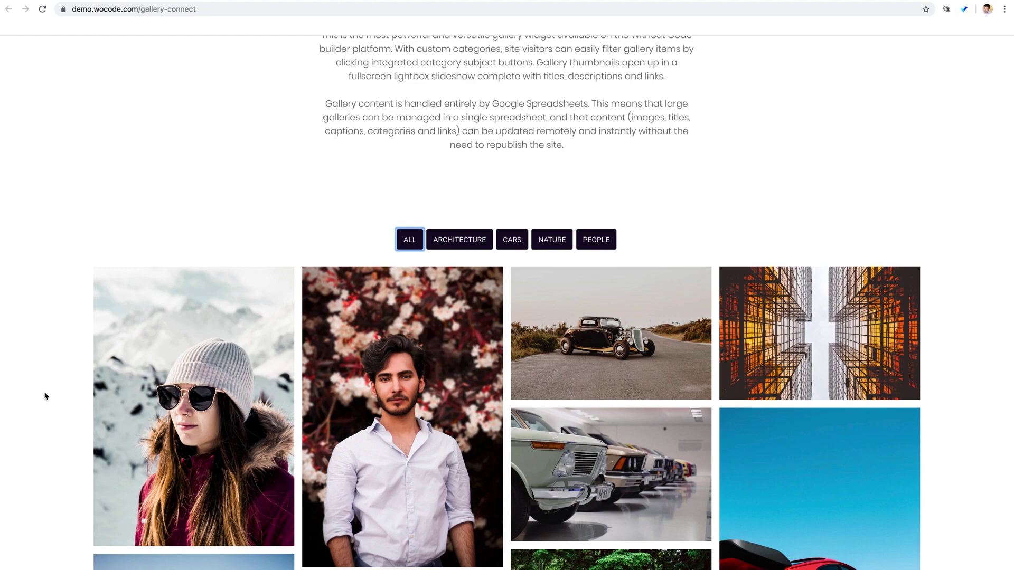
scroll(45, 396, "down", 15)
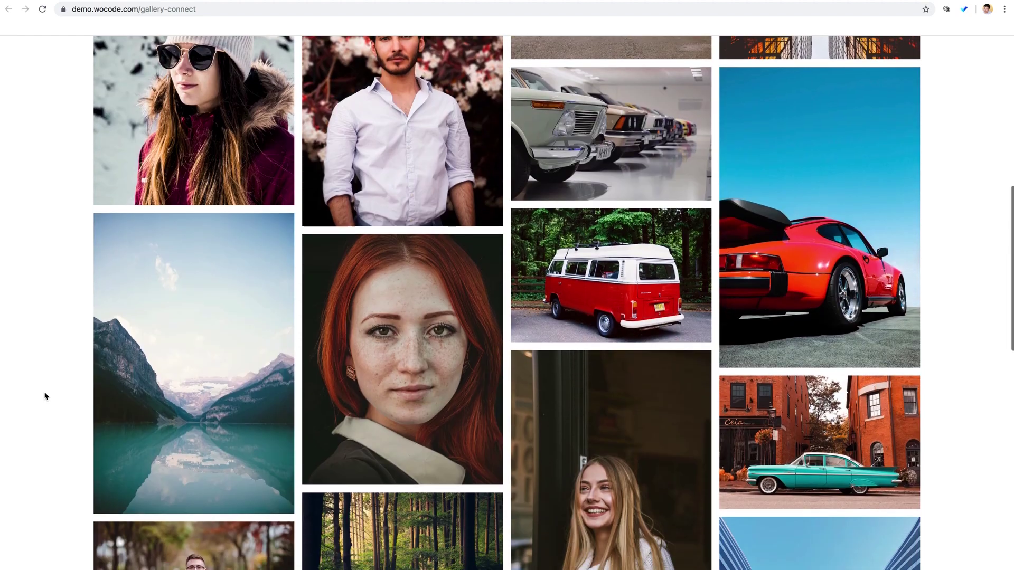
scroll(45, 396, "down", 2)
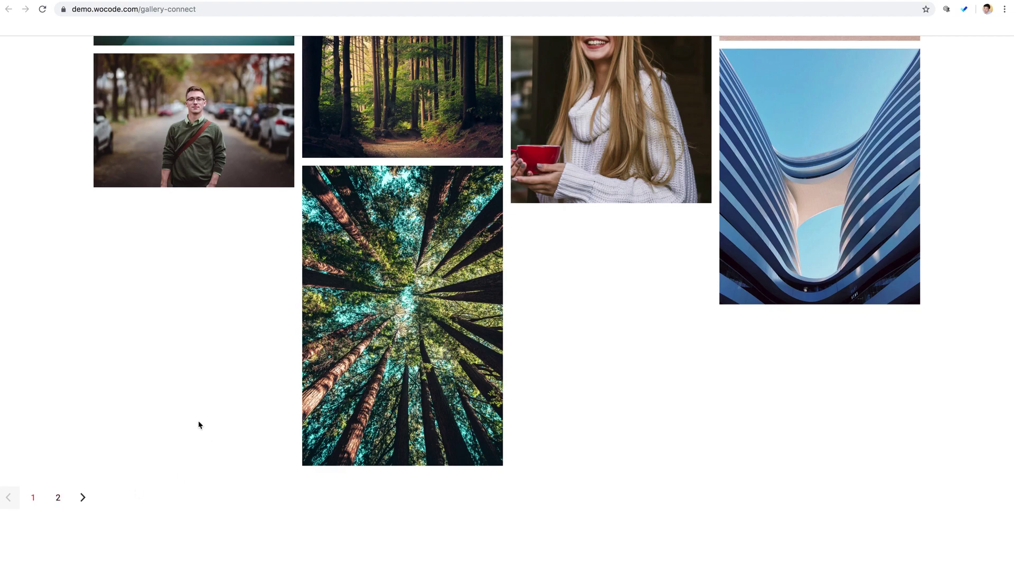
scroll(199, 425, "up", 20)
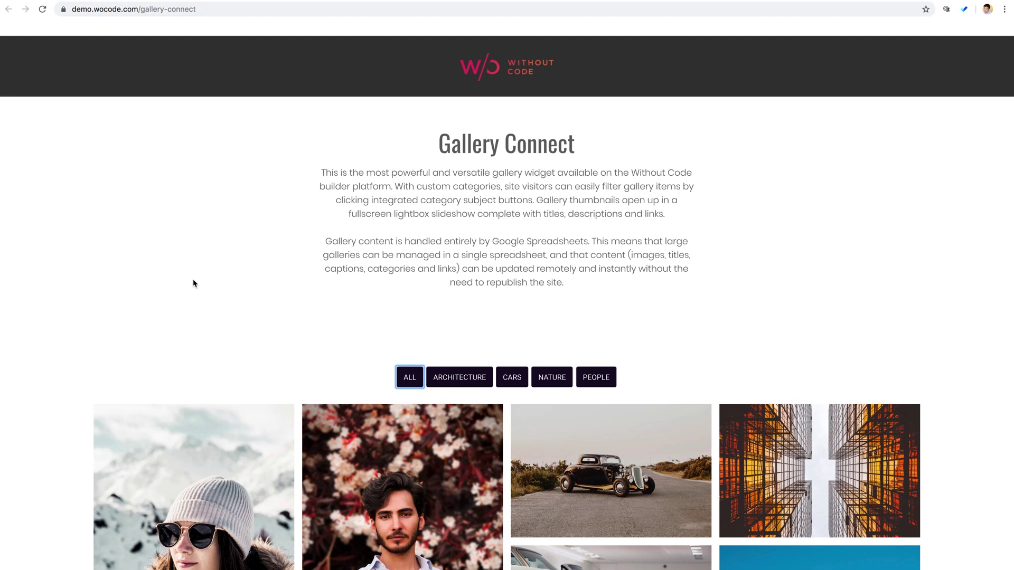
Scroll the gallery down to its pagination and back up.
scroll(68, 288, "down", 5)
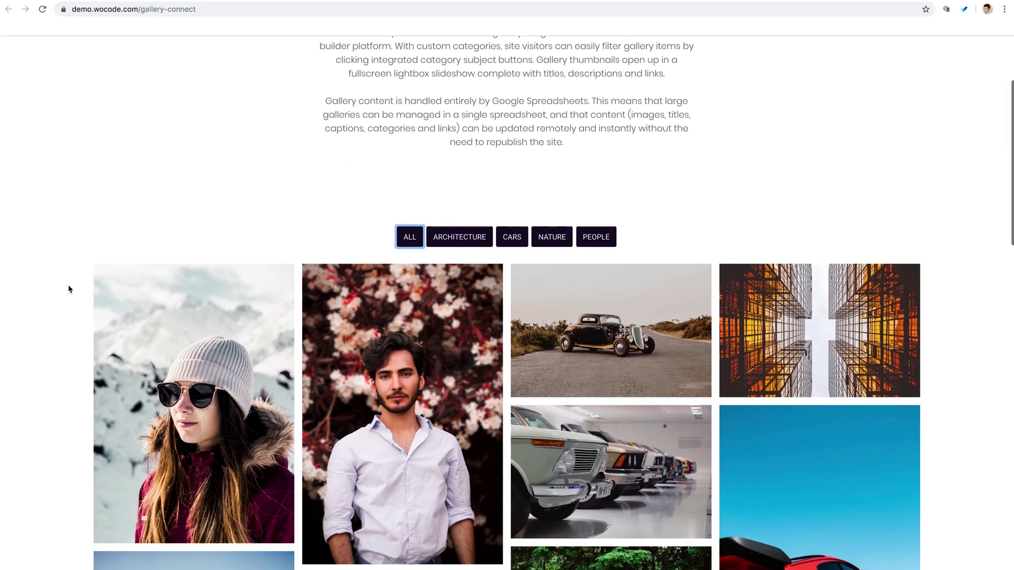
scroll(68, 289, "down", 1)
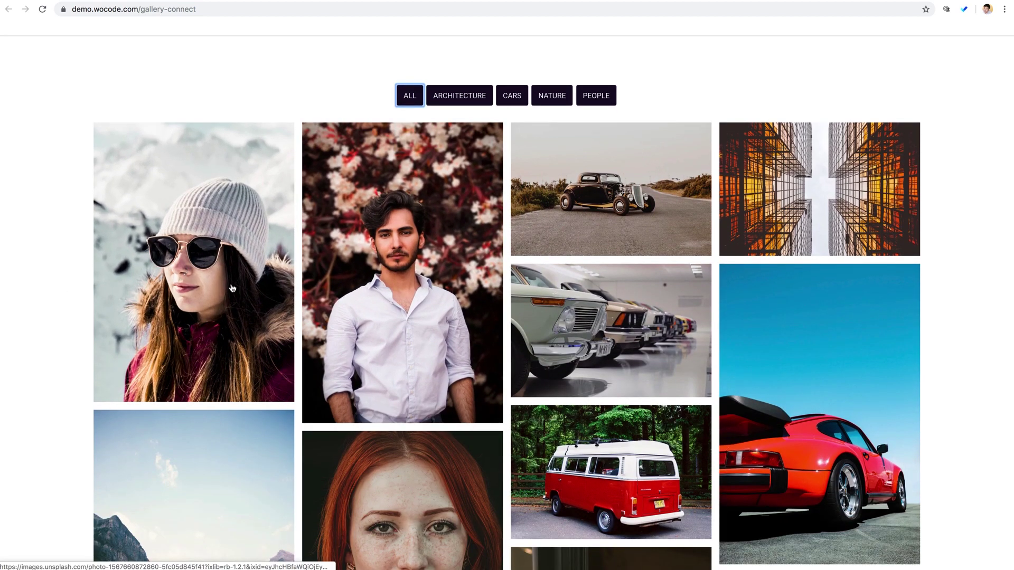
scroll(51, 294, "down", 5)
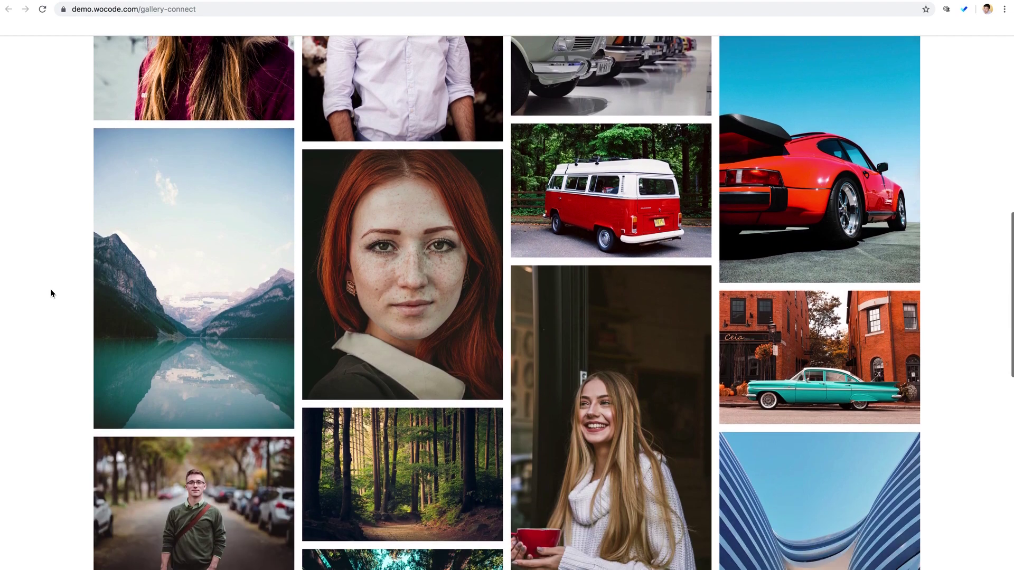
scroll(52, 294, "down", 2)
scroll(51, 293, "up", 11)
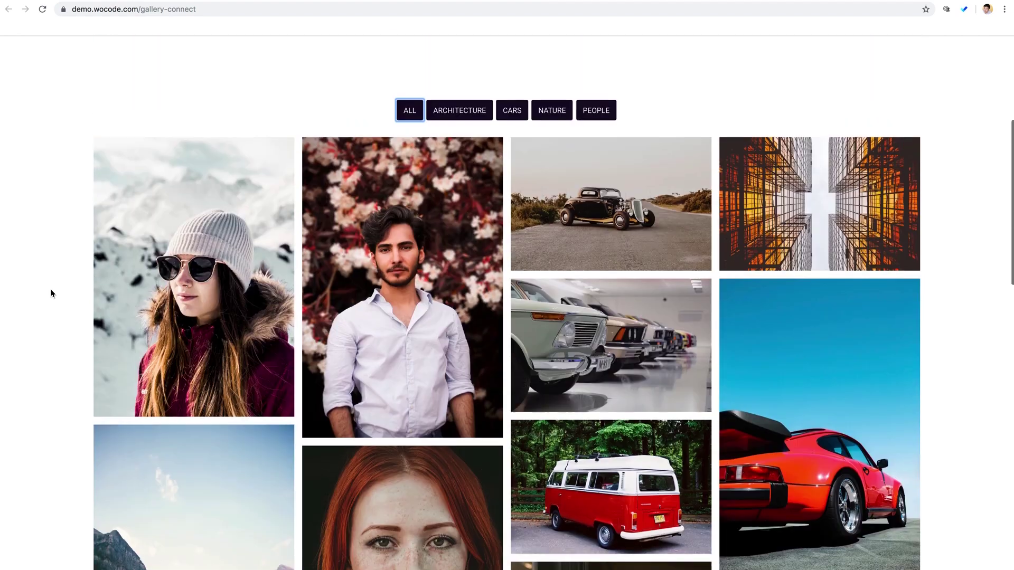
scroll(52, 291, "up", 2)
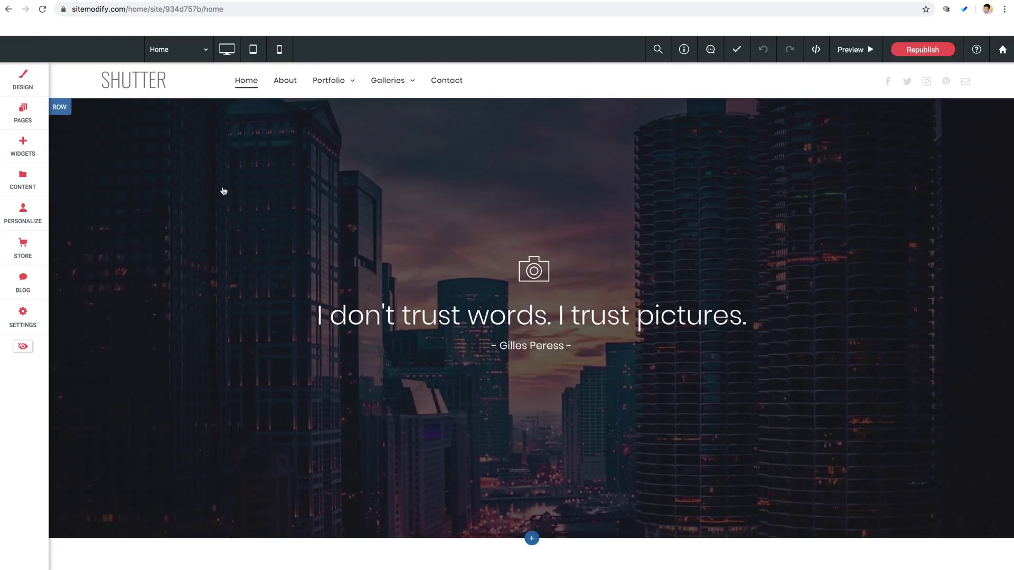
Delete the hero's quote, camera icon, attribution line and leftover elements.
scroll(225, 191, "down", 1)
scroll(224, 191, "down", 5)
scroll(224, 191, "up", 6)
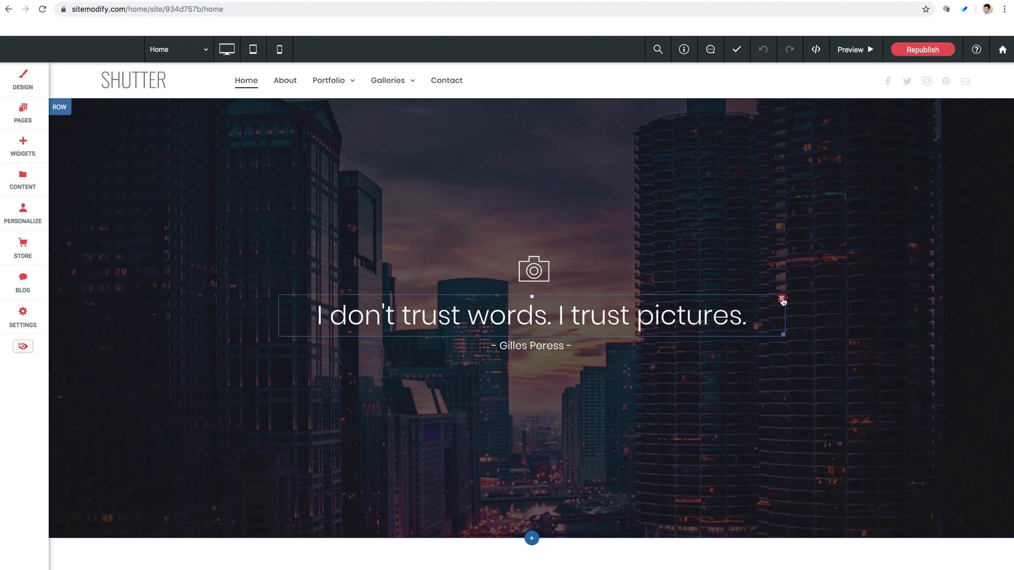
left_click(783, 297)
left_click(550, 253)
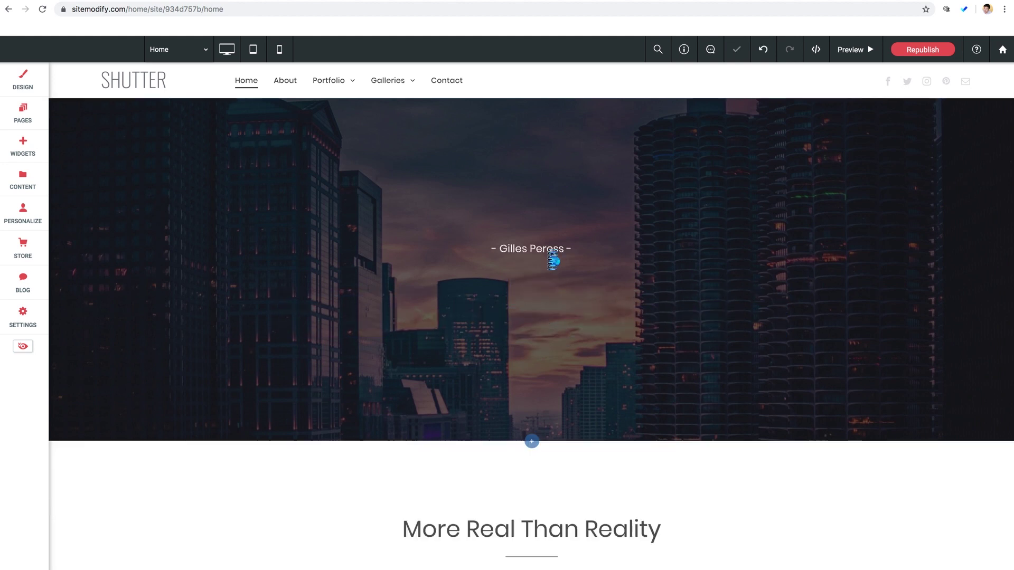
left_click(781, 244)
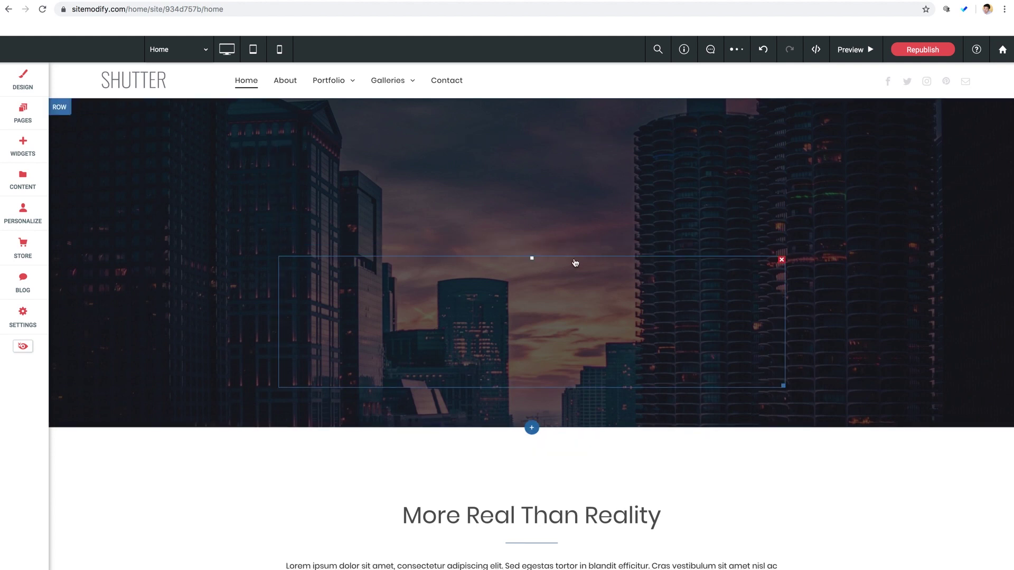
left_click(781, 143)
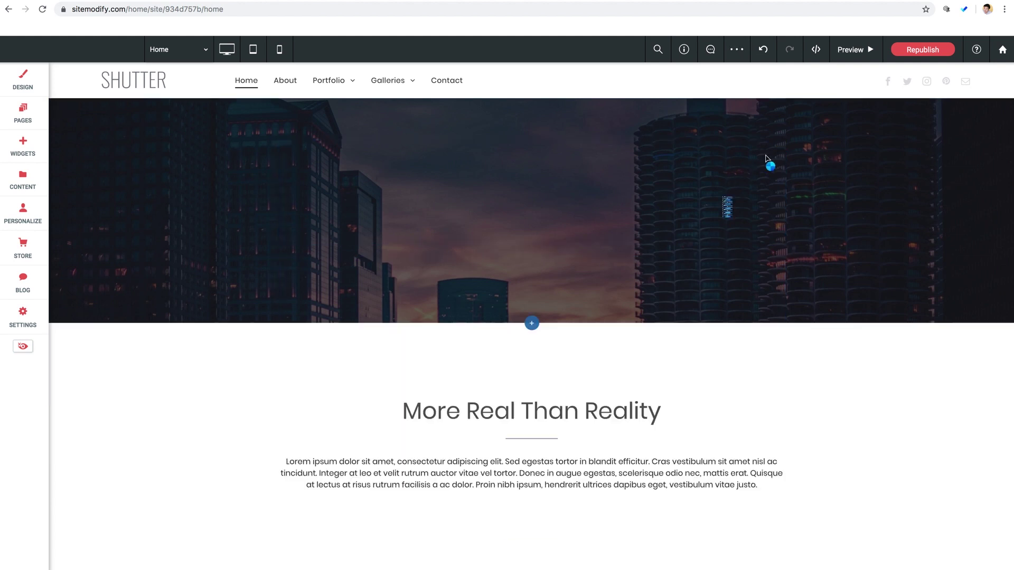
left_click(783, 159)
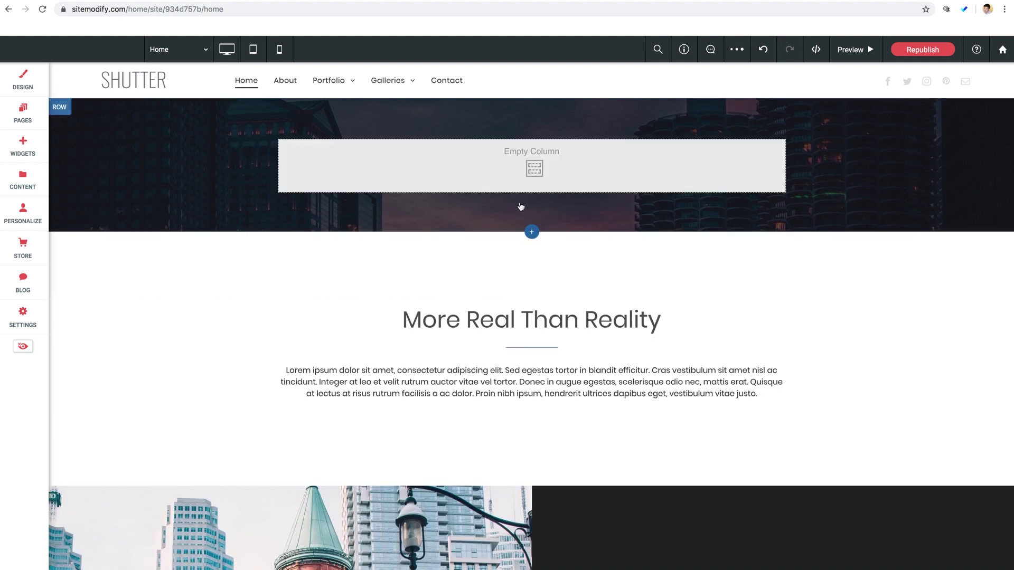
Remove the hero row's city background image in Row Design.
left_click(147, 165)
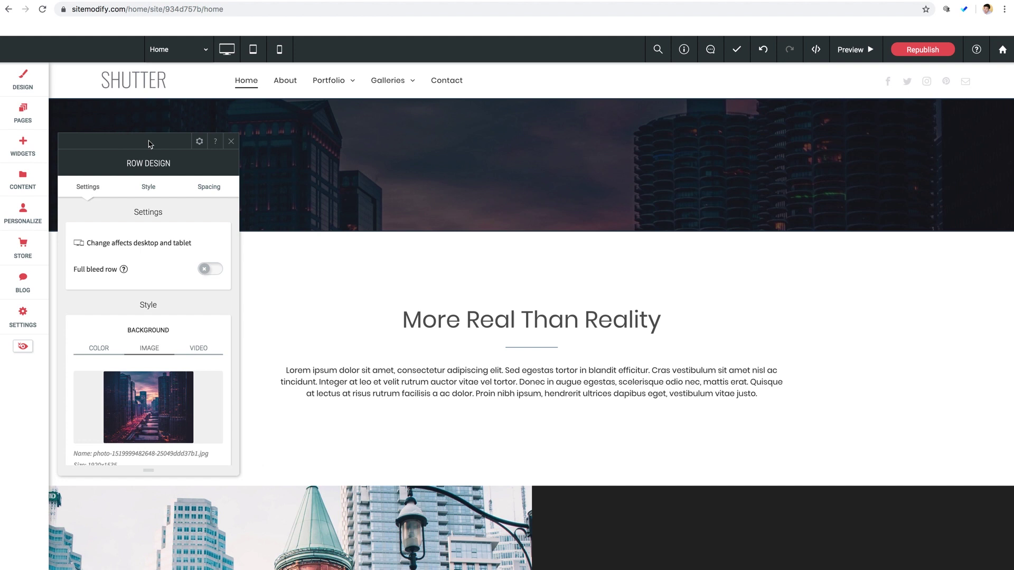
left_click_drag(150, 144, 276, 103)
scroll(283, 280, "down", 5)
left_click(340, 316)
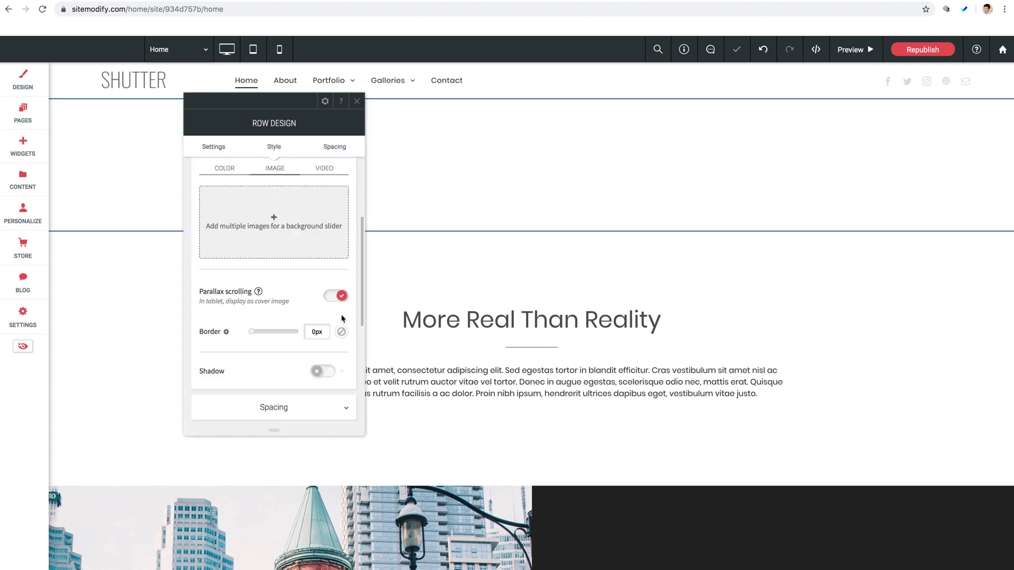
left_click(357, 101)
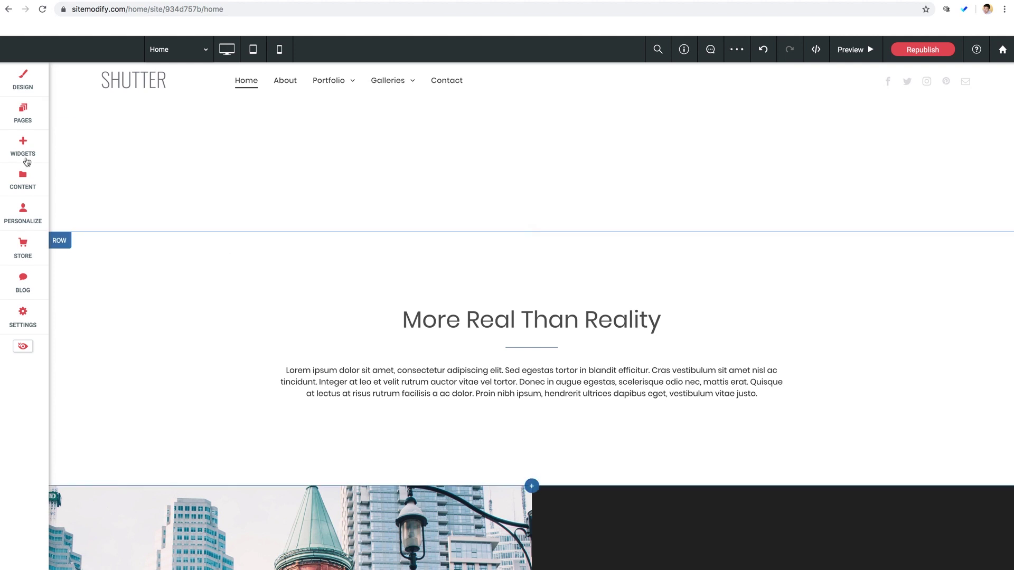
Search widgets for 'gallery' and drop a Gallery Connect widget into the empty top row.
left_click(24, 147)
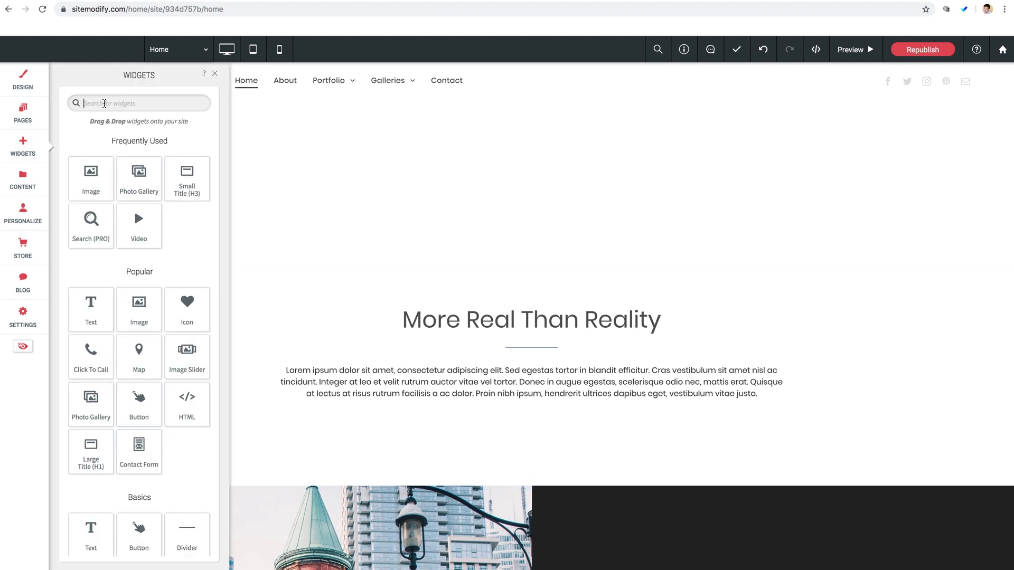
type("gallery")
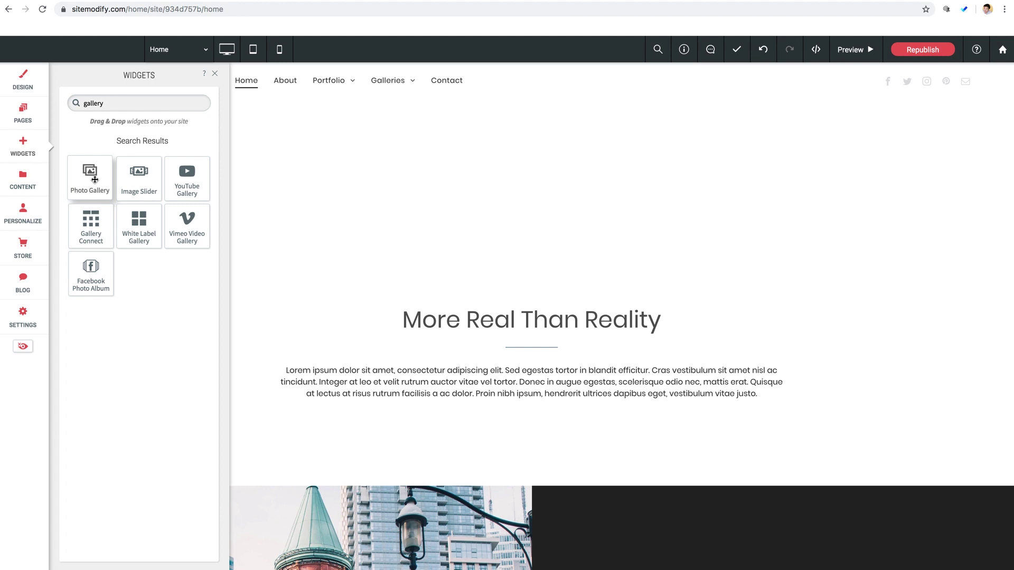
left_click_drag(90, 228, 498, 170)
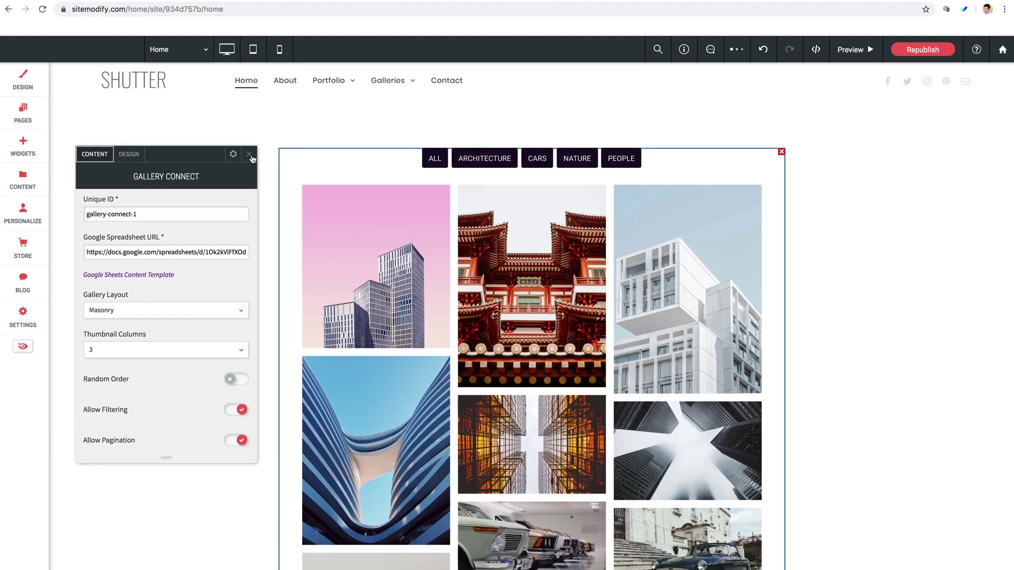
Close the Gallery Connect settings so the photos load in the row.
left_click(249, 154)
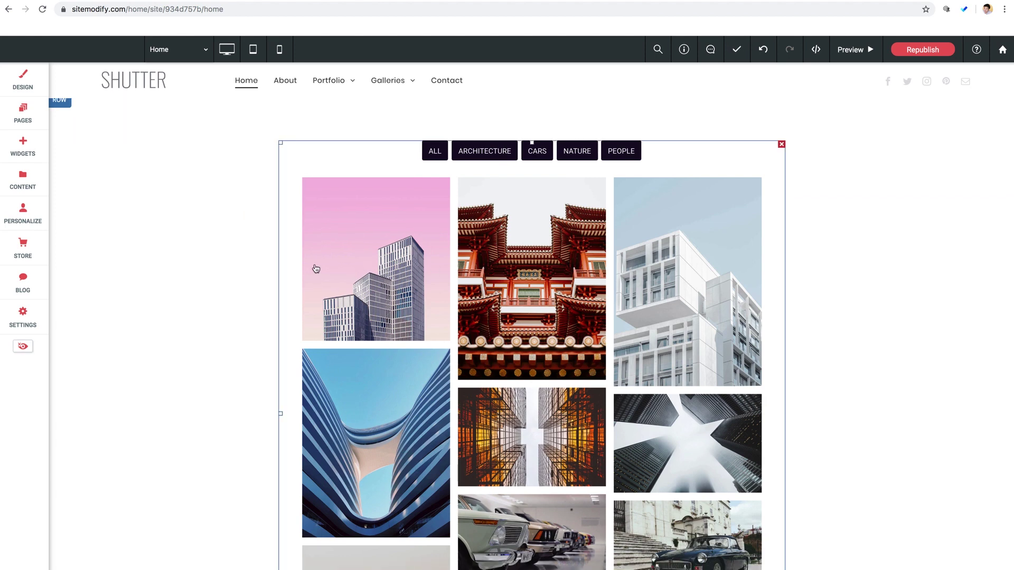
scroll(312, 267, "down", 5)
scroll(311, 268, "up", 5)
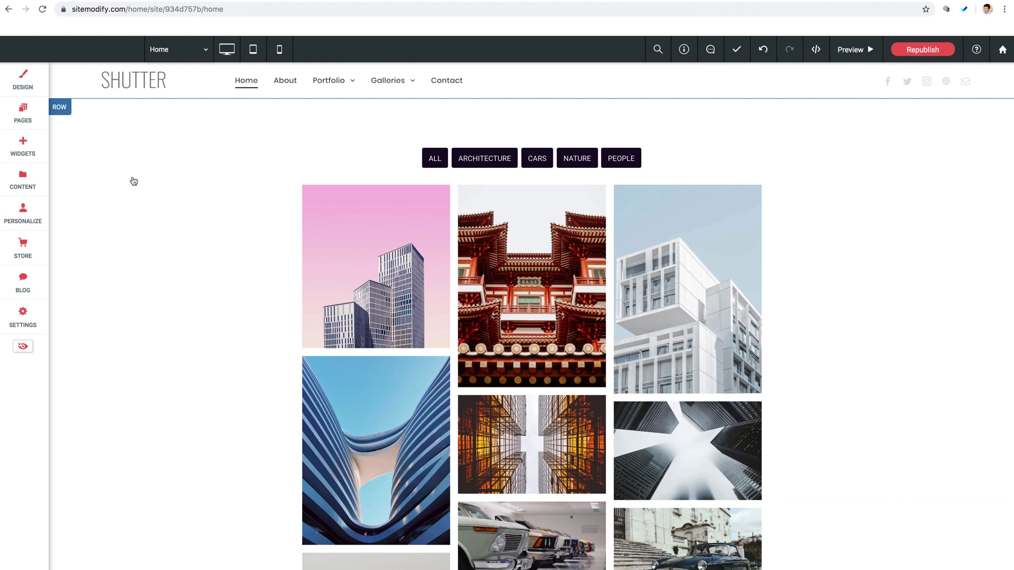
Make the gallery row full bleed and preview the page.
left_click(122, 159)
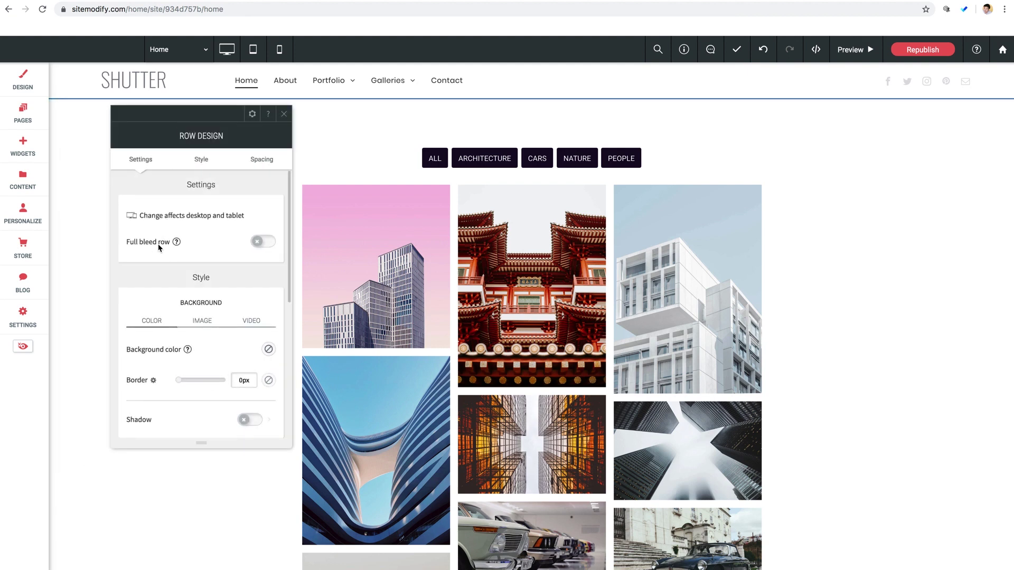
left_click(260, 243)
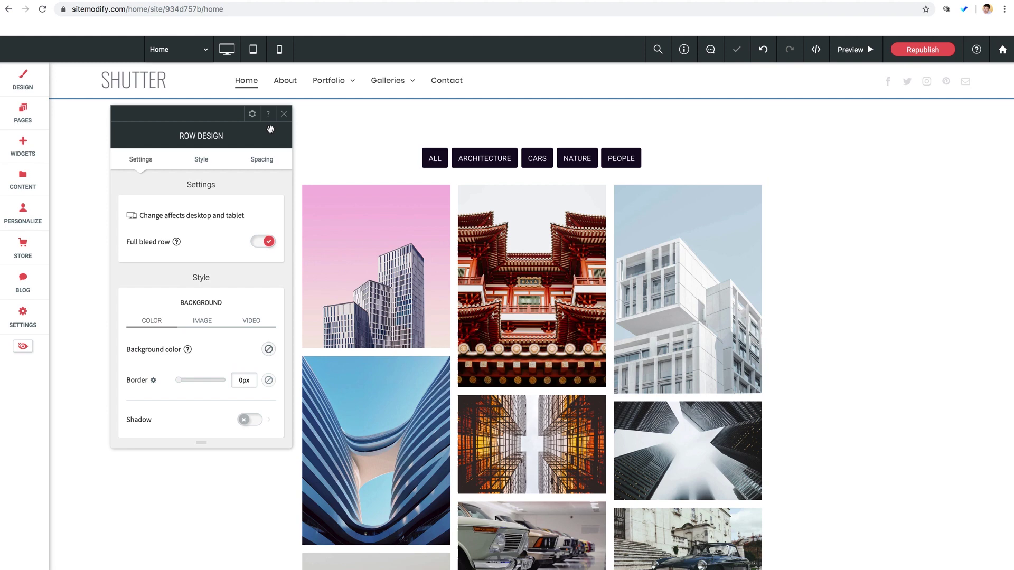
left_click(284, 114)
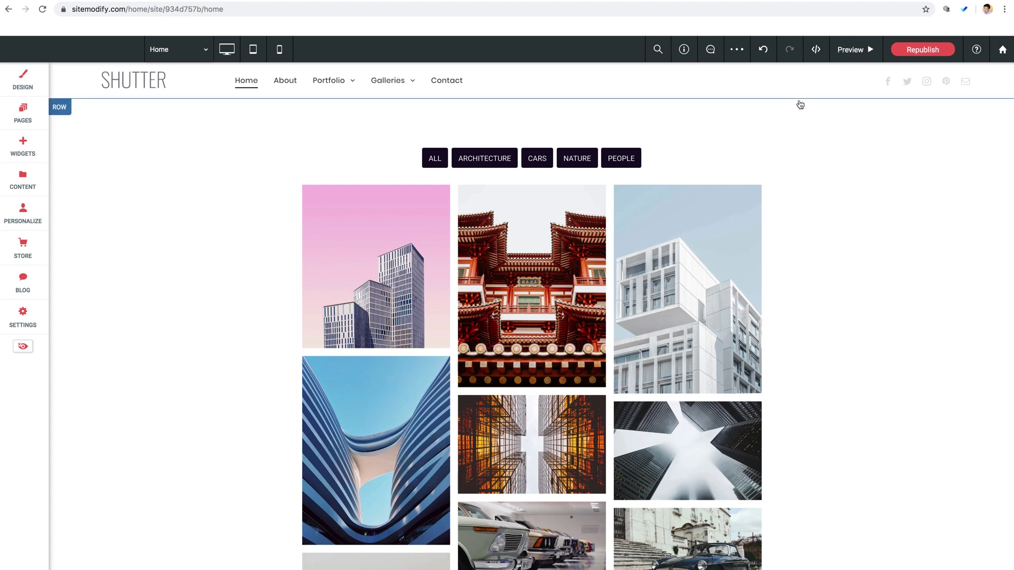
left_click(846, 53)
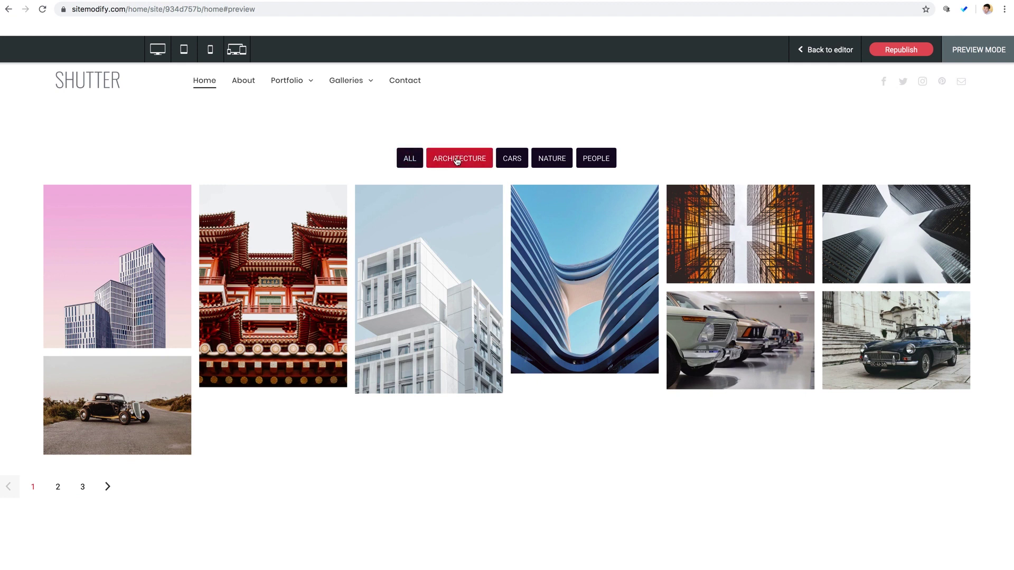
Test the ARCHITECTURE and ALL filters in preview, then return to the editor.
left_click(457, 160)
left_click(409, 159)
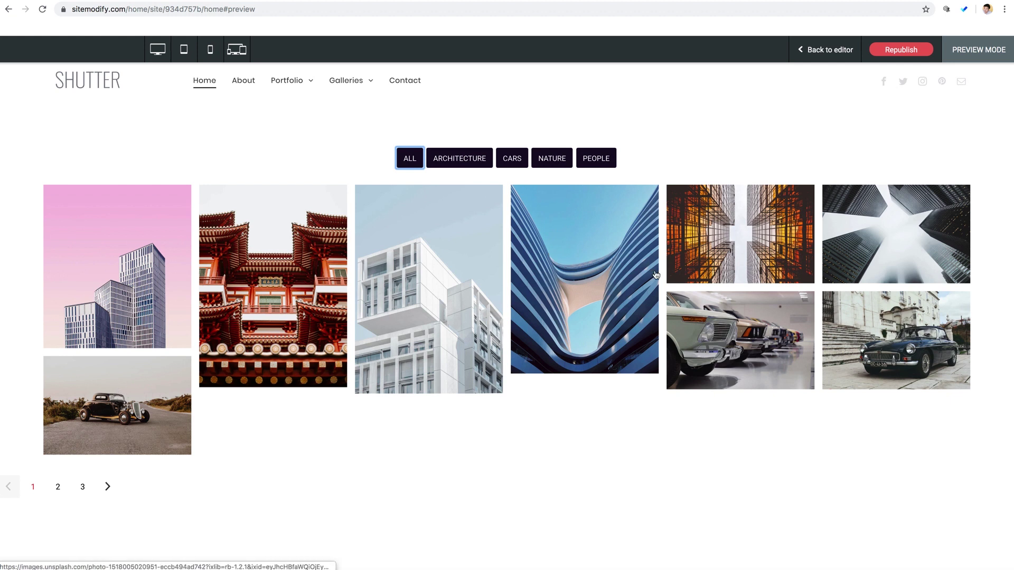
left_click(823, 51)
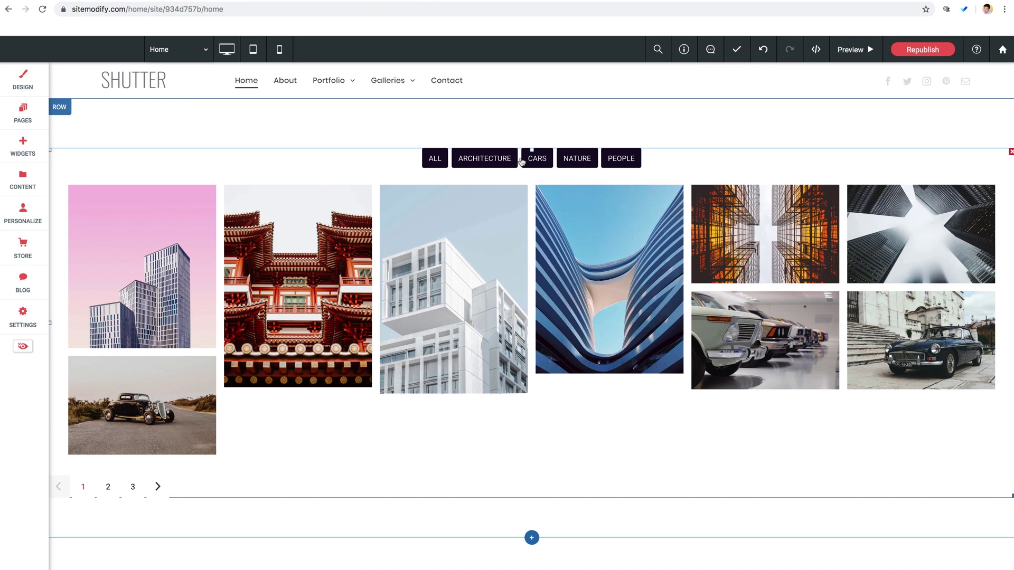
Open the gallery's Gallery Connect settings and inspect its Unique ID and spreadsheet URL.
left_click(446, 236)
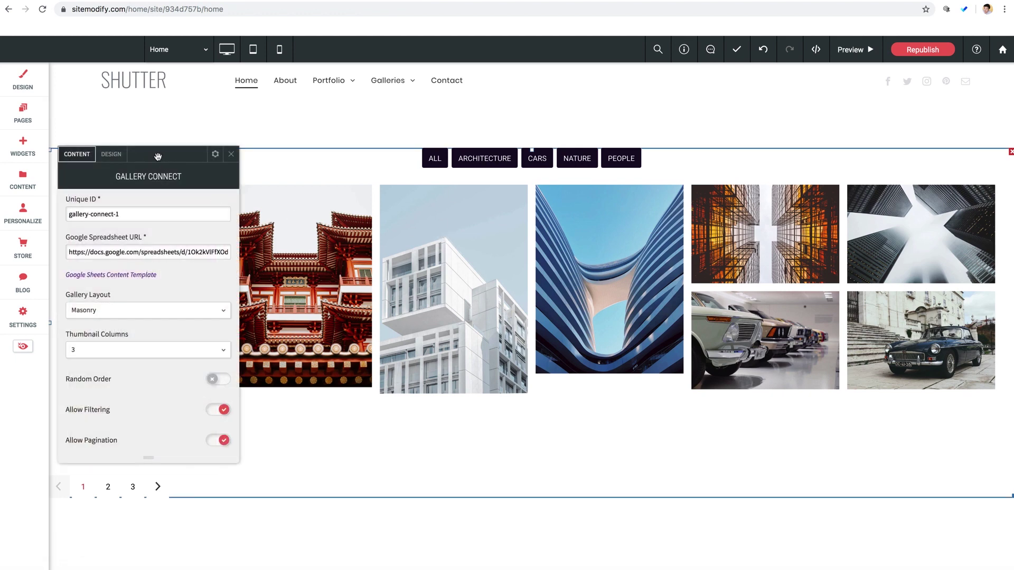
left_click_drag(157, 156, 422, 95)
left_click_drag(332, 153, 394, 153)
left_click(399, 154)
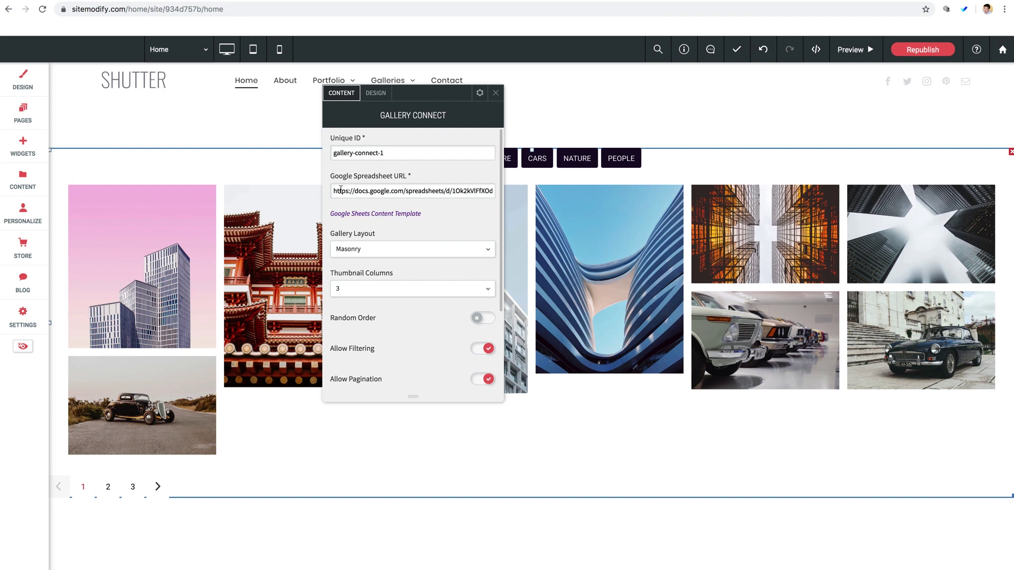
left_click_drag(335, 191, 433, 191)
left_click(439, 179)
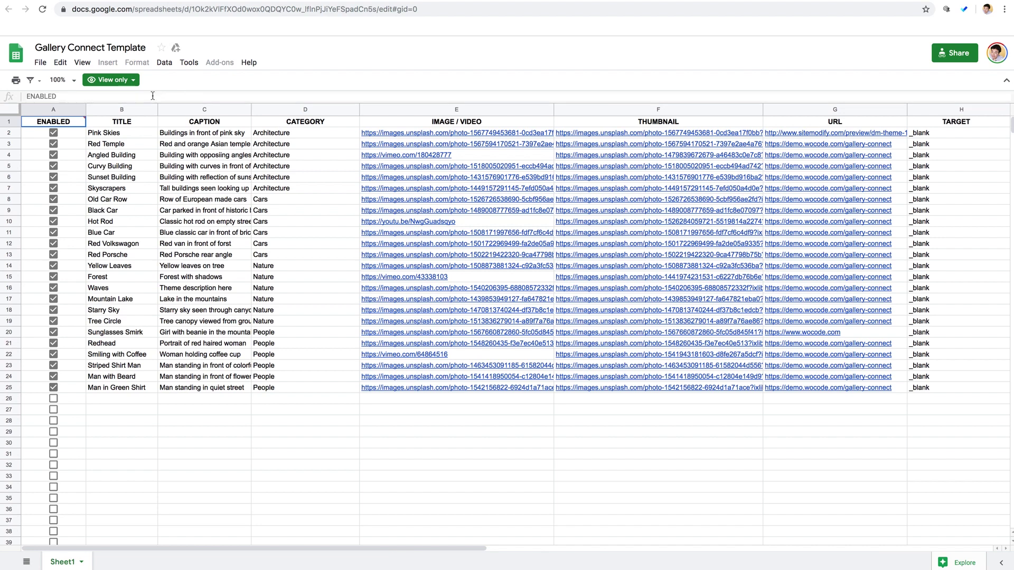
Make a copy of the Gallery Connect Template named 'Ashton's Gallery'.
left_click(40, 62)
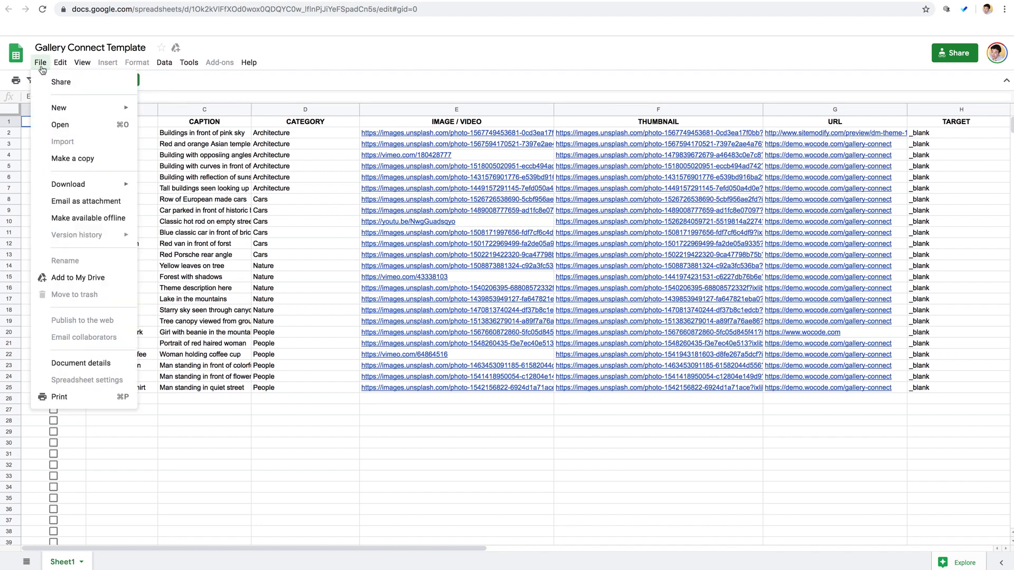
left_click(68, 159)
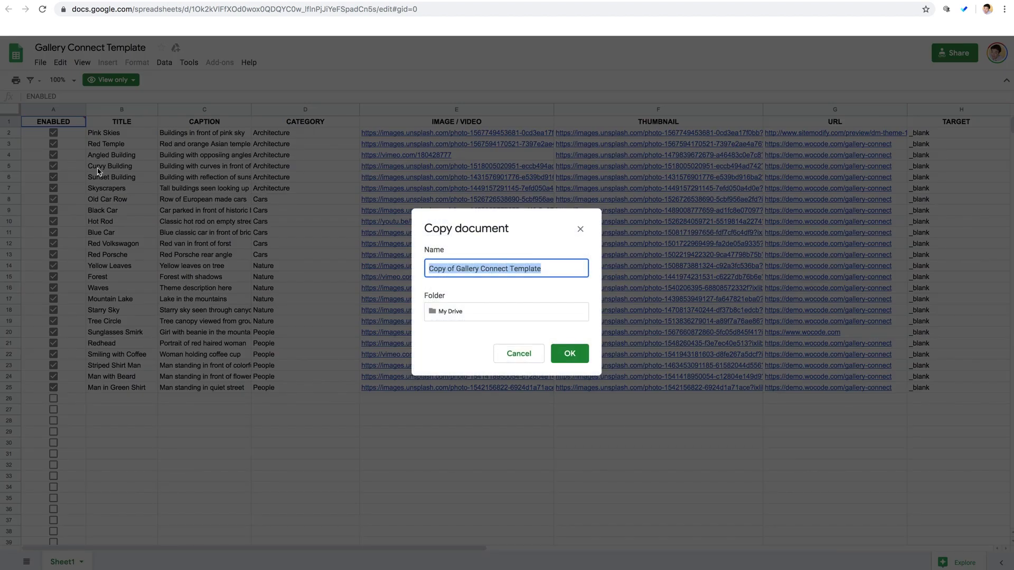
type("Ashton's Gallery")
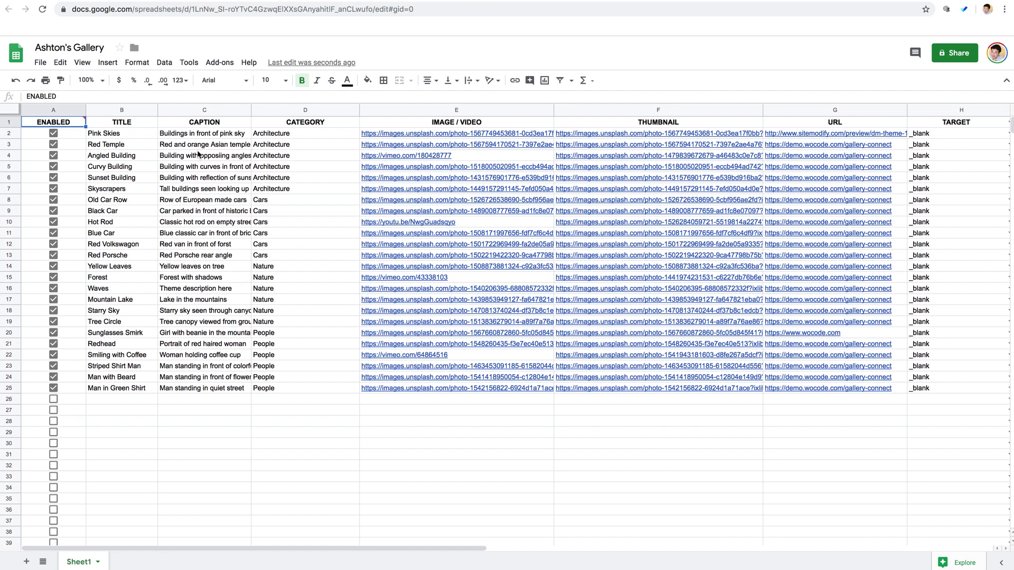
Publish the entire gallery sheet to the web as comma-separated values (.csv).
left_click(137, 158)
left_click(191, 158)
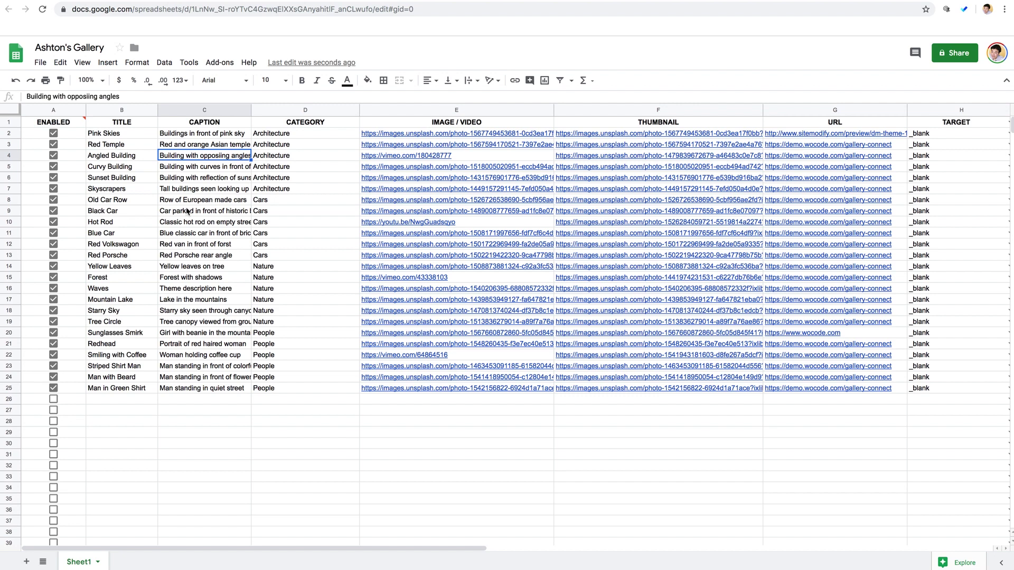
left_click(41, 63)
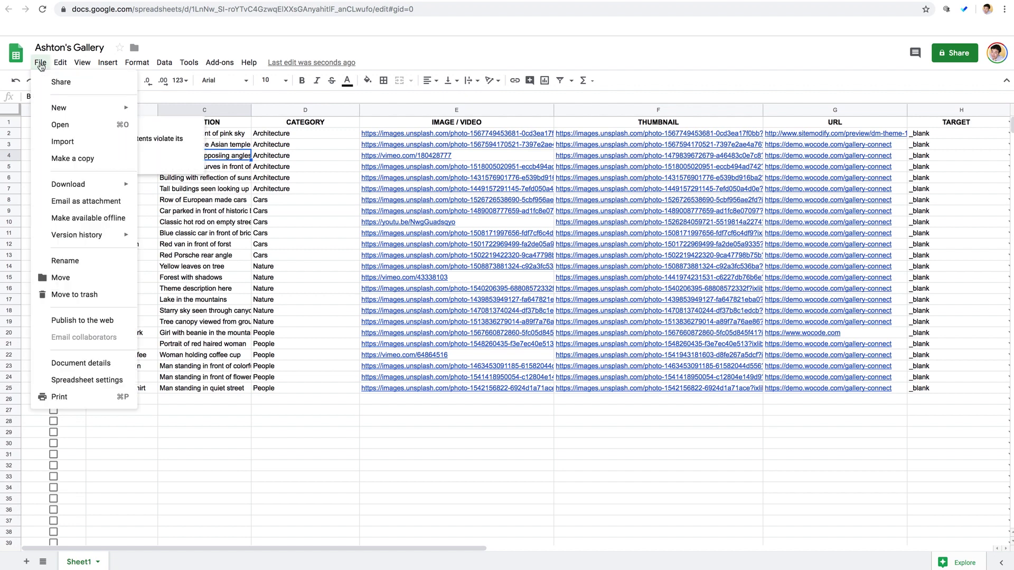
left_click(83, 321)
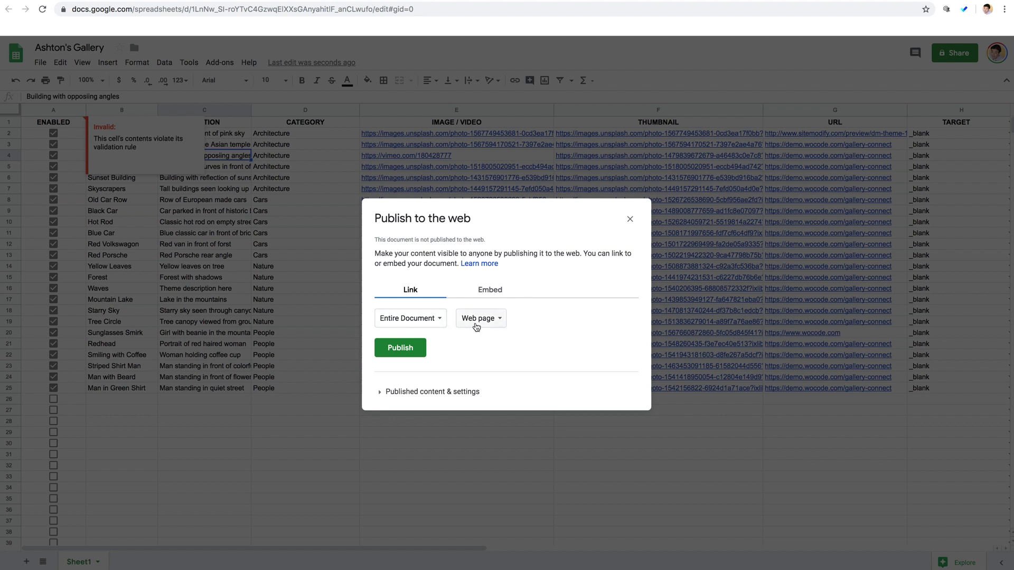
left_click(494, 324)
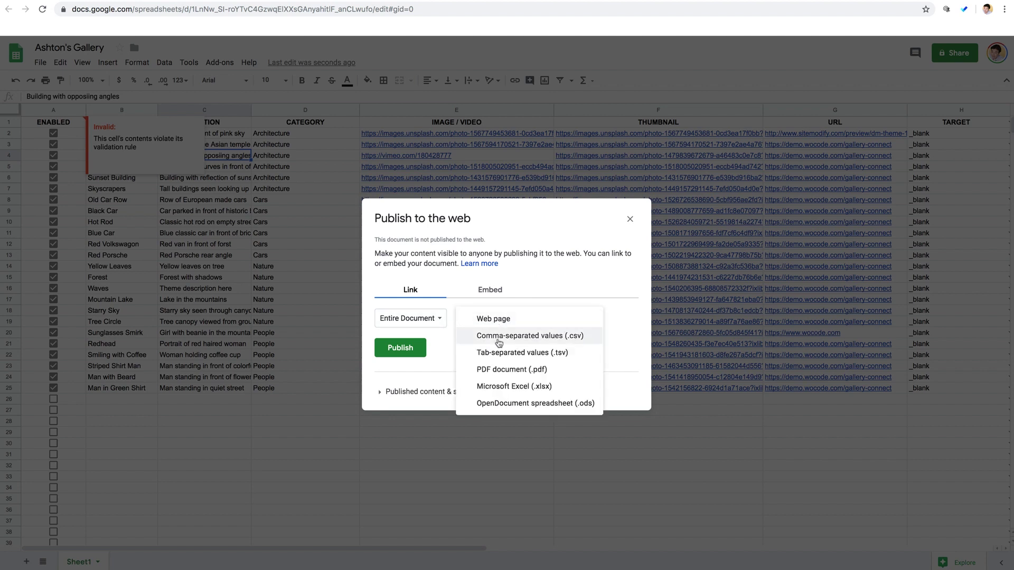
left_click(499, 338)
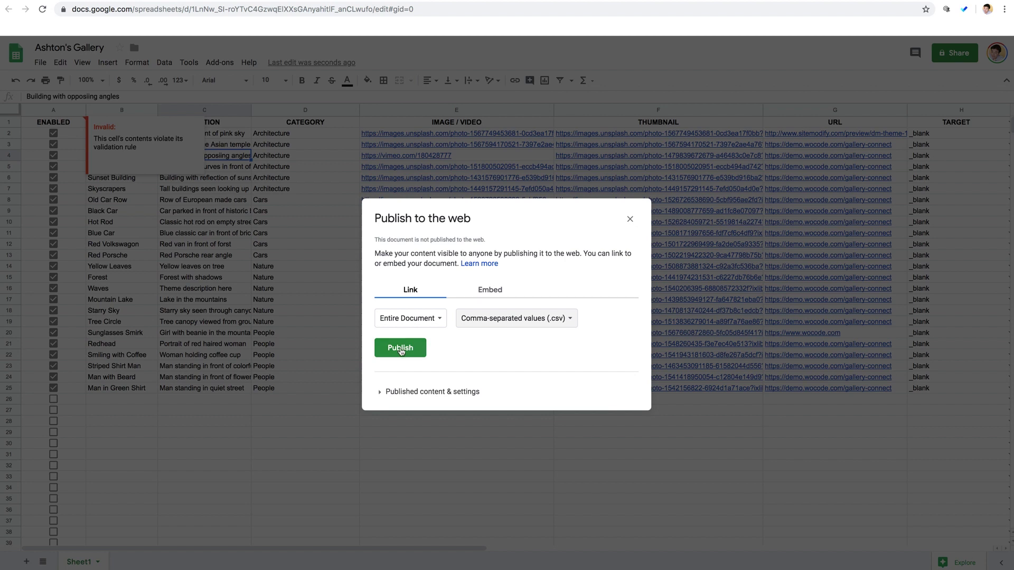
left_click(405, 348)
key("Return")
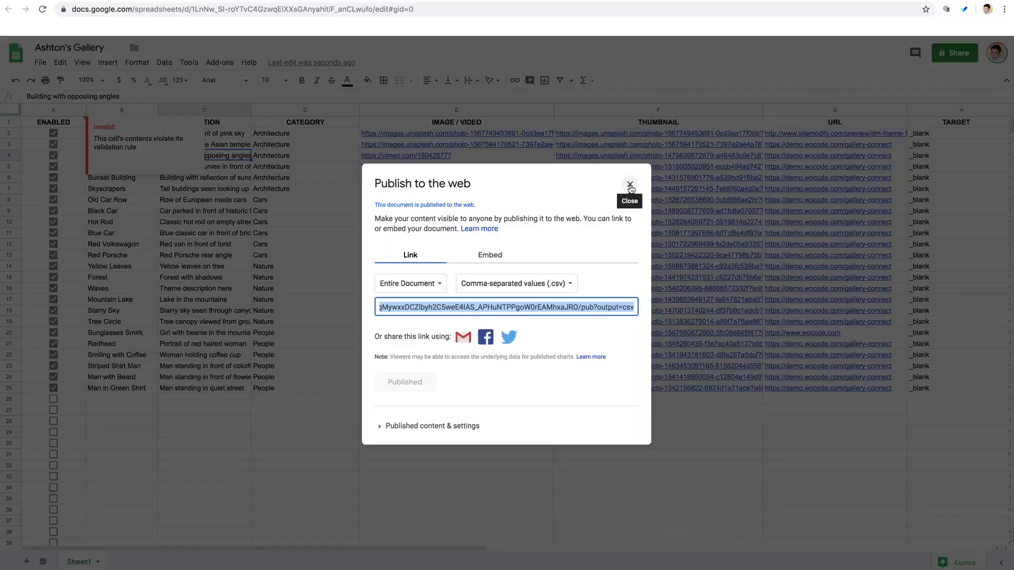
left_click(629, 185)
left_click(306, 295)
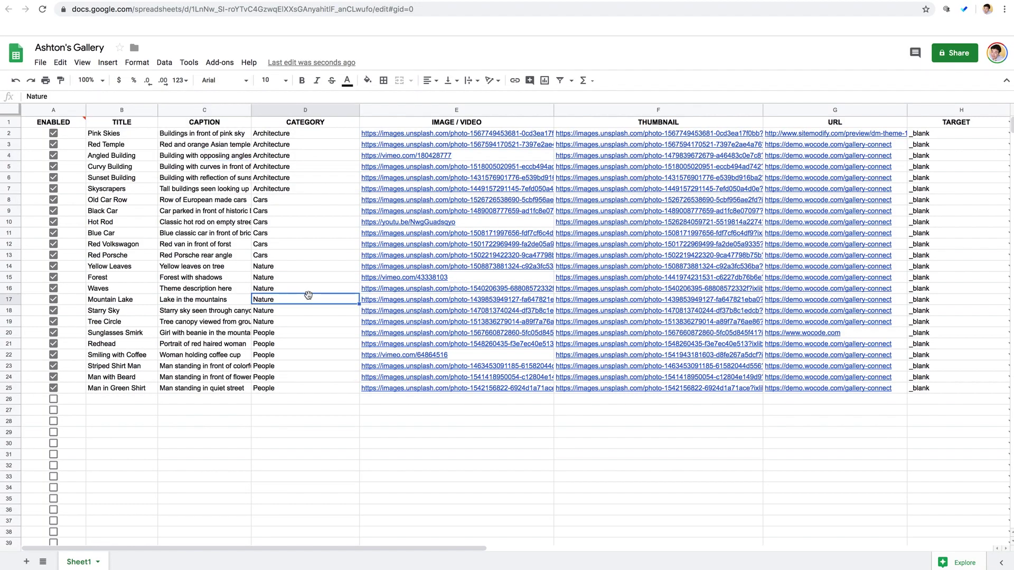
left_click(235, 248)
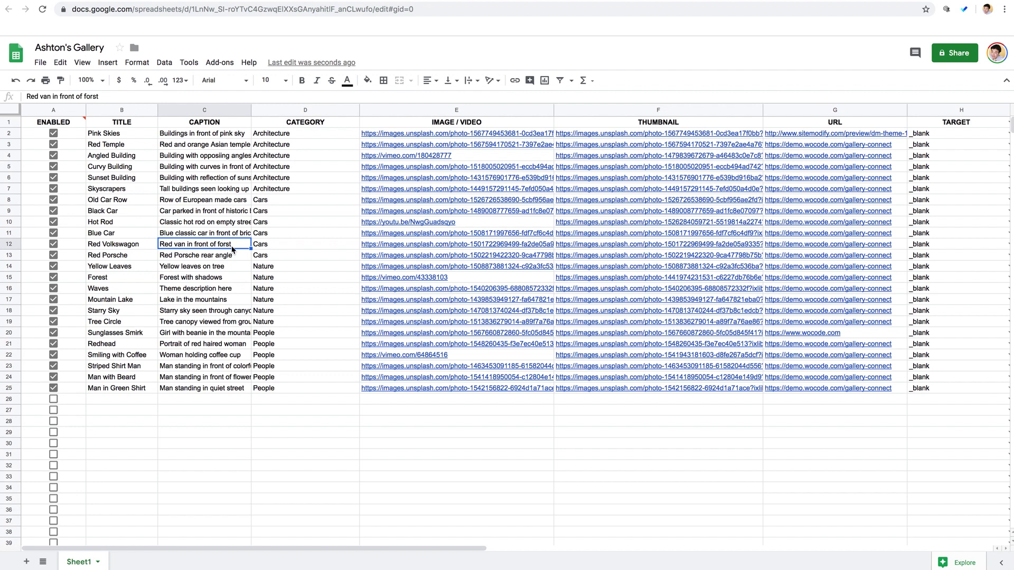
left_click(229, 211)
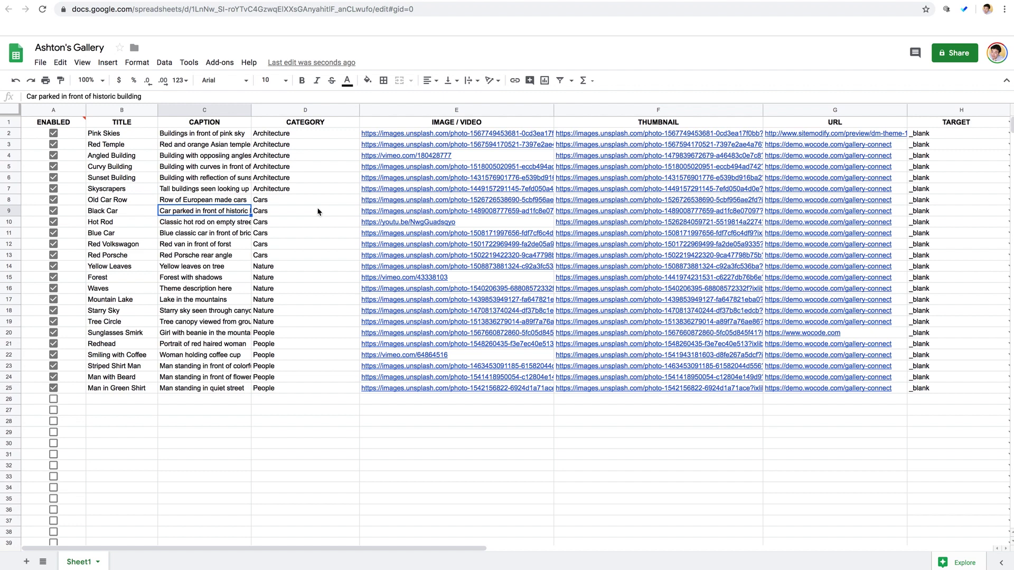
Enable view-only link sharing on the sheet, copy the link, and return to the site editor.
left_click(949, 59)
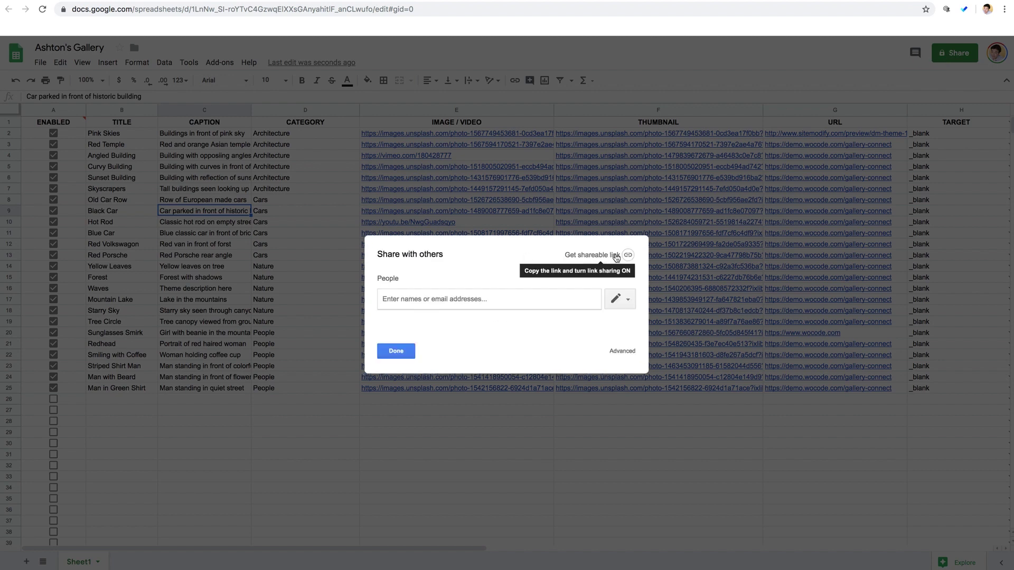
left_click(587, 256)
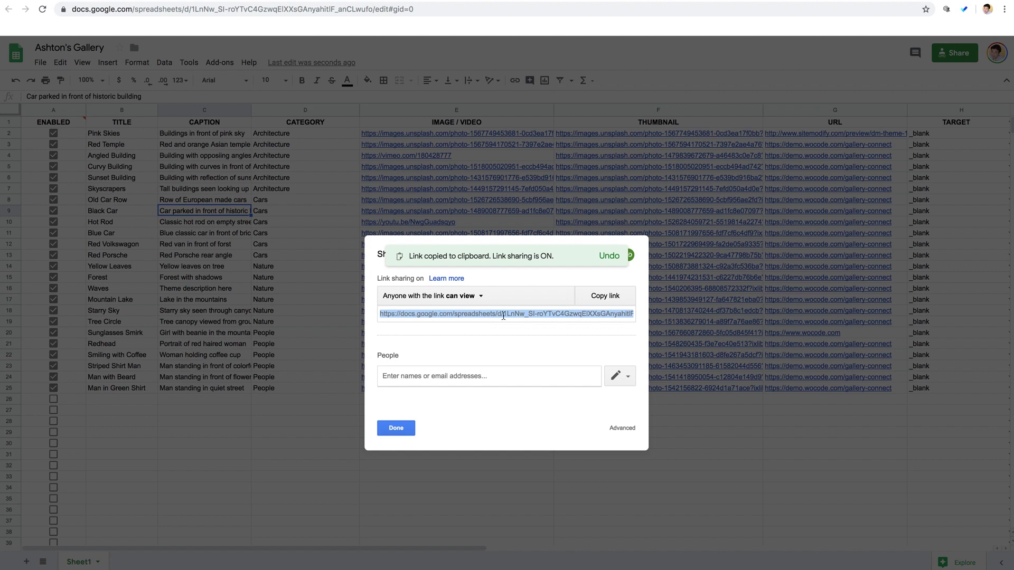
left_click(604, 300)
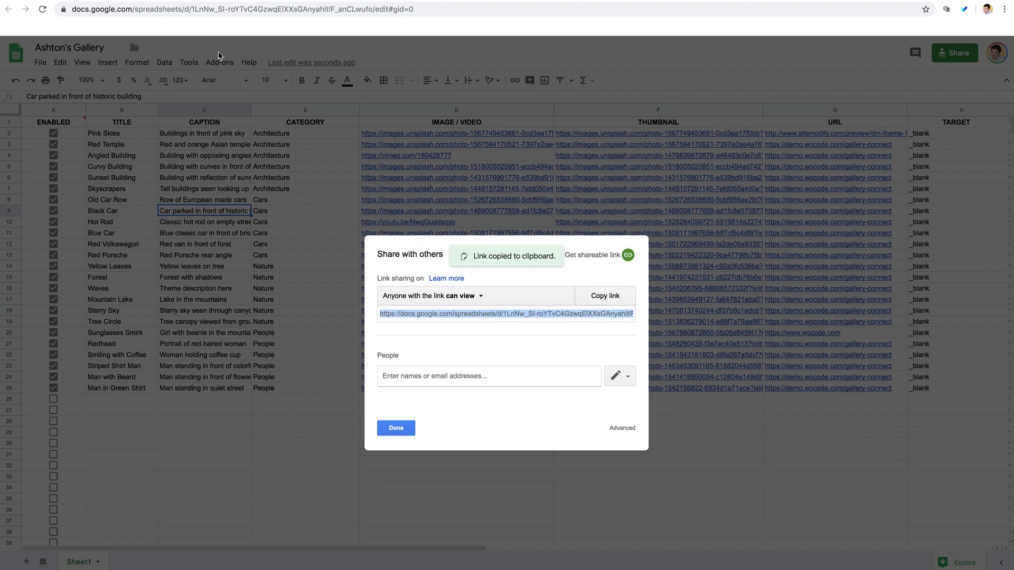
left_click(132, 2)
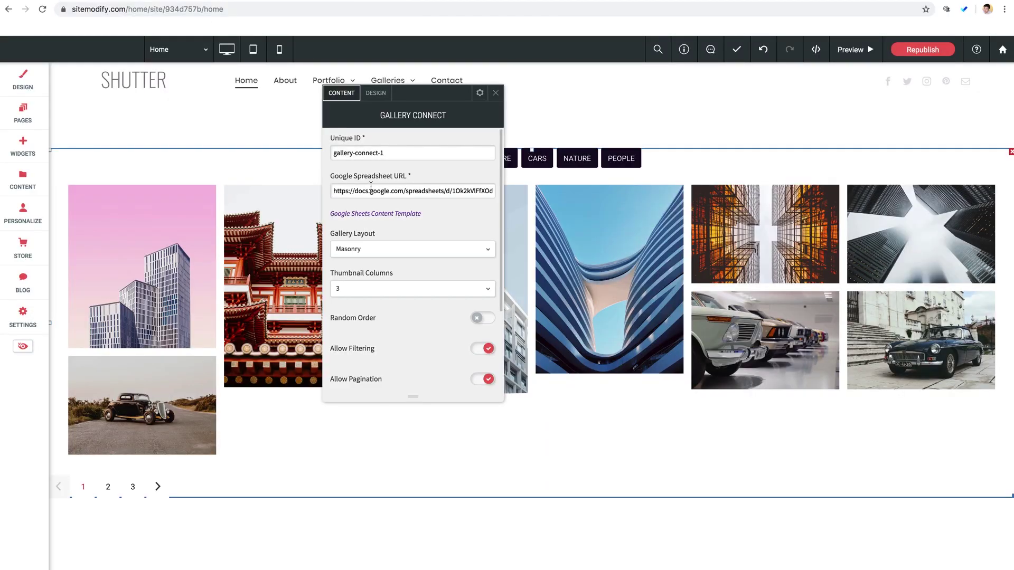
Replace the gallery's spreadsheet URL with the copied sheet link and close the settings panel.
triple_click(374, 194)
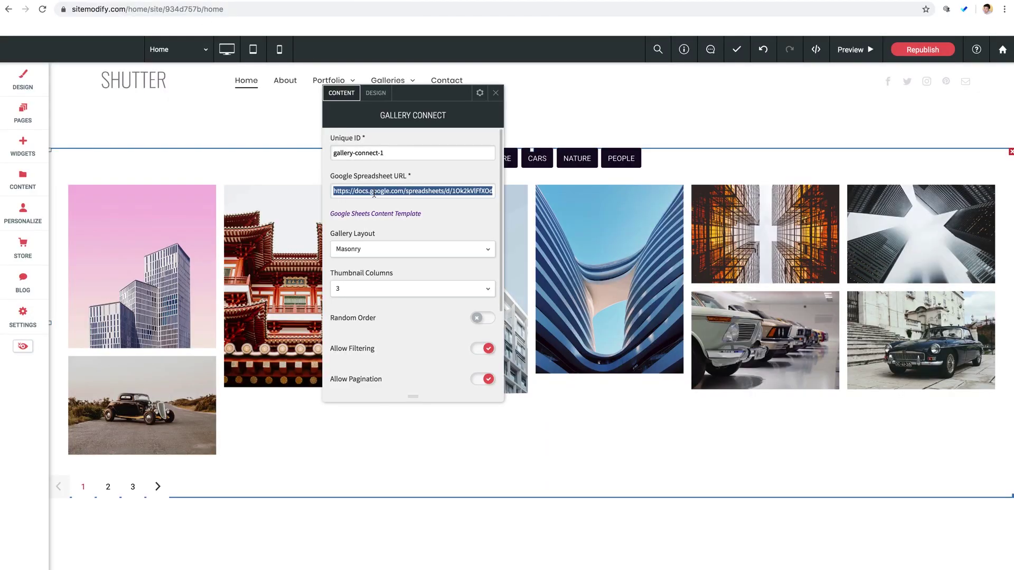
key("ctrl+v")
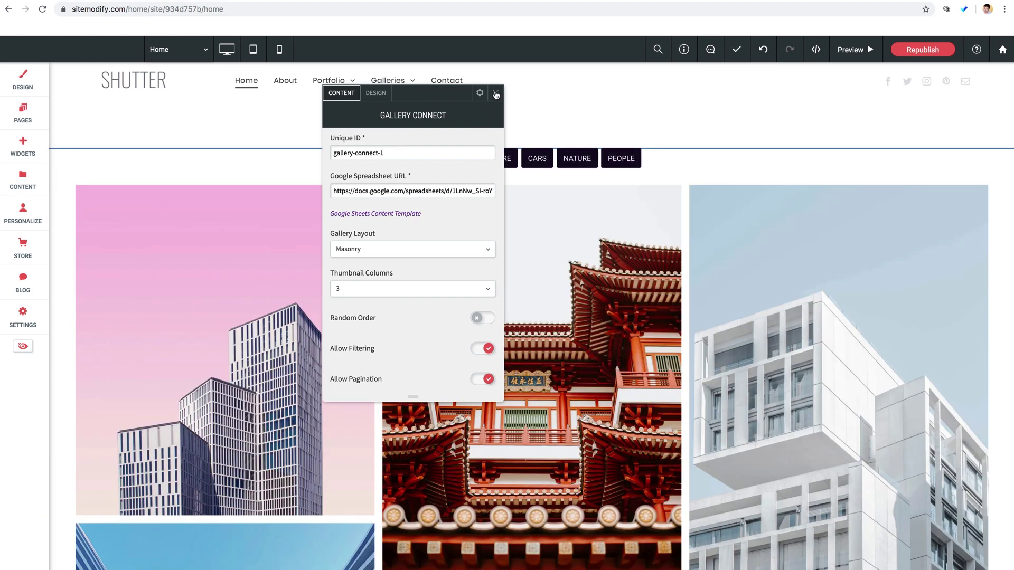
left_click(496, 93)
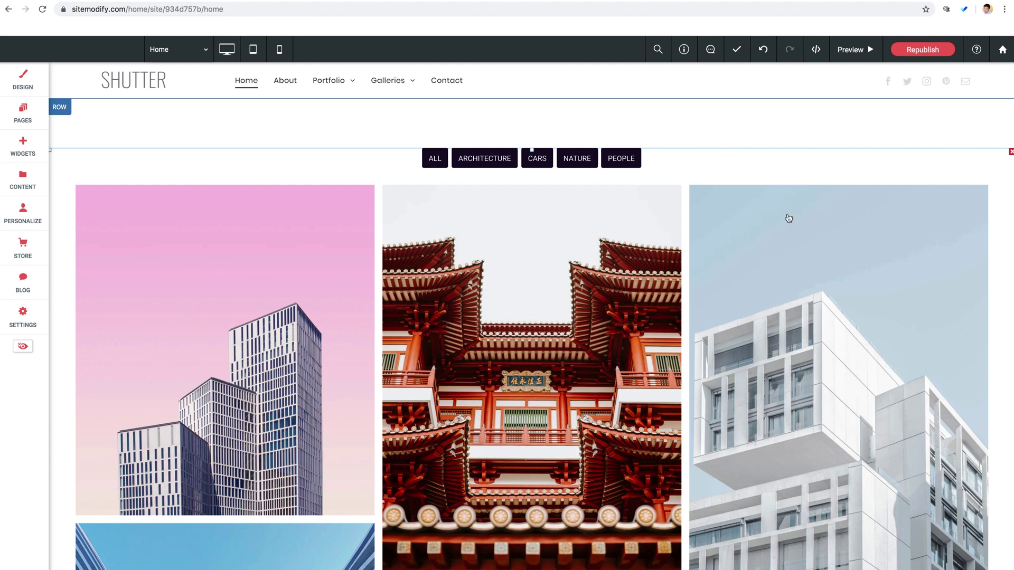
Close the Share dialog and review the Skyscrapers row 7 title, caption and Architecture category.
key("ctrl+Tab")
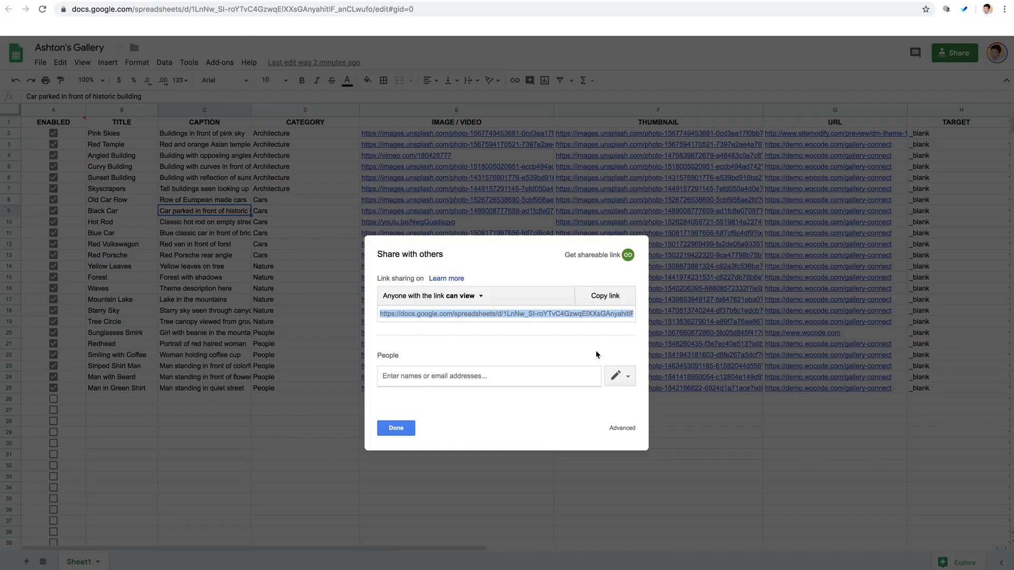
left_click(397, 432)
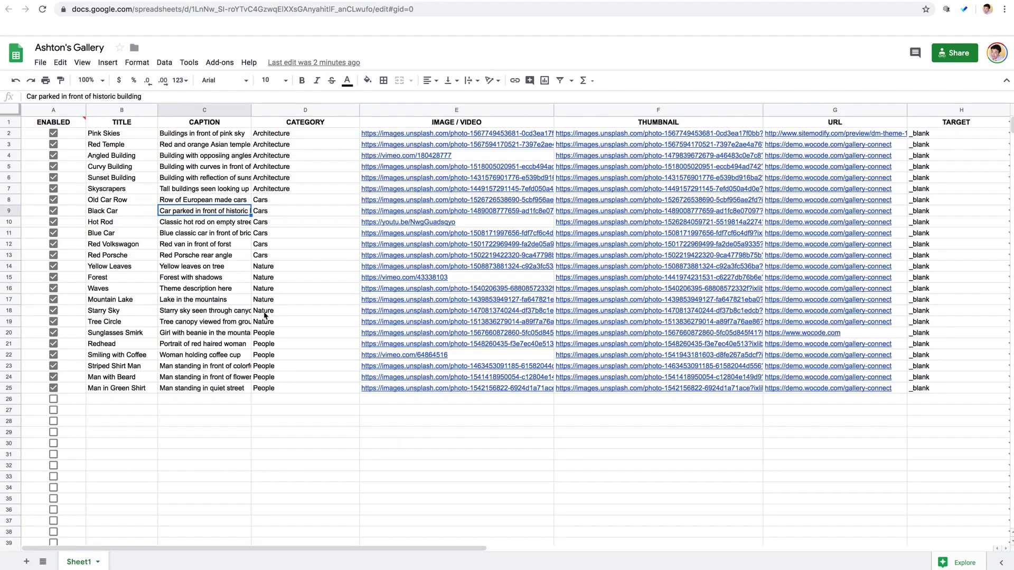
left_click(286, 232)
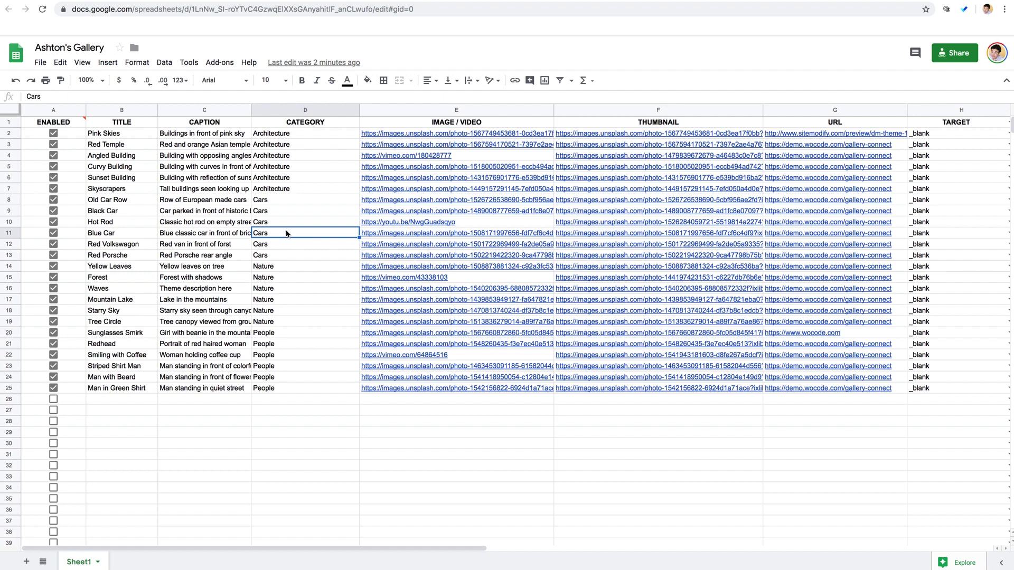
left_click(122, 191)
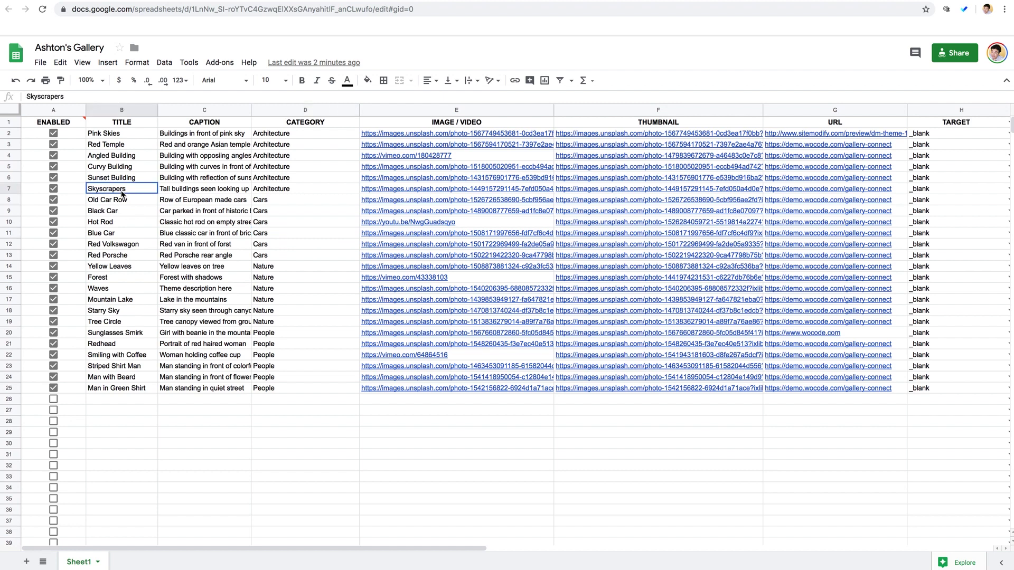
left_click(202, 193)
left_click(262, 192)
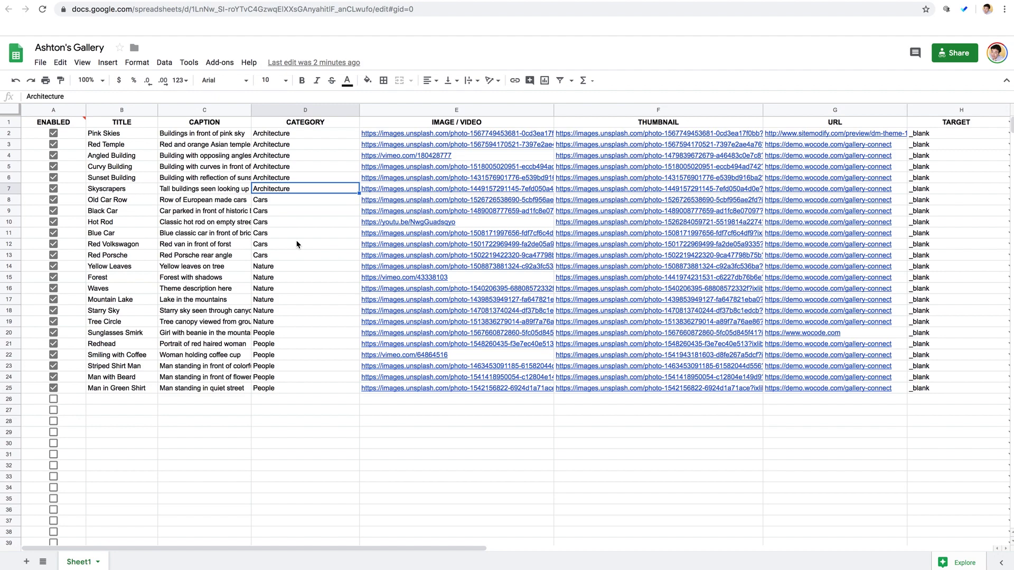
Review row 2: its enabled box, the Pink Skies title, caption and Architecture category.
scroll(296, 244, "right", 4)
scroll(296, 244, "left", 4)
left_click(69, 140)
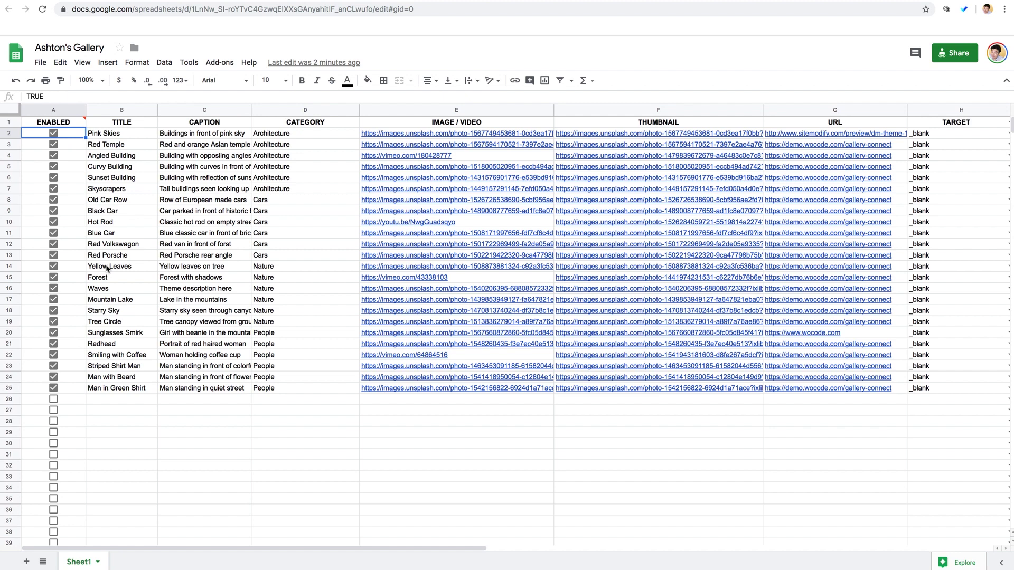
left_click(120, 136)
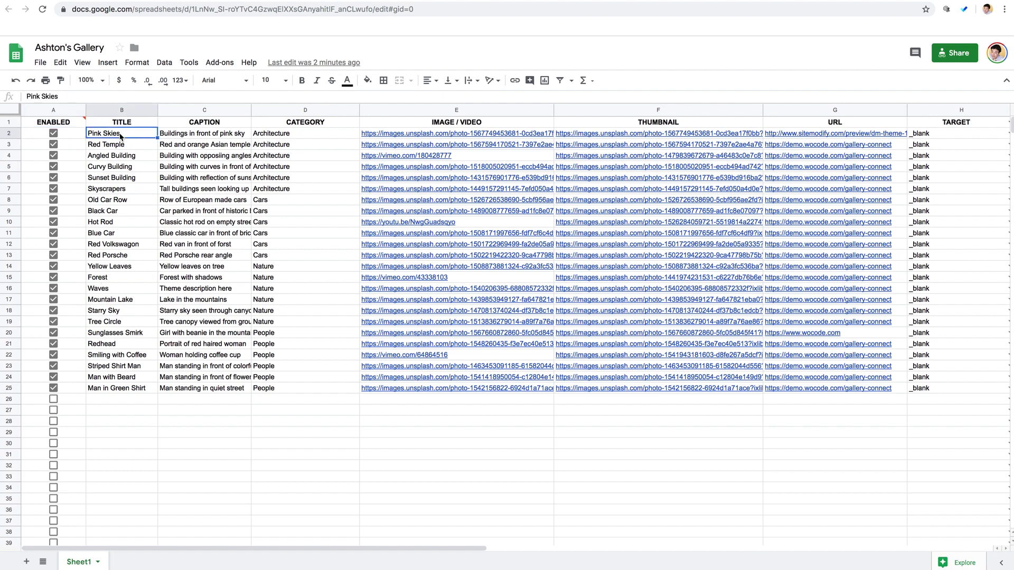
left_click(206, 136)
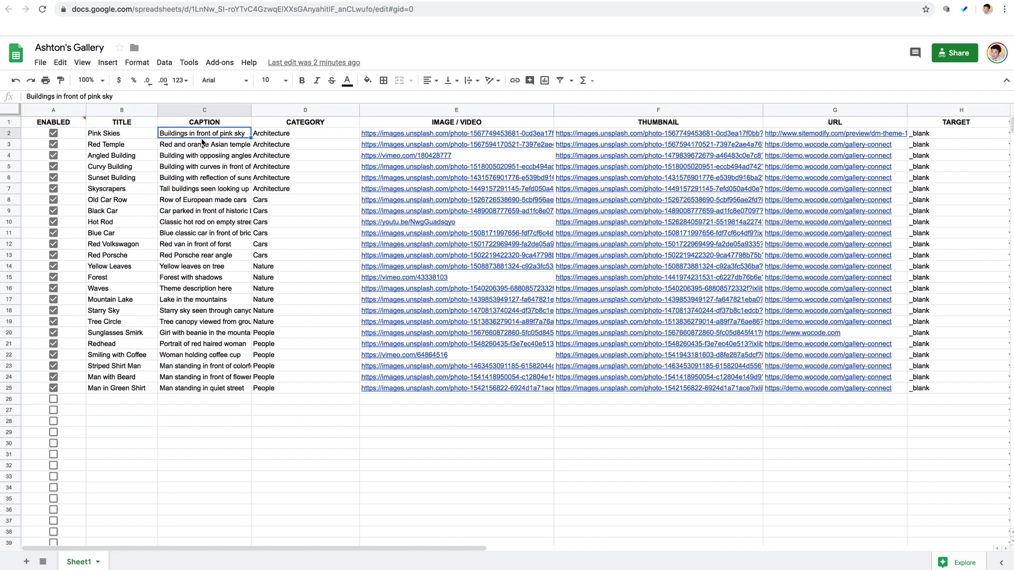
left_click(311, 139)
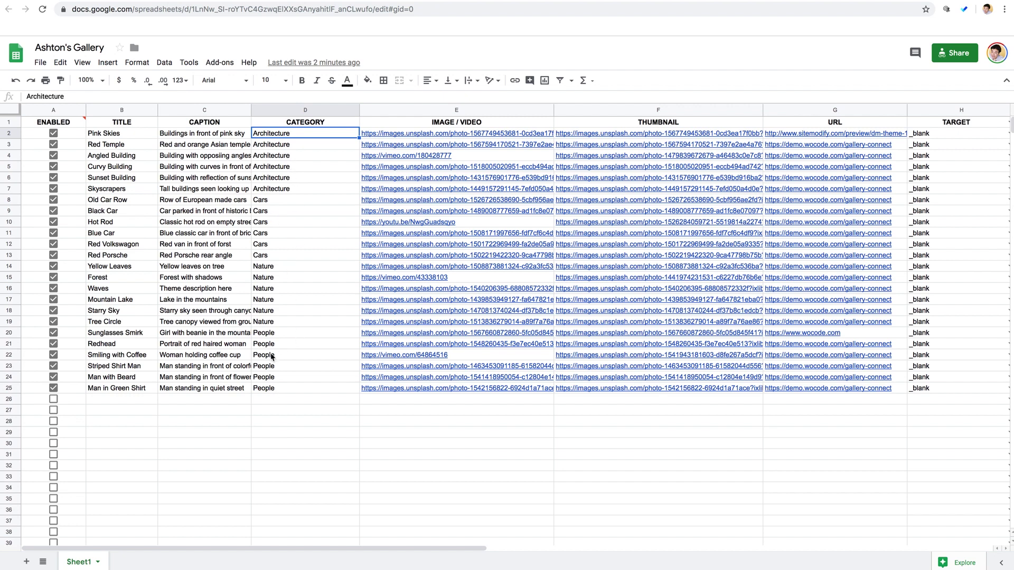
Check the empty cells D26–D28 below the last entry, People in D25.
left_click(278, 401)
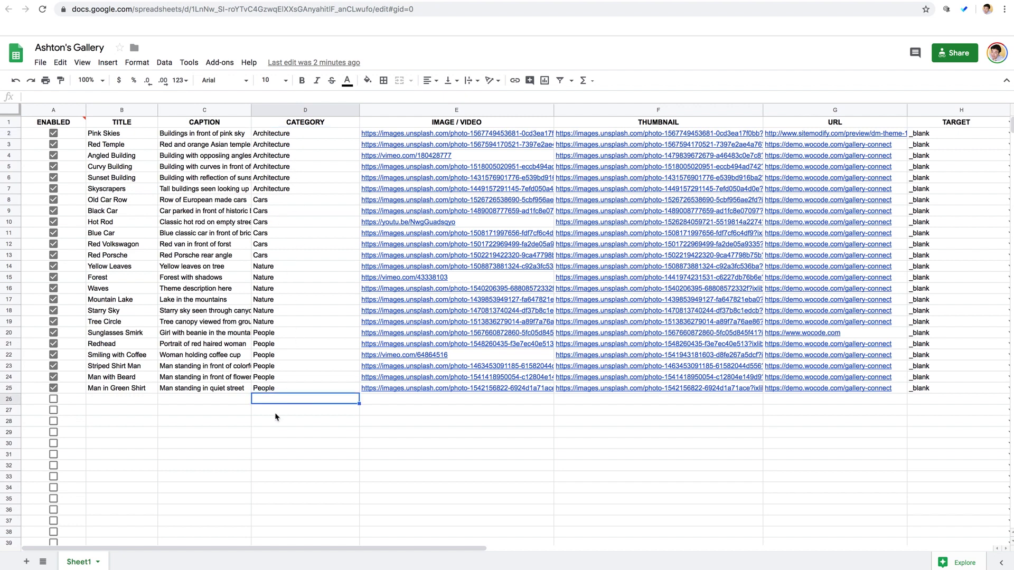
left_click(275, 413)
left_click(275, 420)
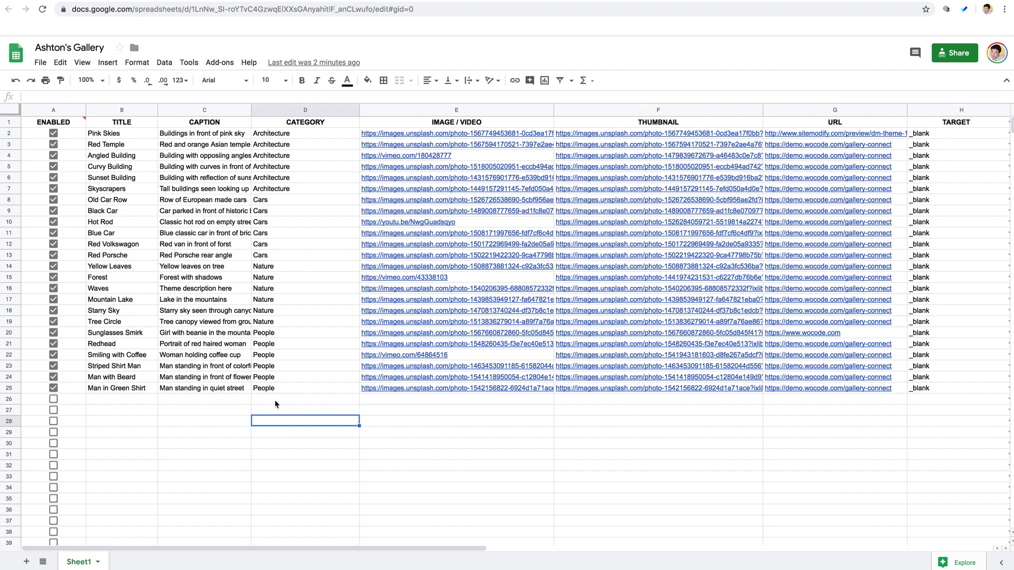
left_click(274, 401)
left_click(277, 392)
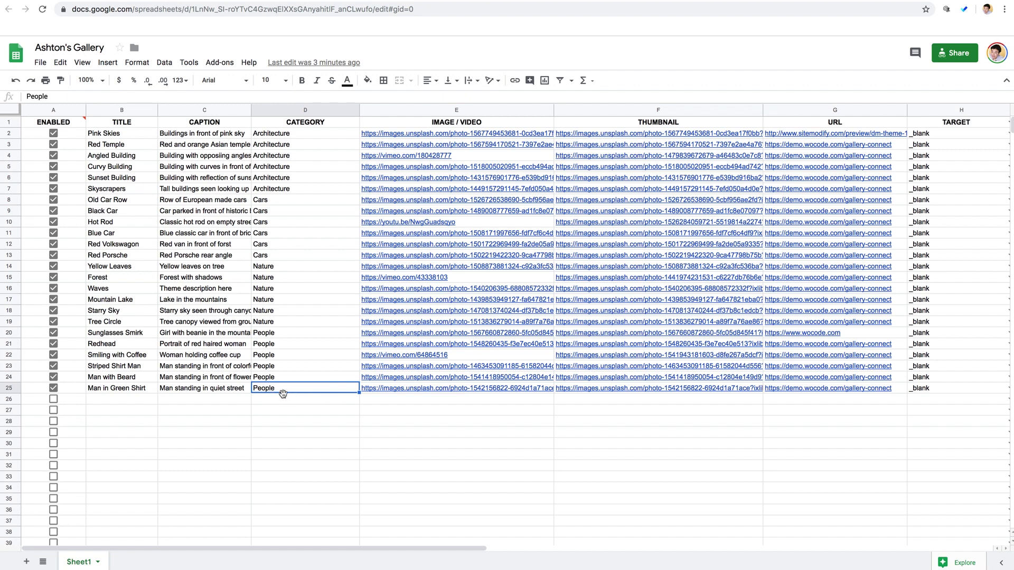
left_click(485, 159)
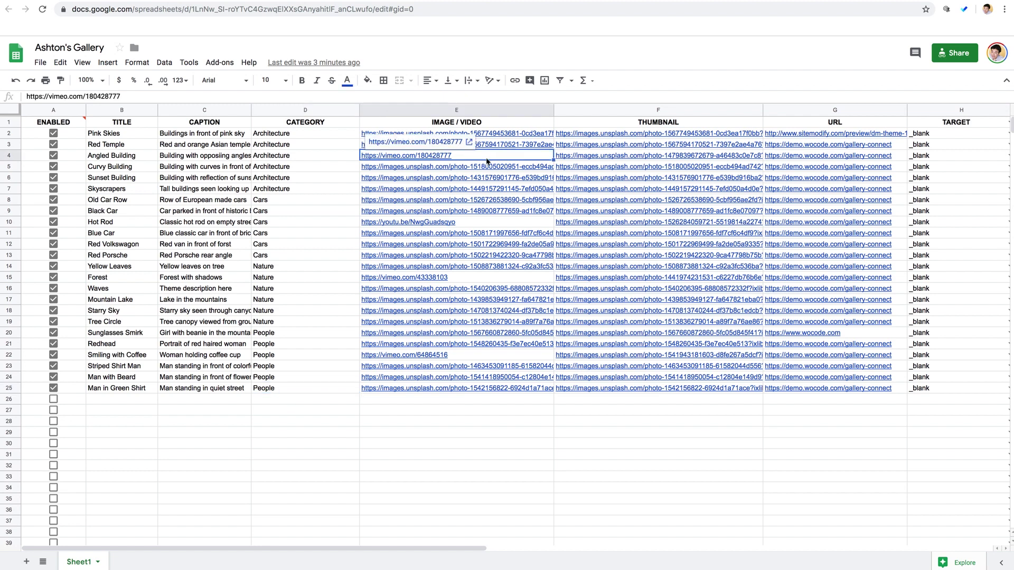
left_click(666, 158)
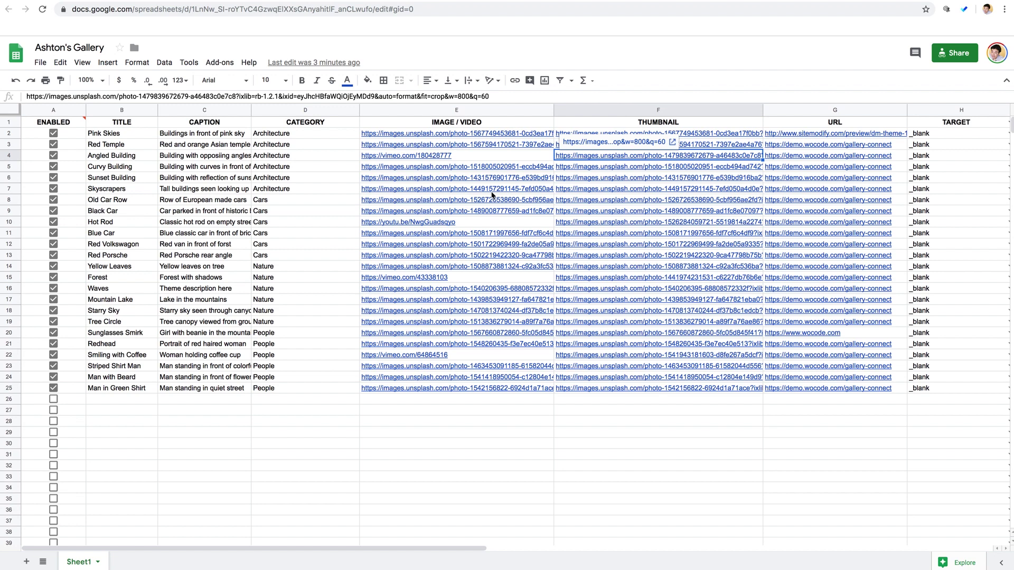
left_click(487, 223)
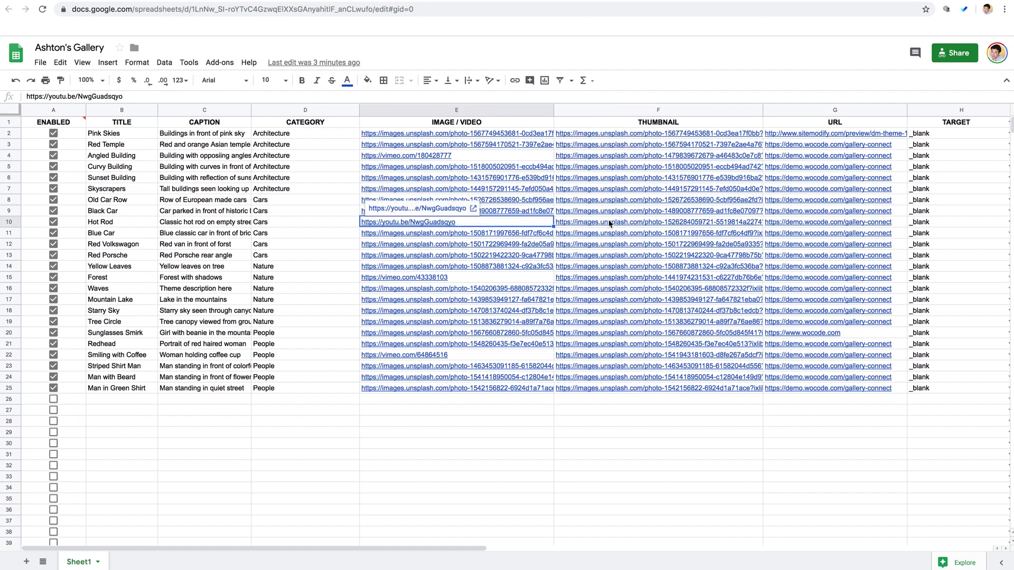
mouse_move(611, 224)
left_click(643, 225)
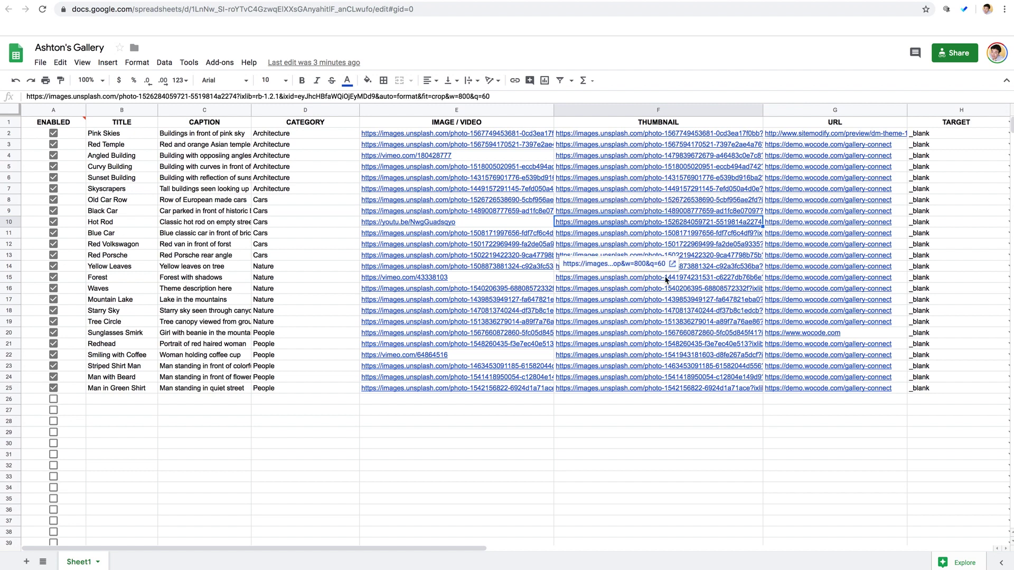
left_click(669, 414)
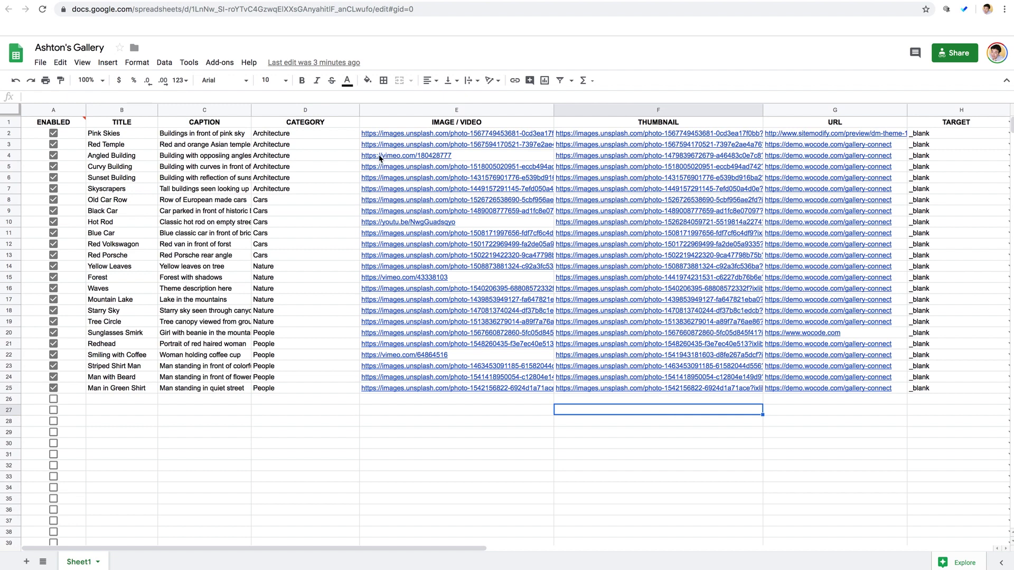
mouse_move(436, 158)
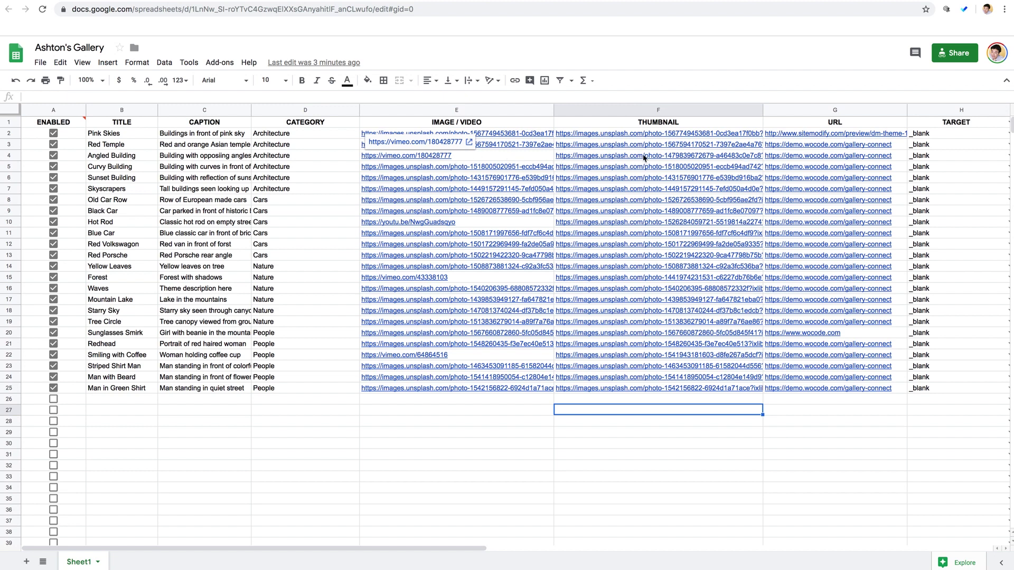
left_click(507, 423)
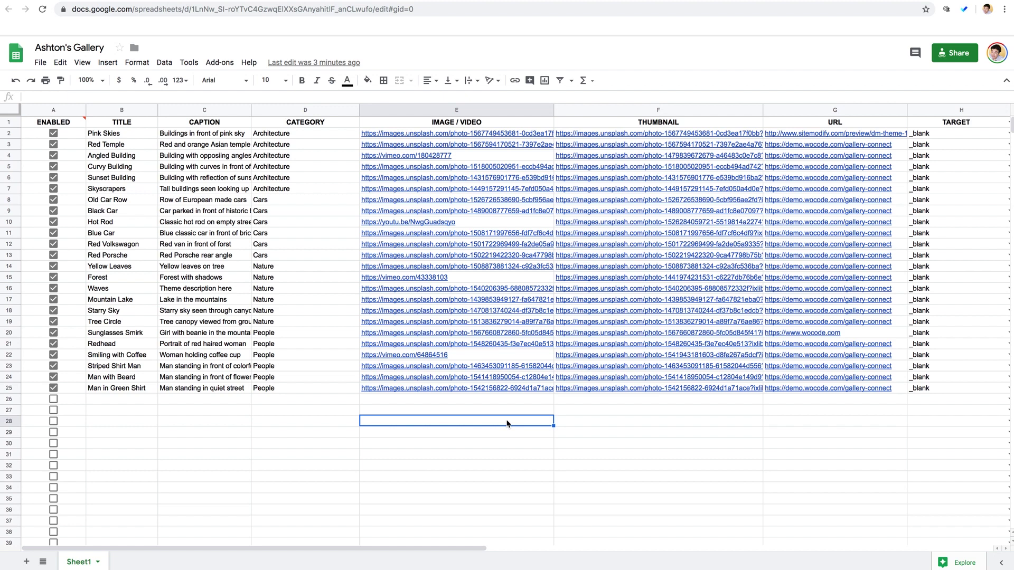
left_click(659, 410)
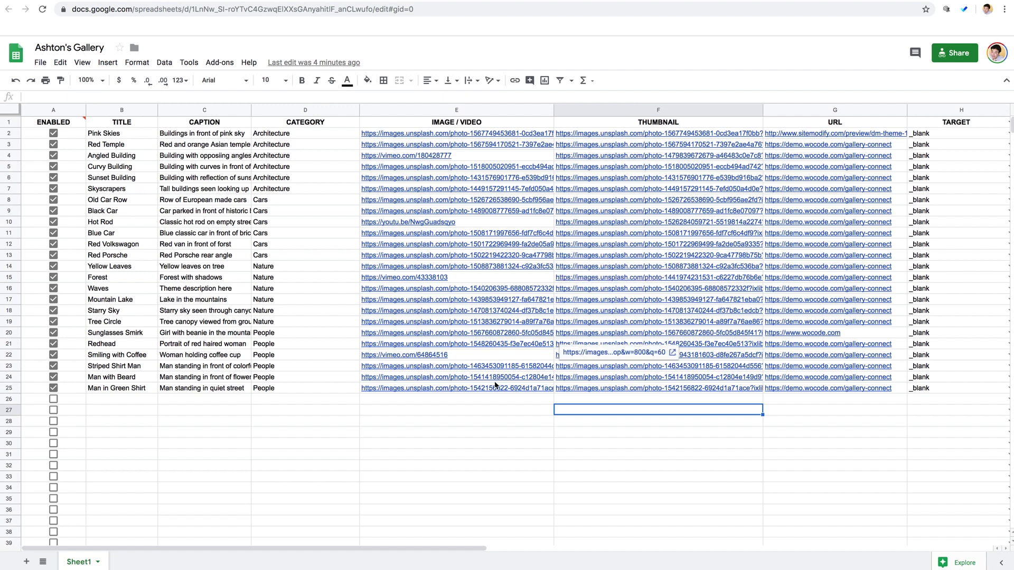
left_click(446, 402)
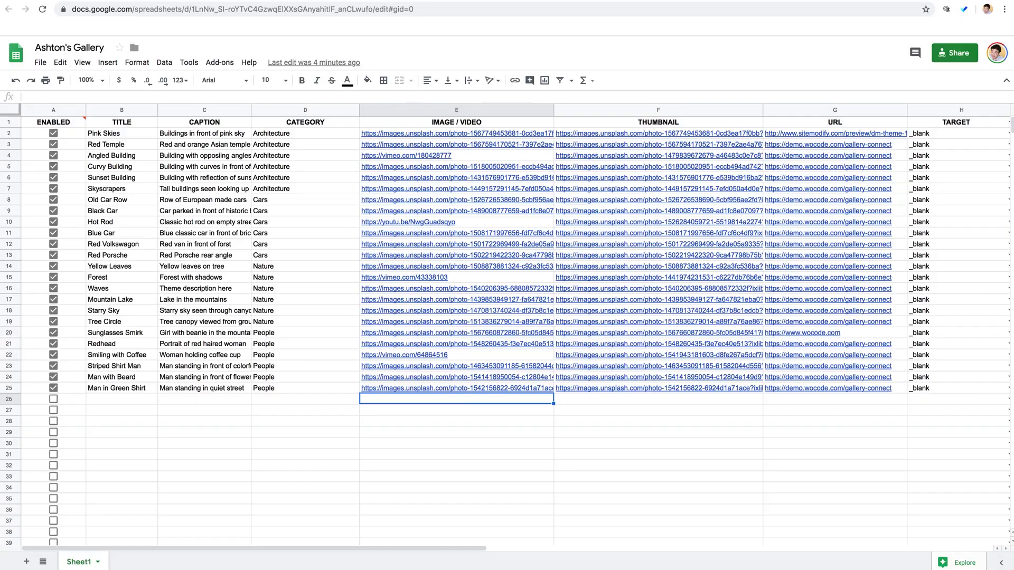
key("ctrl+Tab")
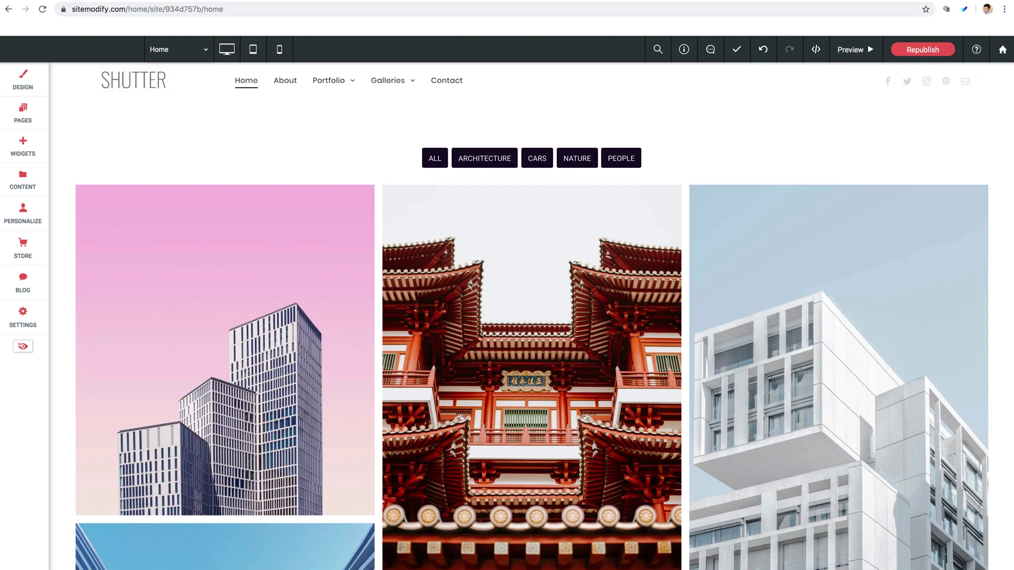
key("ctrl+Tab")
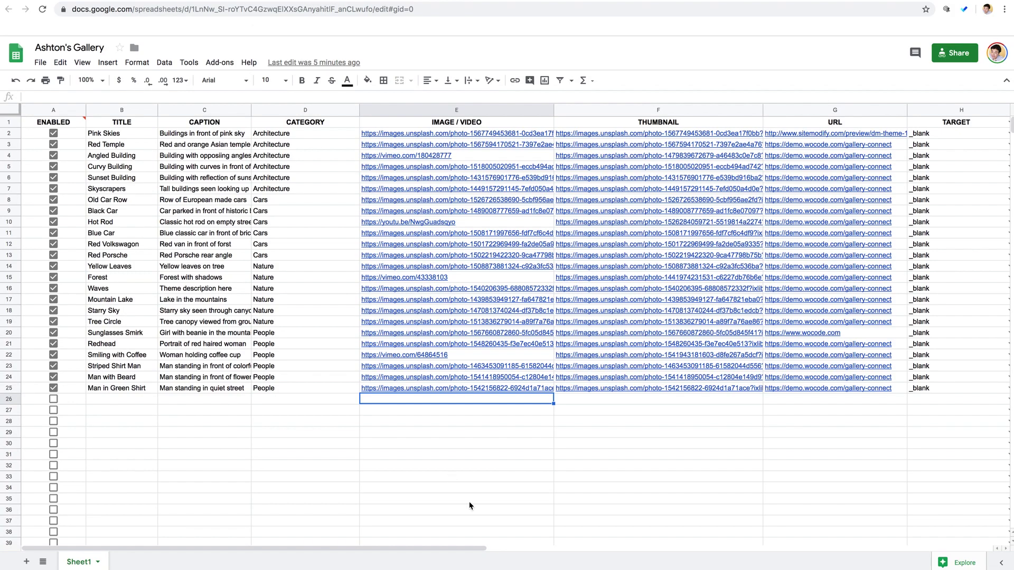
left_click(458, 421)
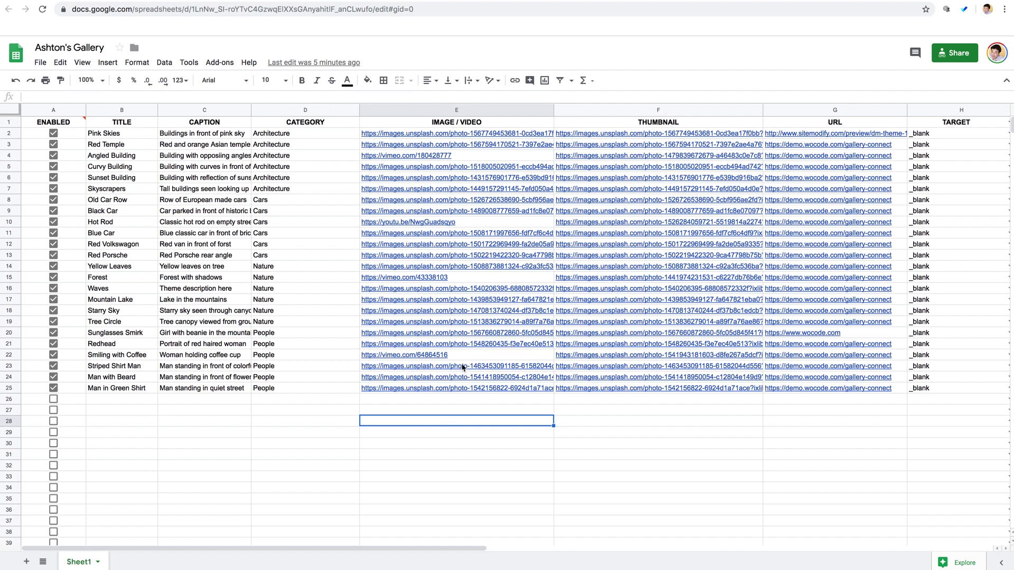
left_click(442, 367)
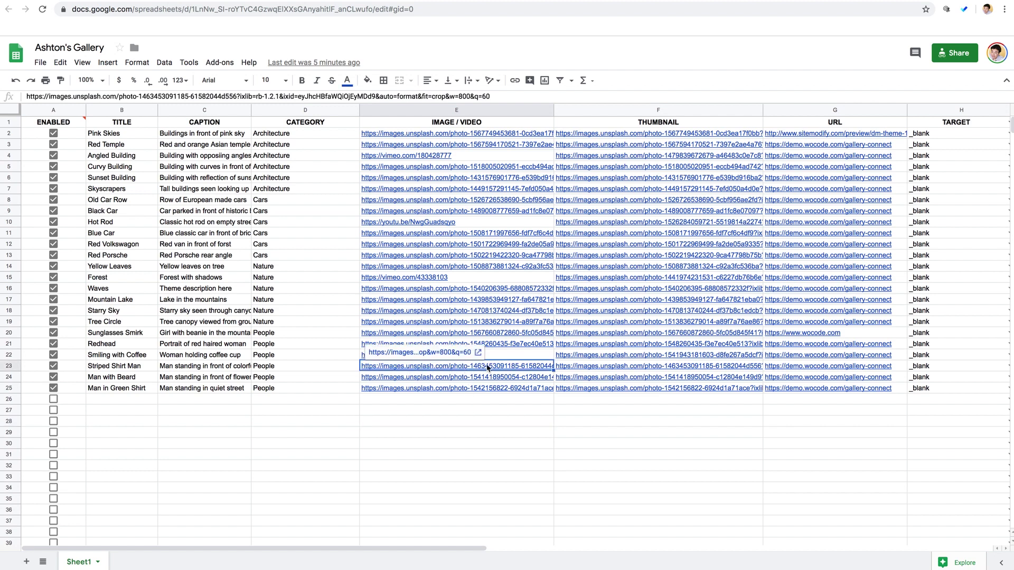
left_click(484, 415)
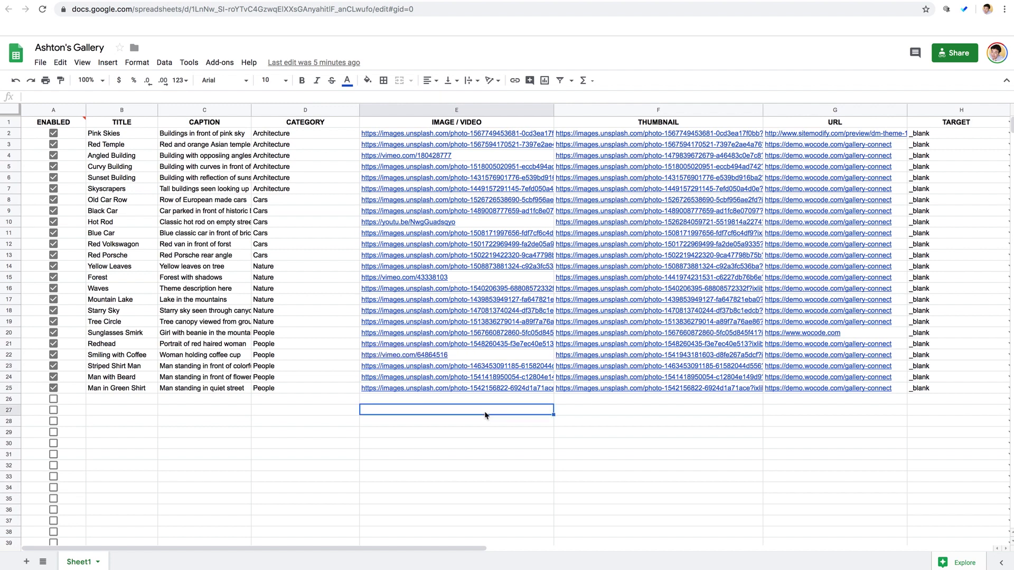
left_click(824, 236)
left_click(836, 401)
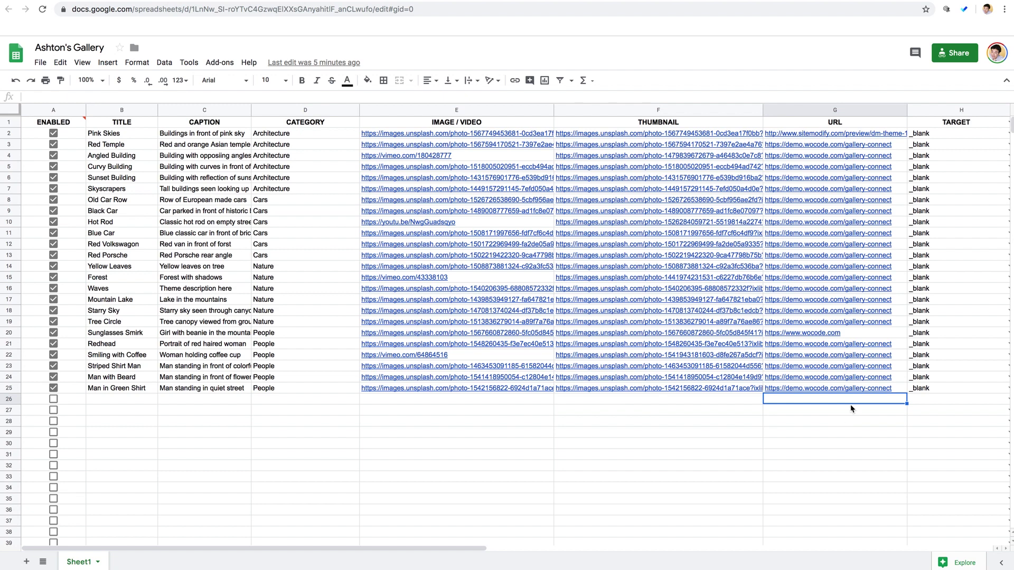
scroll(851, 408, "right", 2)
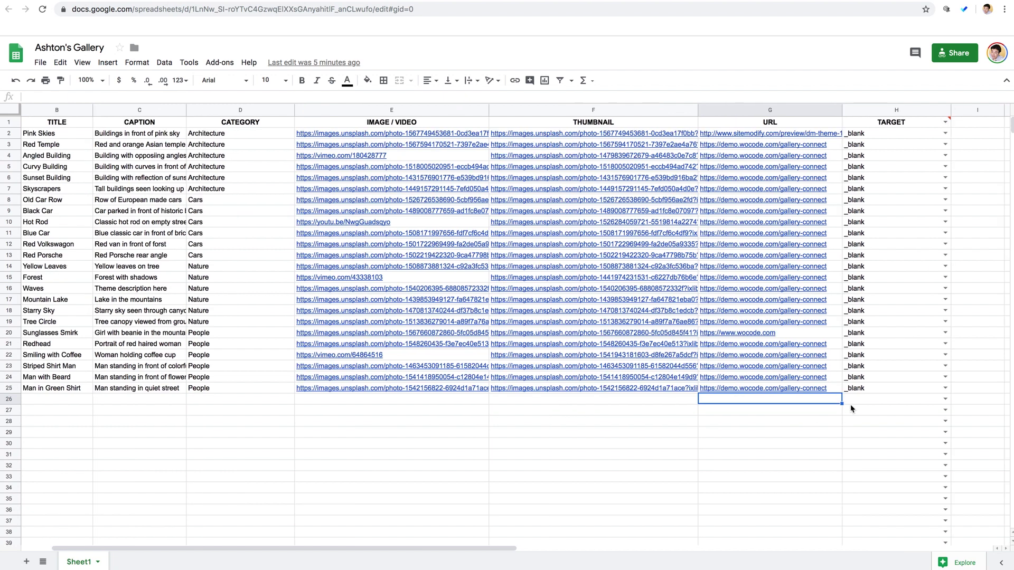
left_click(878, 210)
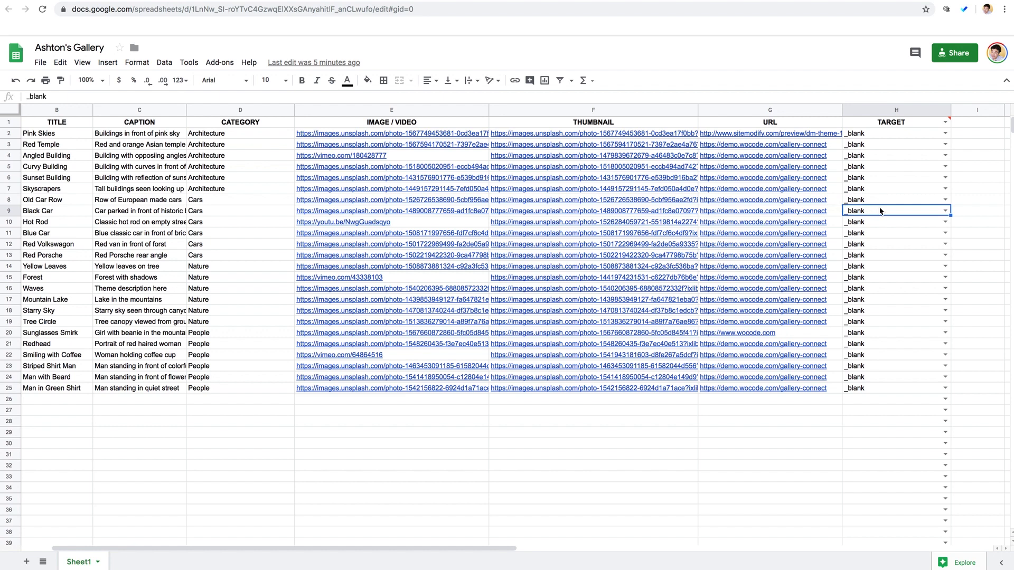
left_click(943, 210)
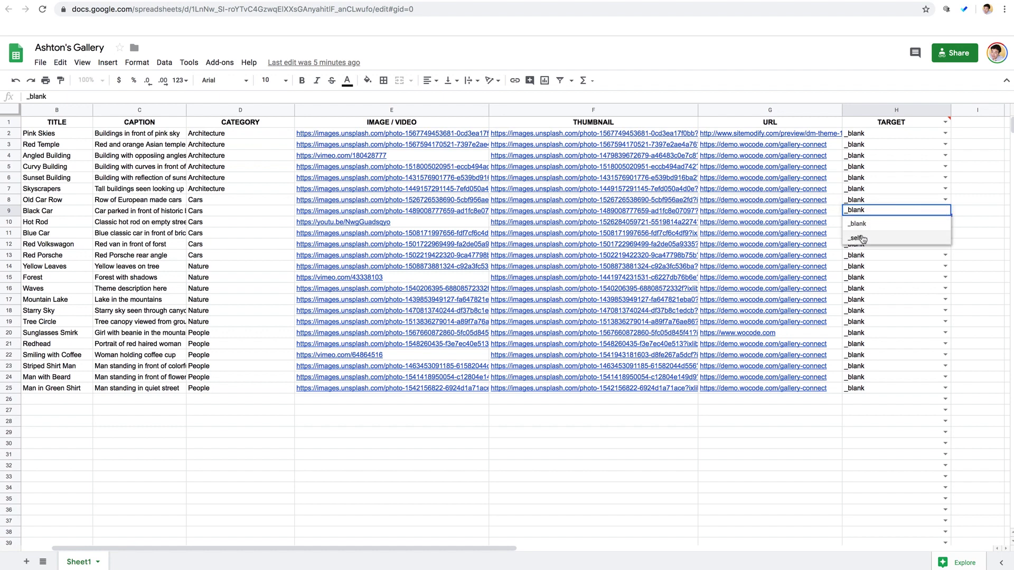
left_click(879, 200)
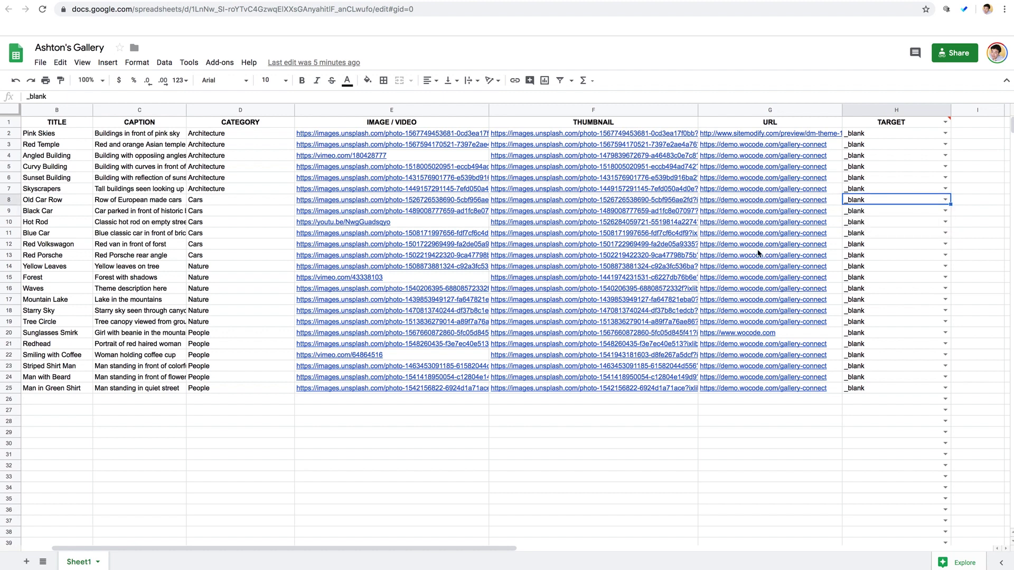
scroll(760, 254, "left", 3)
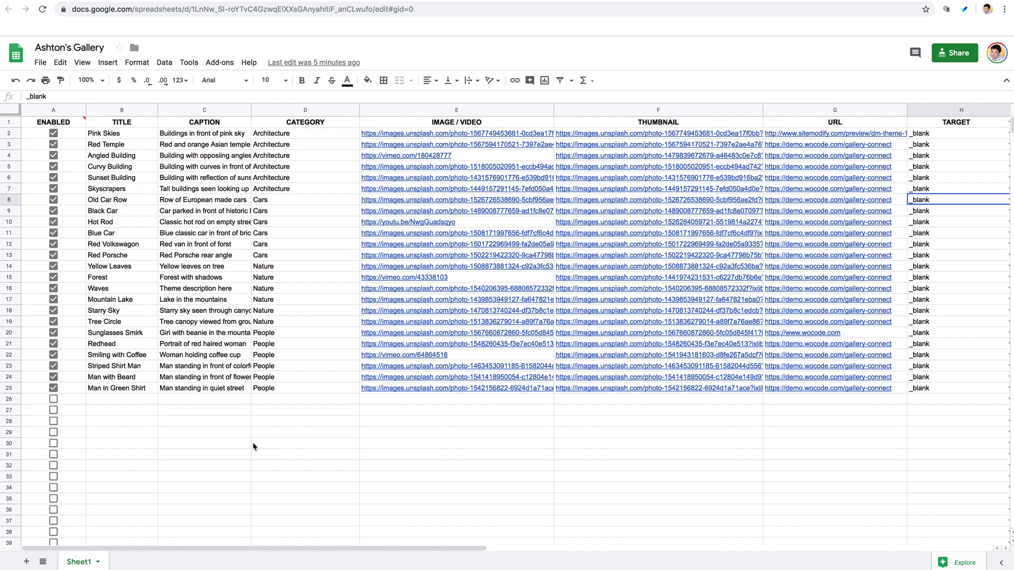
left_click(117, 401)
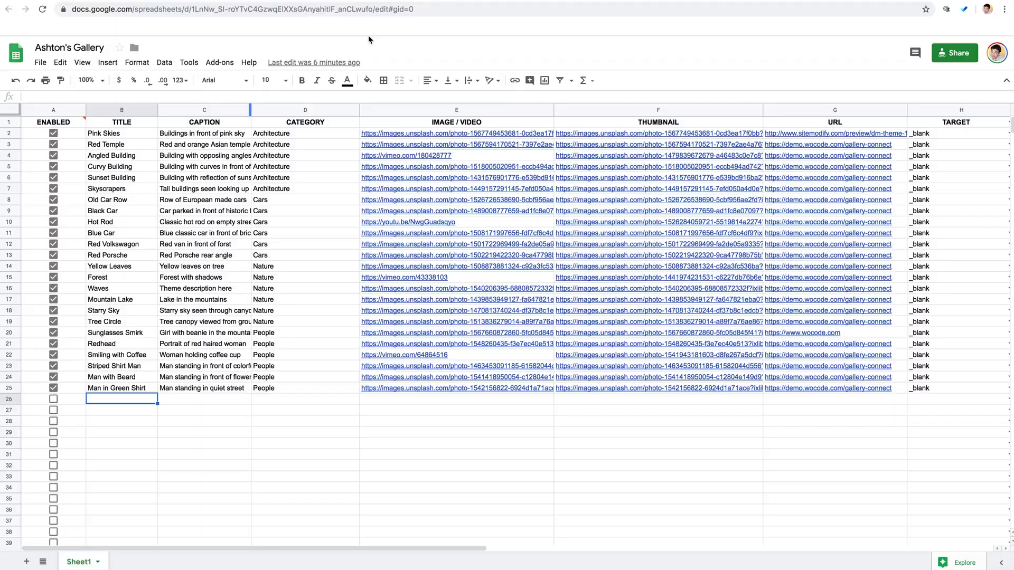
key("ctrl+Tab")
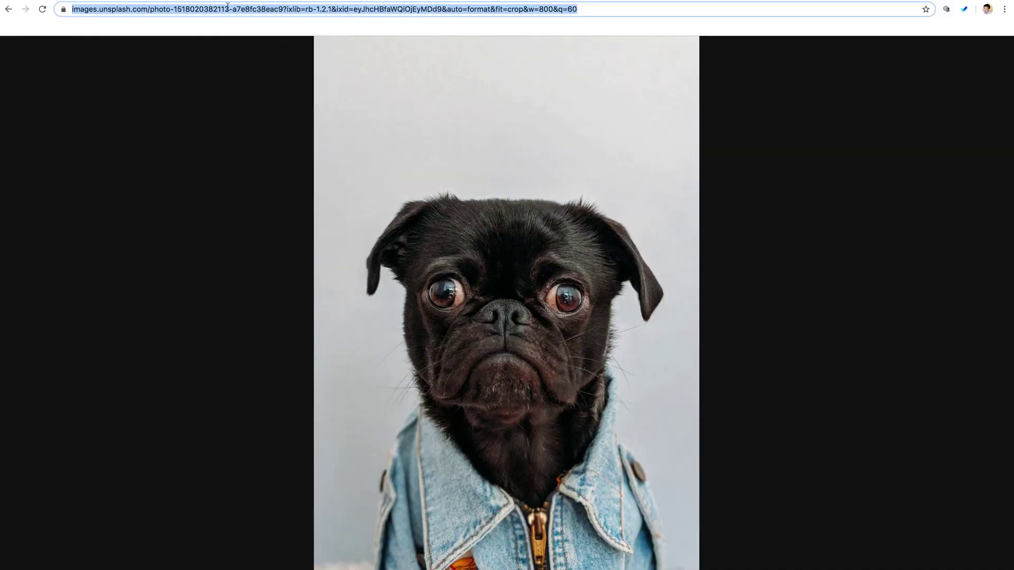
left_click(147, 9)
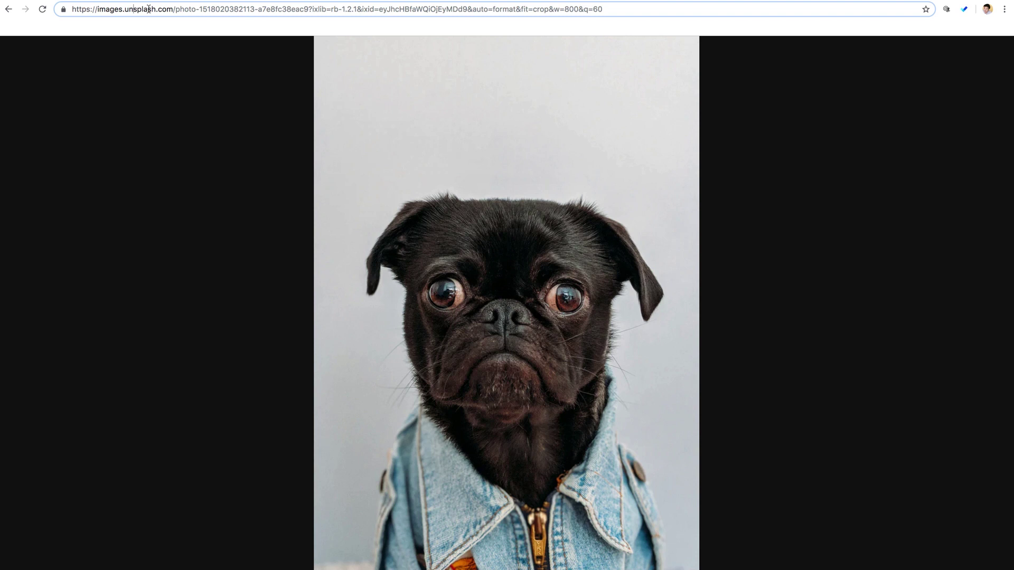
key("ctrl+a")
key("ctrl+c")
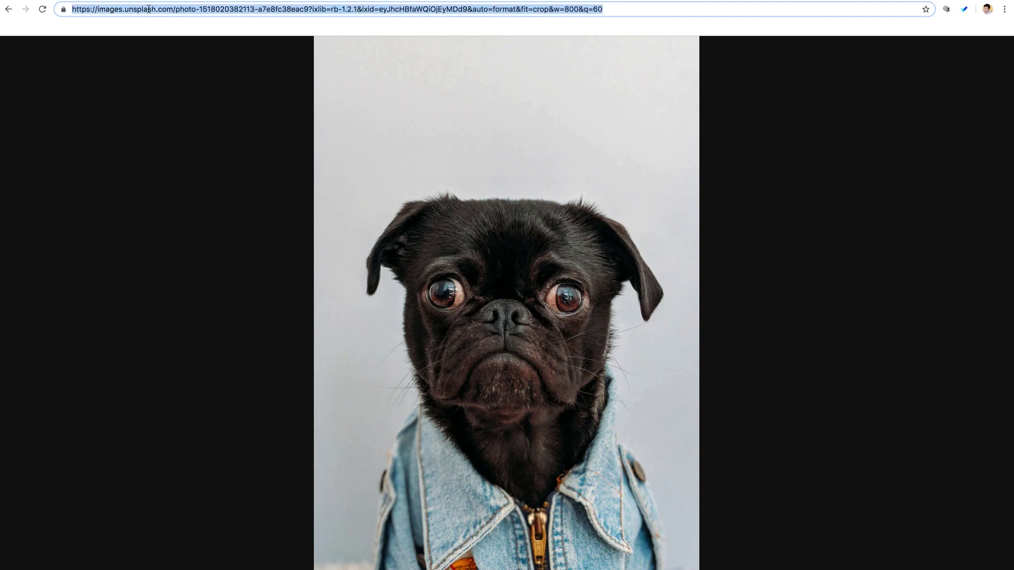
key("ctrl+Tab")
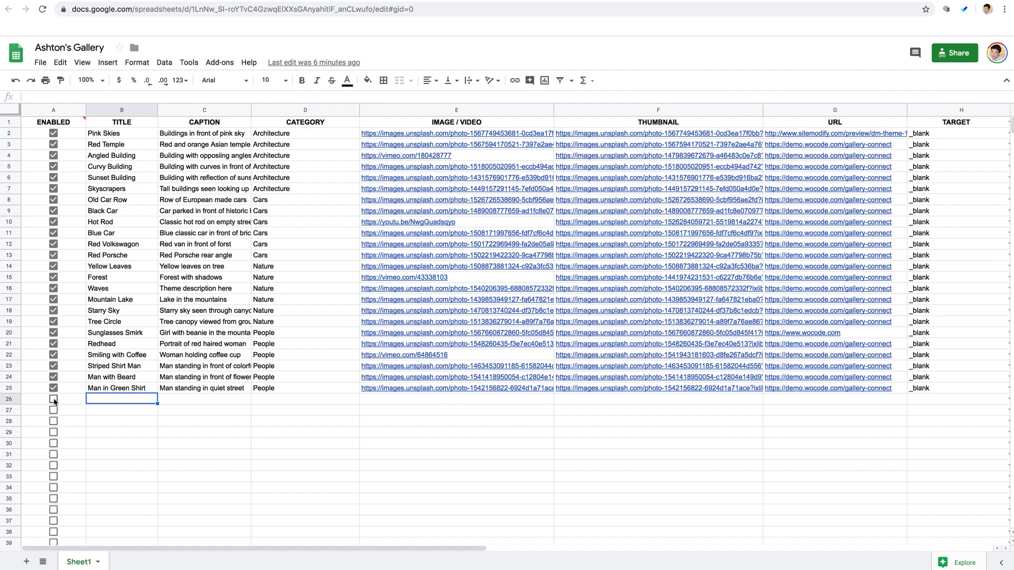
Enable row 26 with title 'Black Pug', caption 'Pug in Stylist Denim' and category Dogs.
left_click(77, 399)
left_click(53, 399)
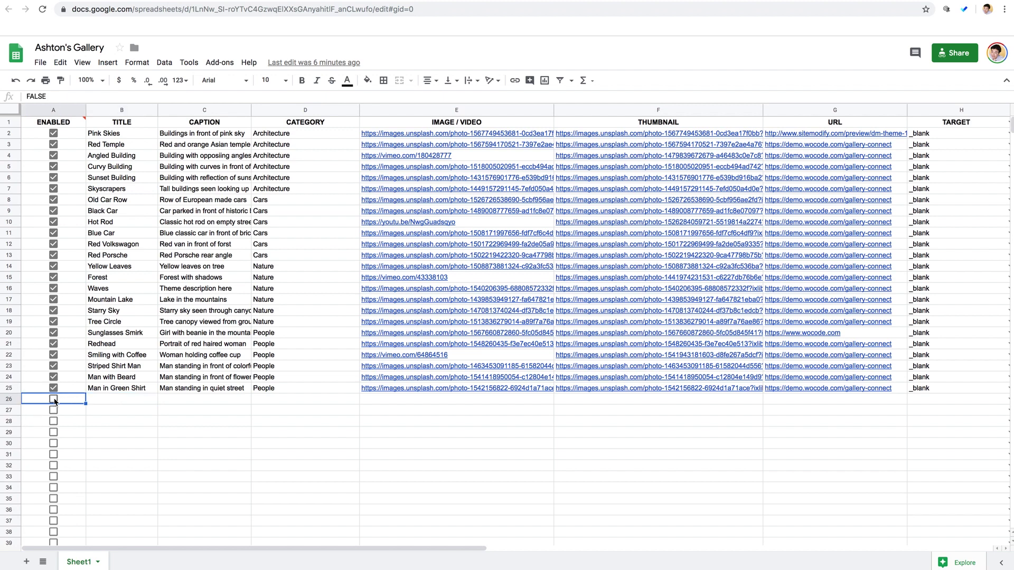
left_click(127, 399)
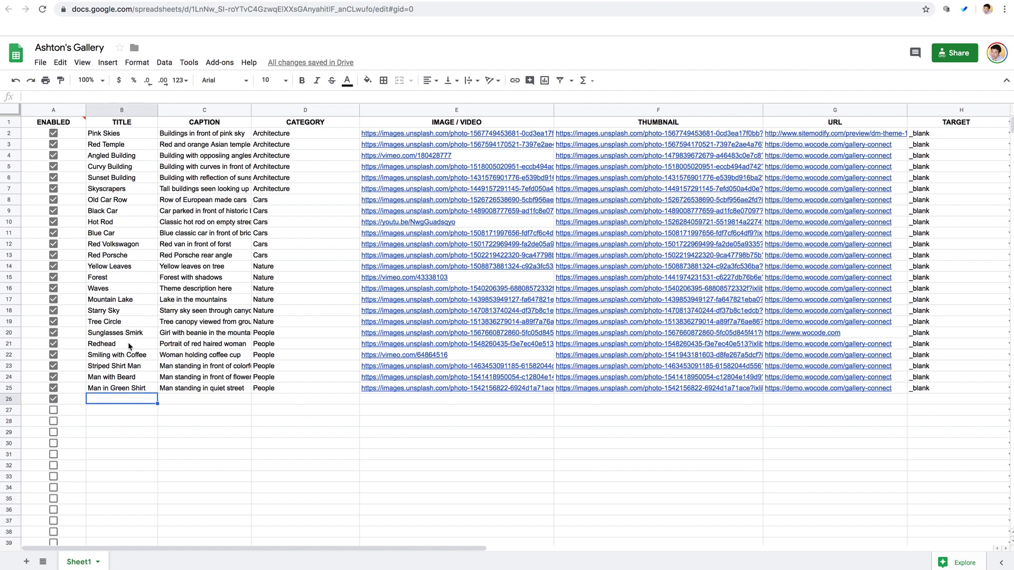
type("Black Pug")
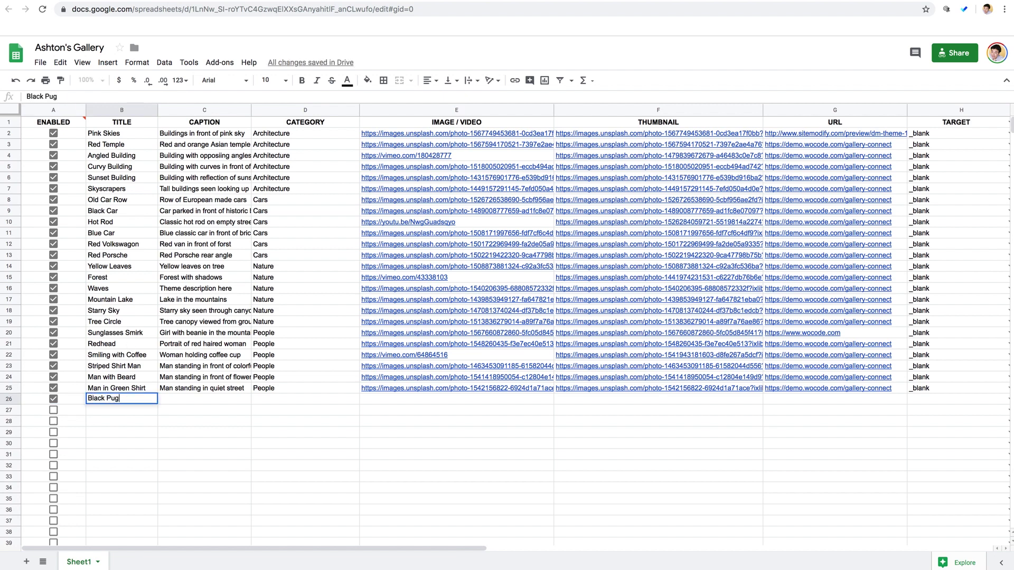
key("Tab")
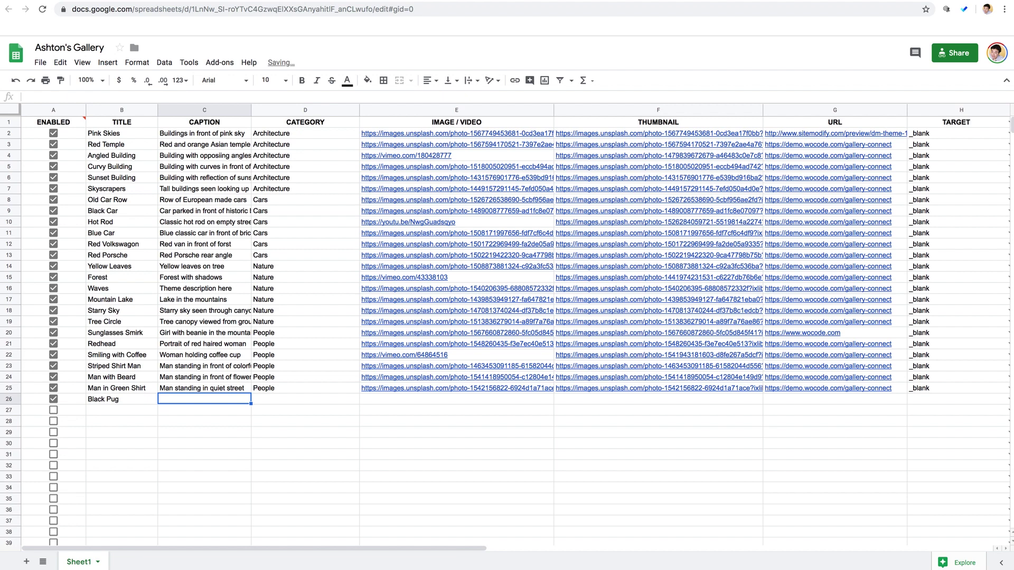
type("Pug in Styli")
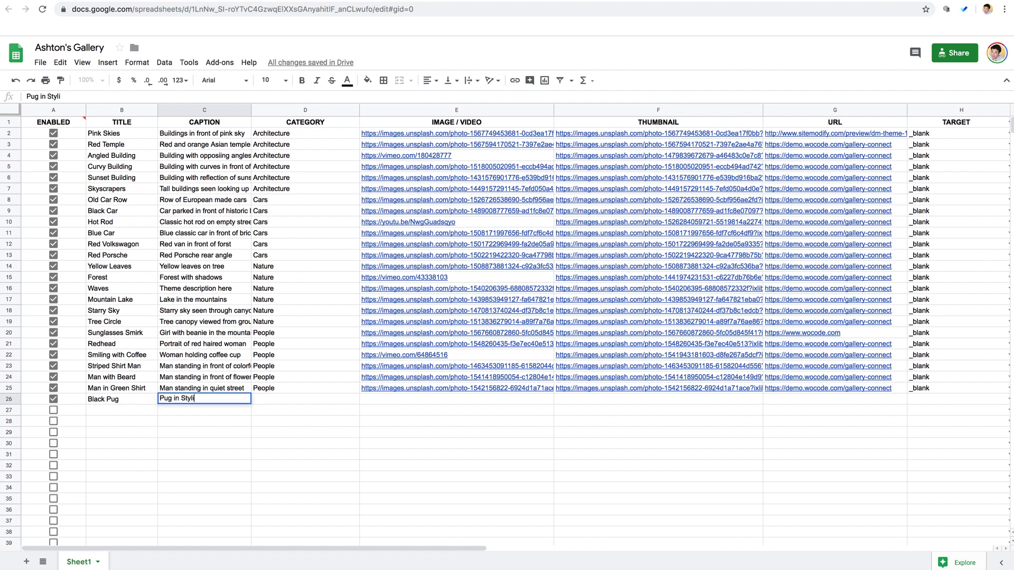
type("st Denim")
key("Return")
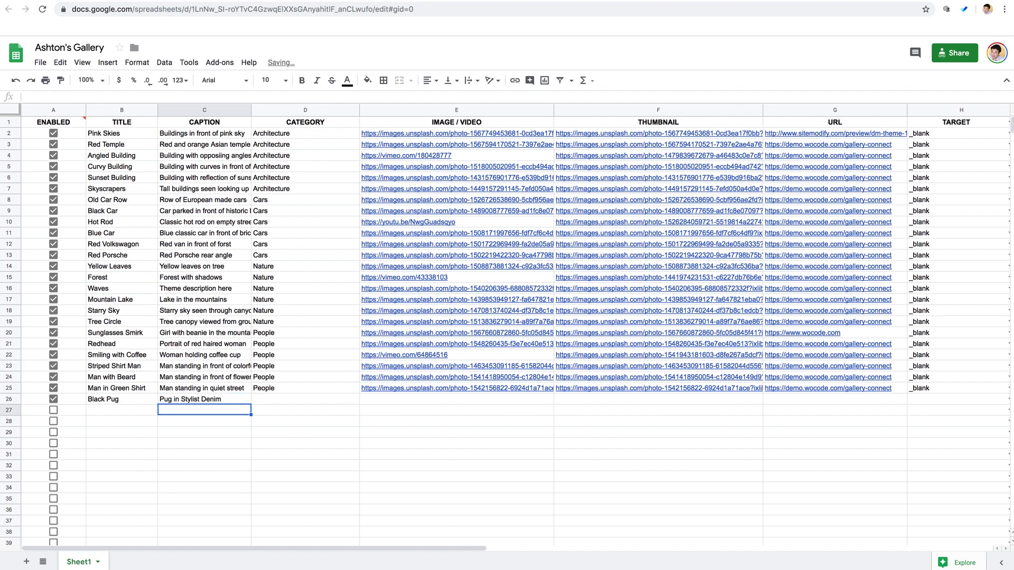
key("Right")
key("Up")
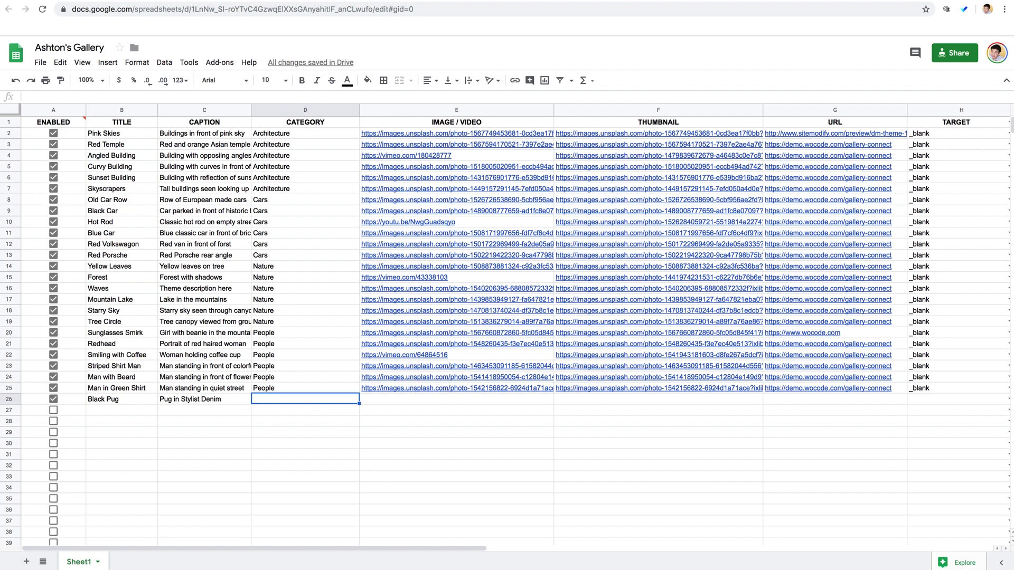
type("Dogs")
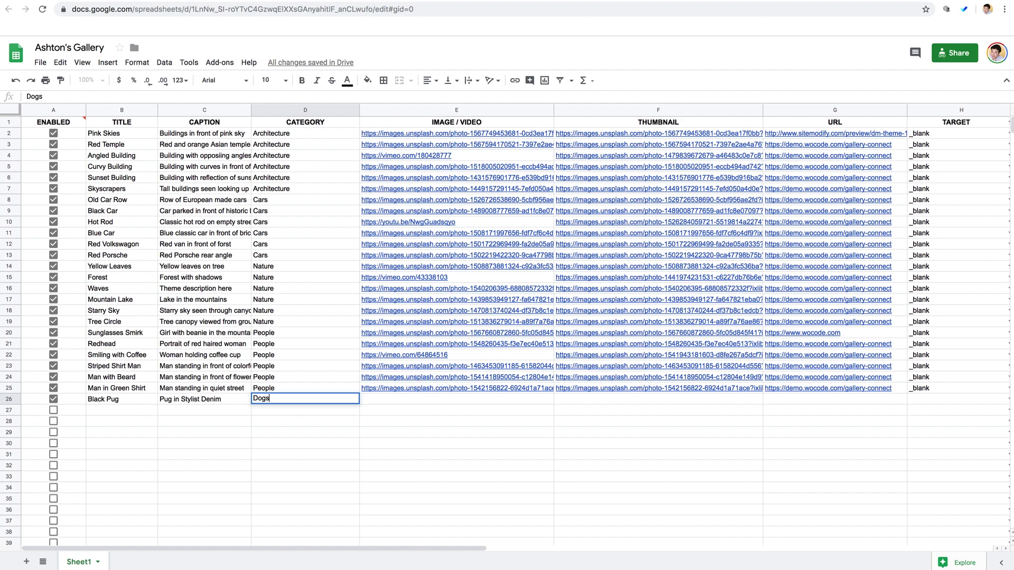
key("Return")
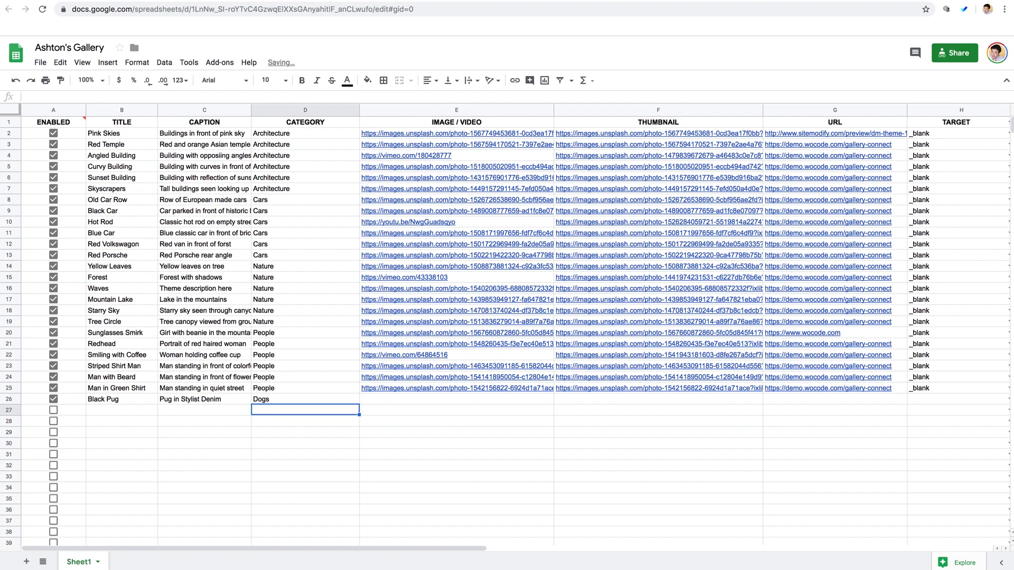
Paste the pug photo link into E26 and set that cell's text wrapping to clip.
left_click(457, 409)
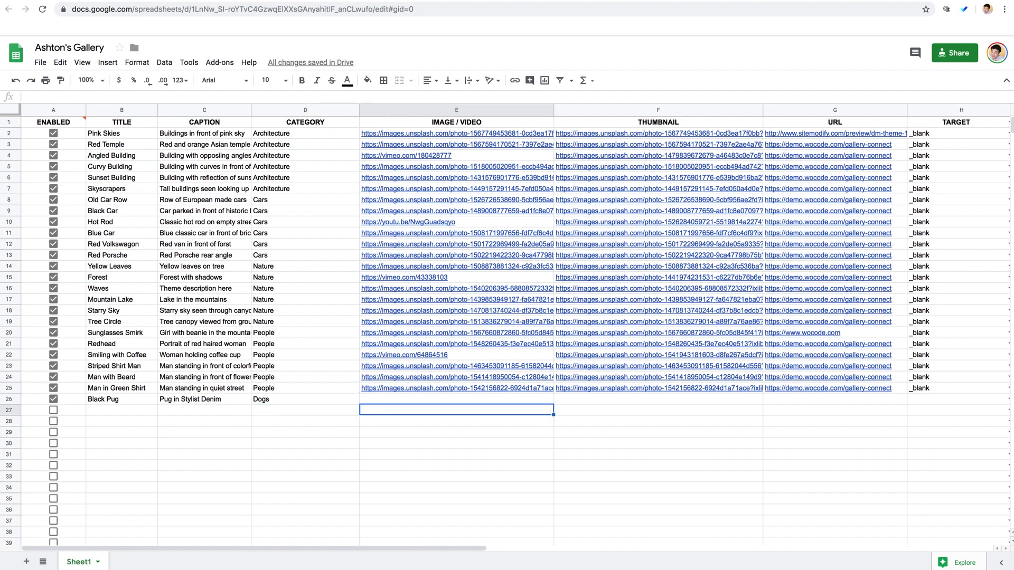
left_click(456, 399)
key("ctrl+v")
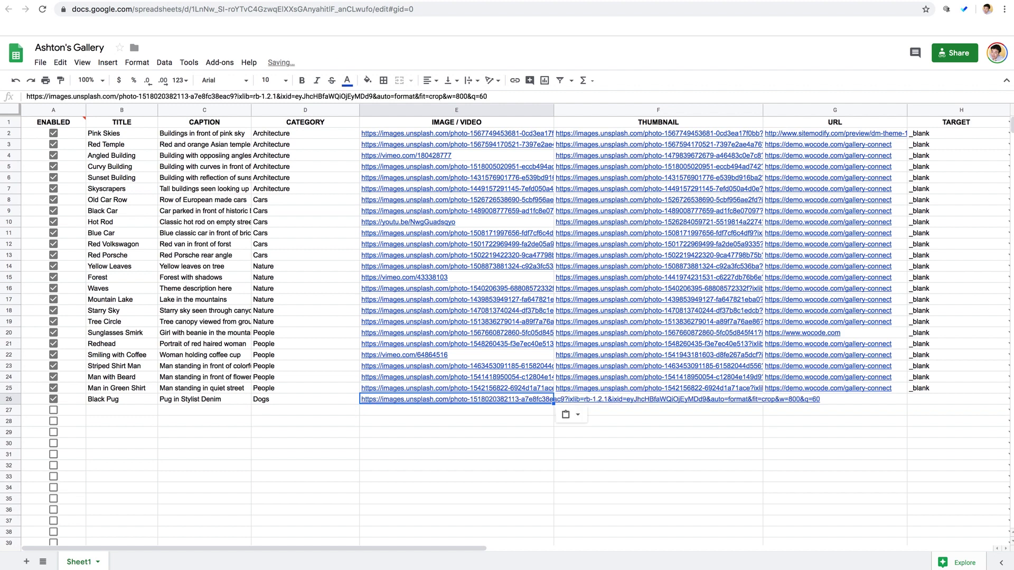
left_click(456, 410)
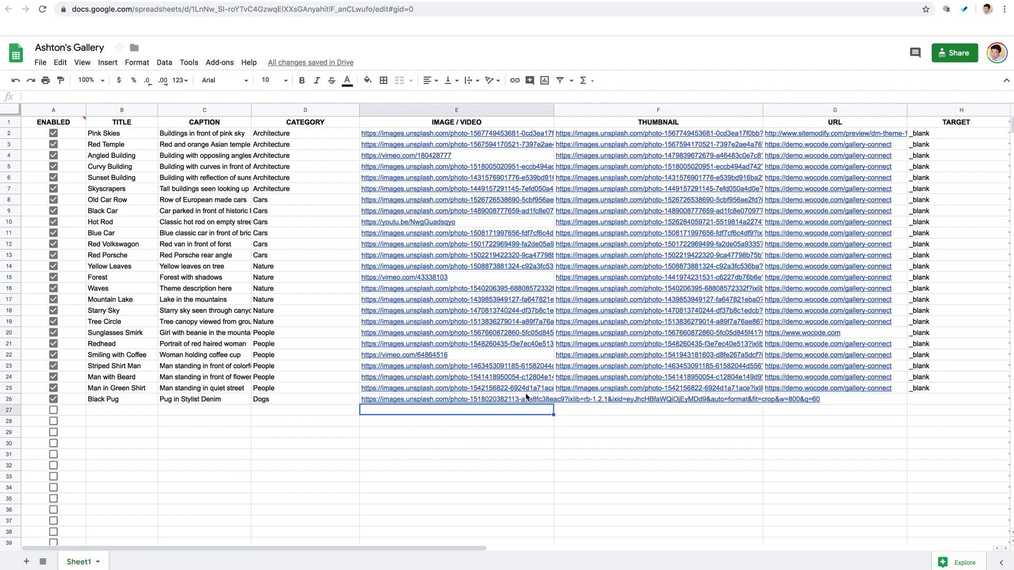
left_click(456, 399)
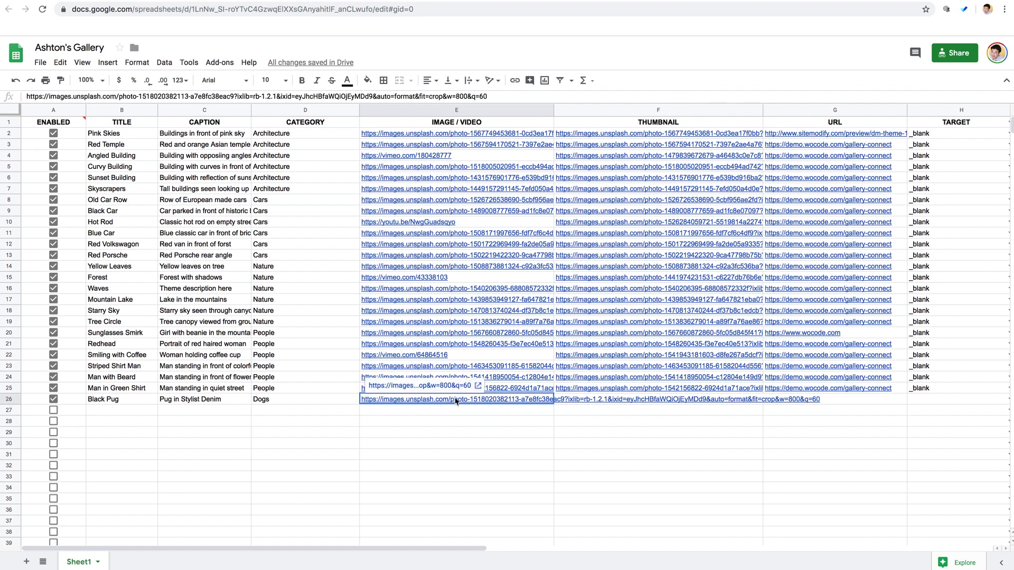
left_click(476, 81)
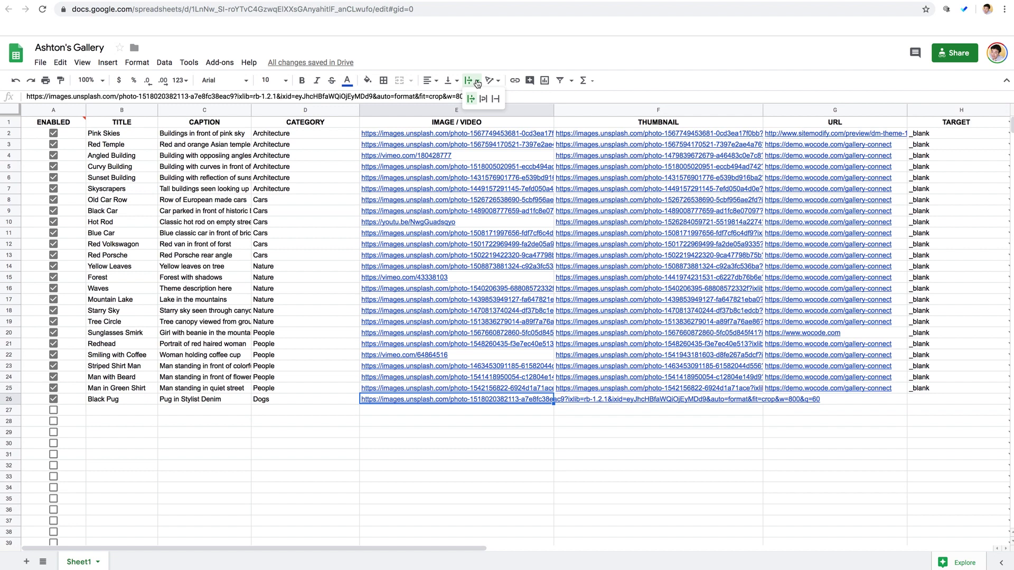
left_click(495, 99)
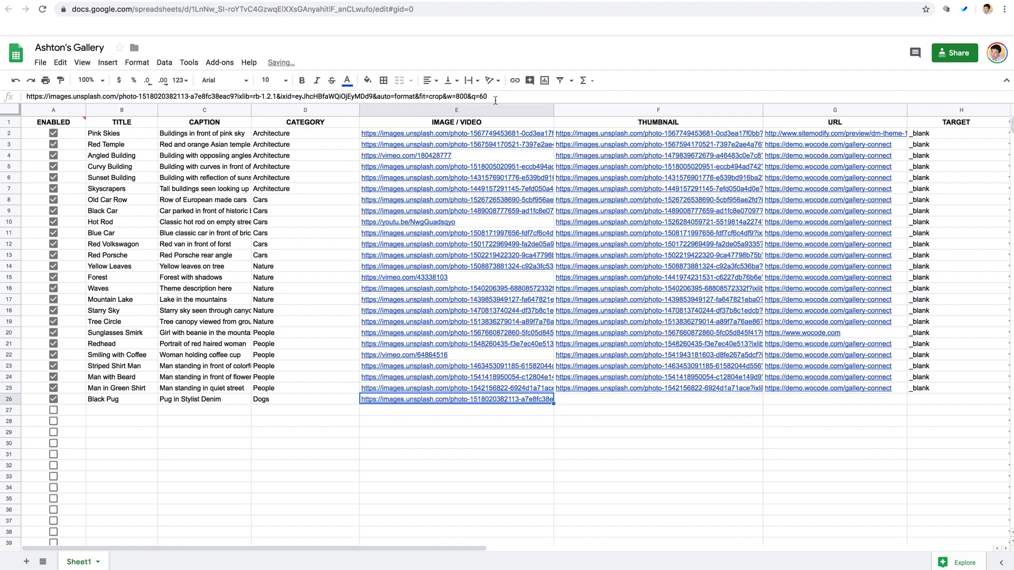
Paste the same pug photo link as row 26's thumbnail in F26.
left_click(587, 399)
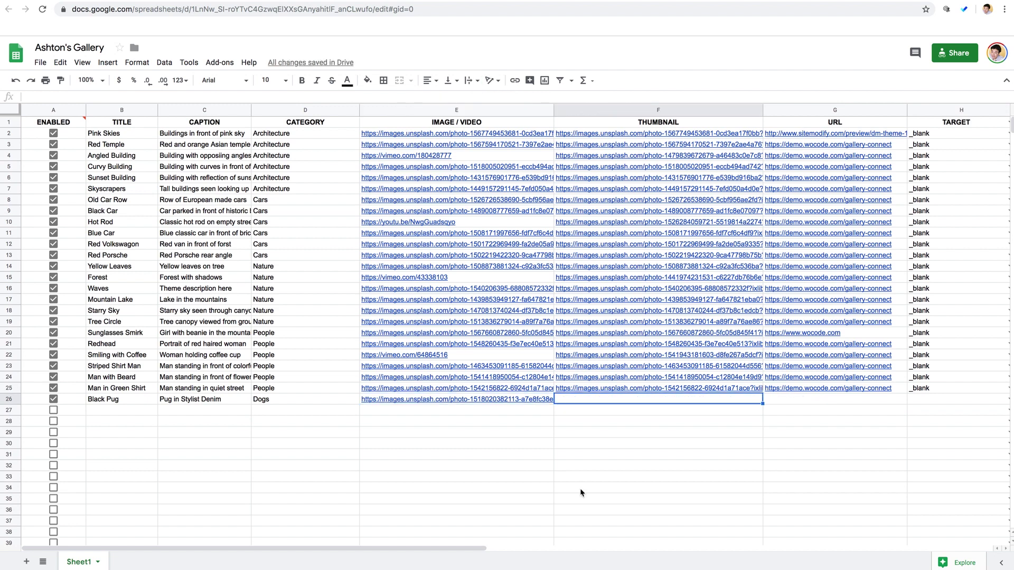
key("ctrl+v")
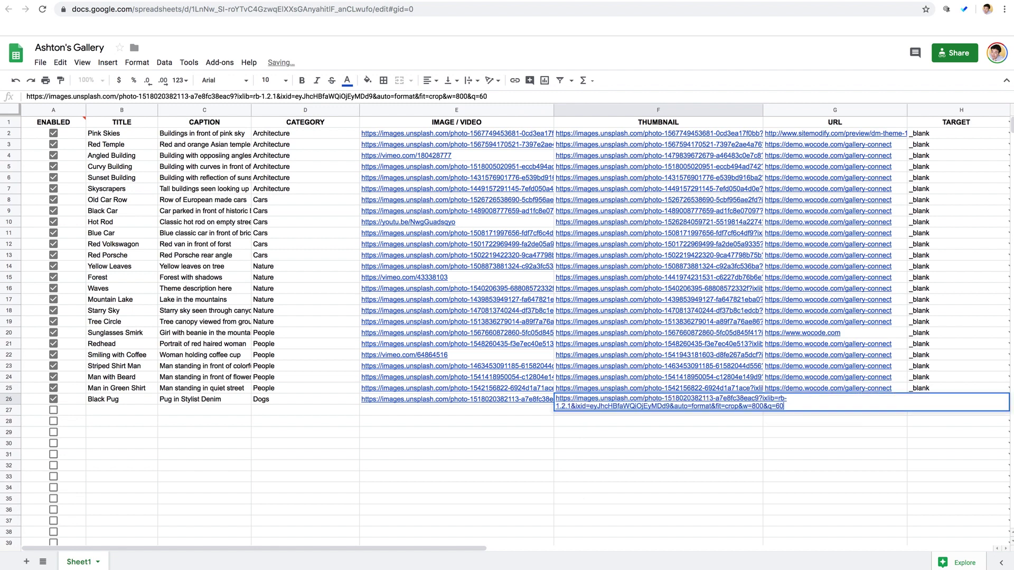
key("Down")
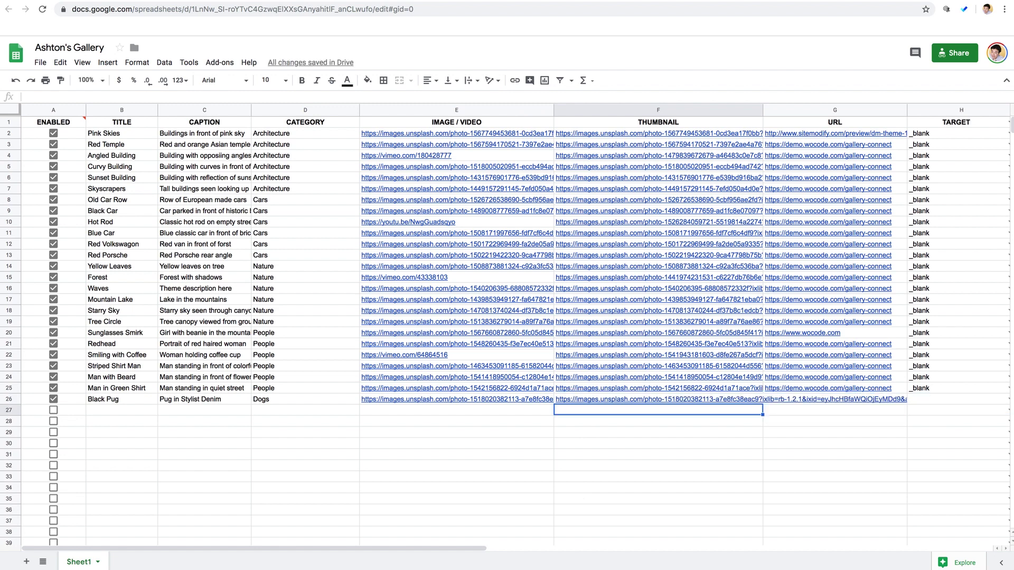
left_click(834, 399)
scroll(622, 509, "right", 2)
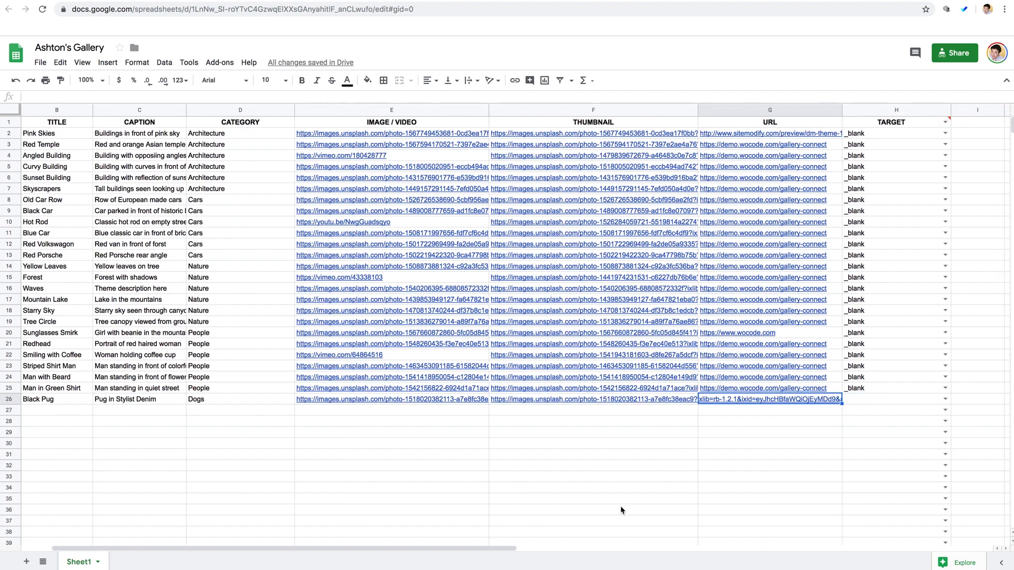
Set row 26's target to _blank.
left_click(945, 400)
left_click(860, 410)
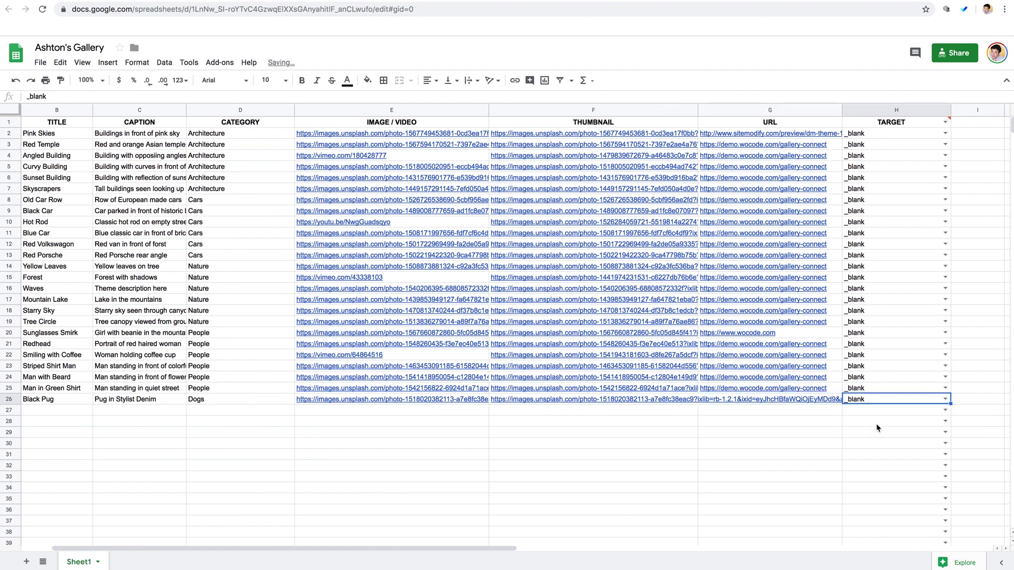
left_click(530, 412)
scroll(544, 415, "left", 2)
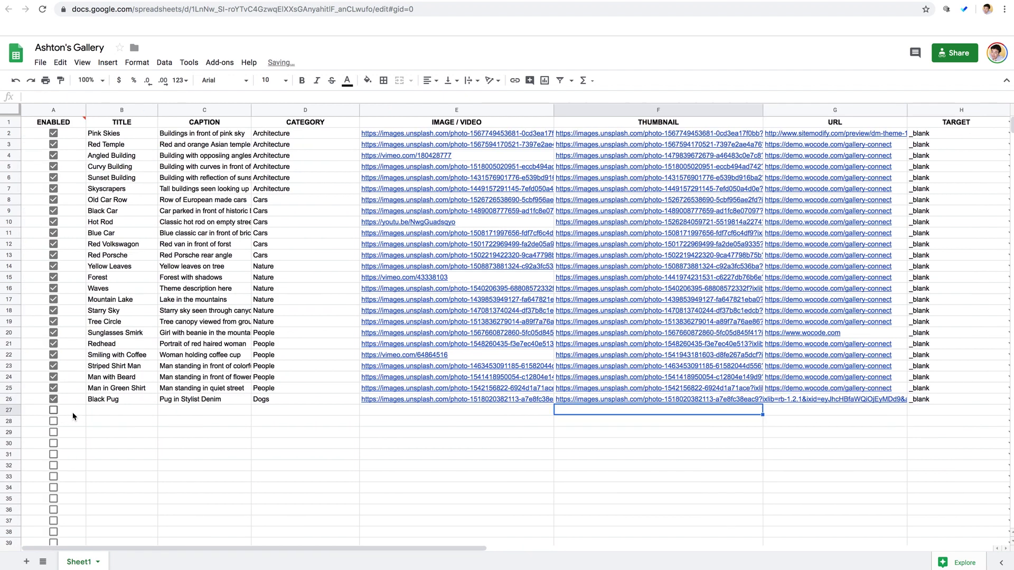
left_click(103, 414)
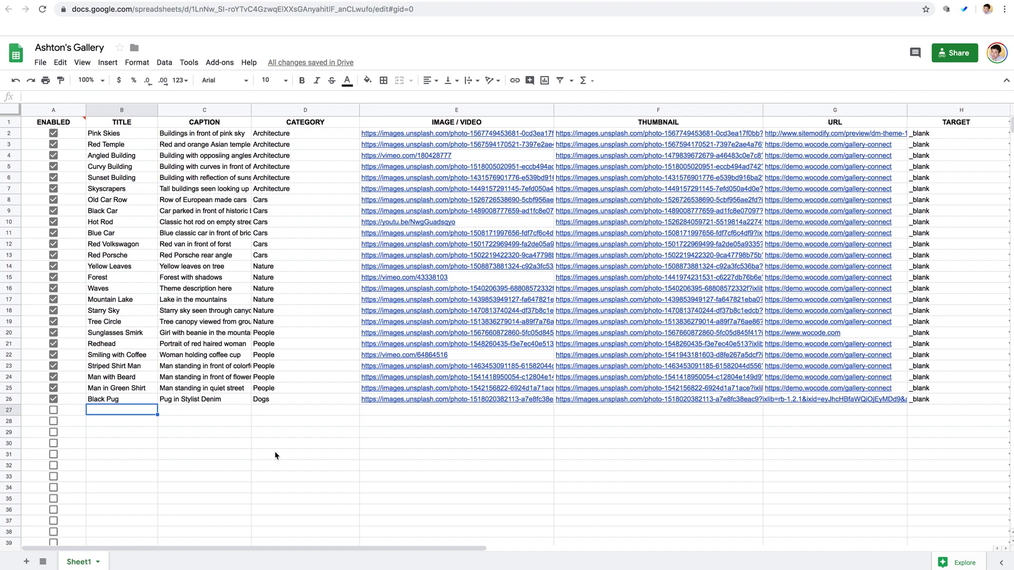
Inspect how existing image, Vimeo and YouTube links are entered in the IMAGE / VIDEO column.
left_click(397, 400)
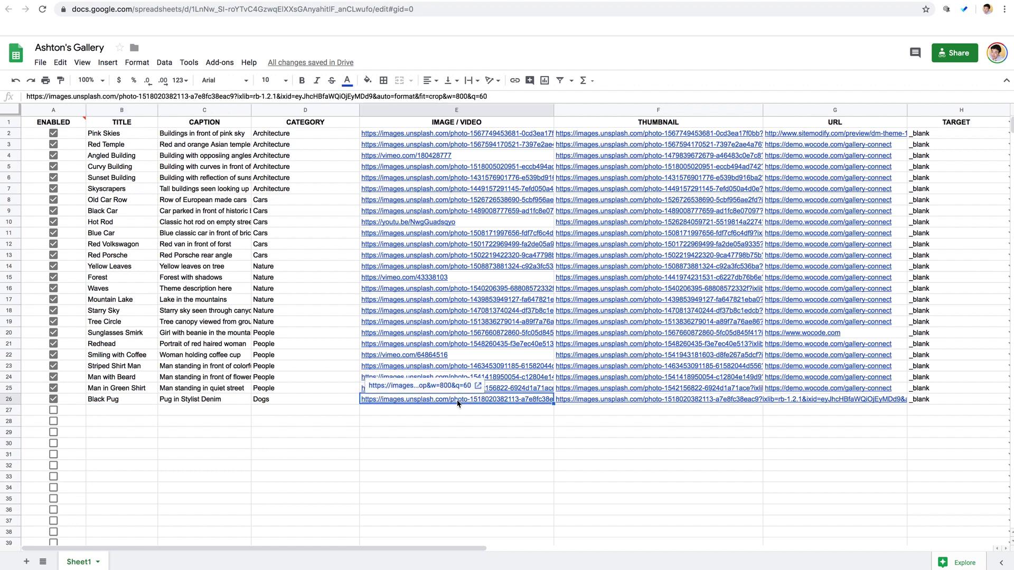
left_click(424, 413)
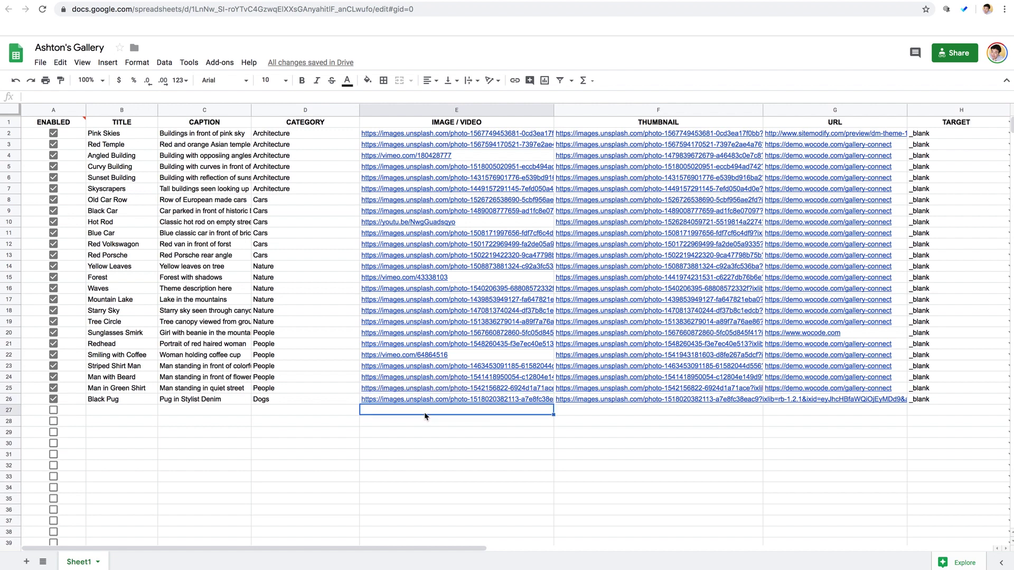
left_click(411, 358)
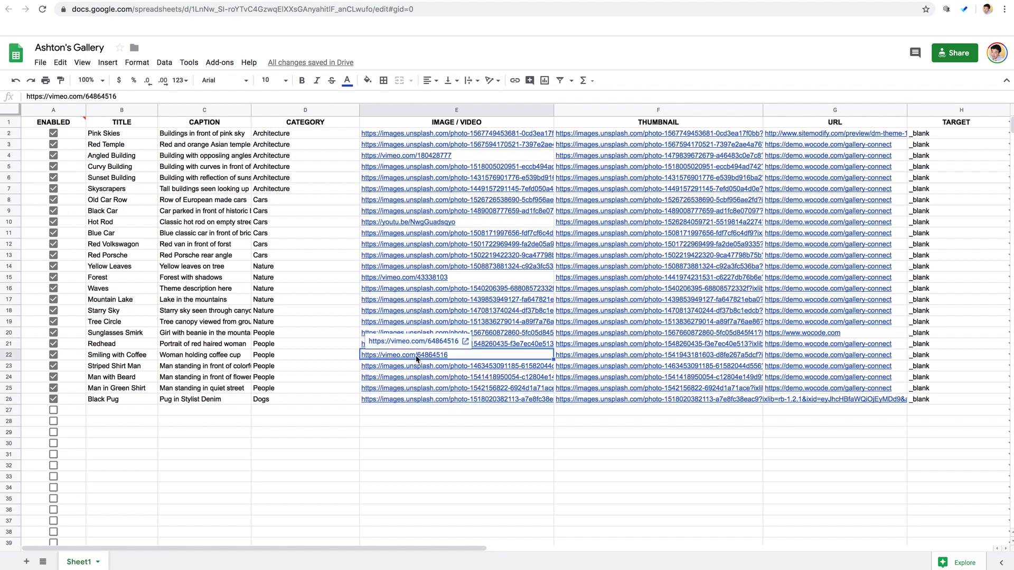
left_click(401, 223)
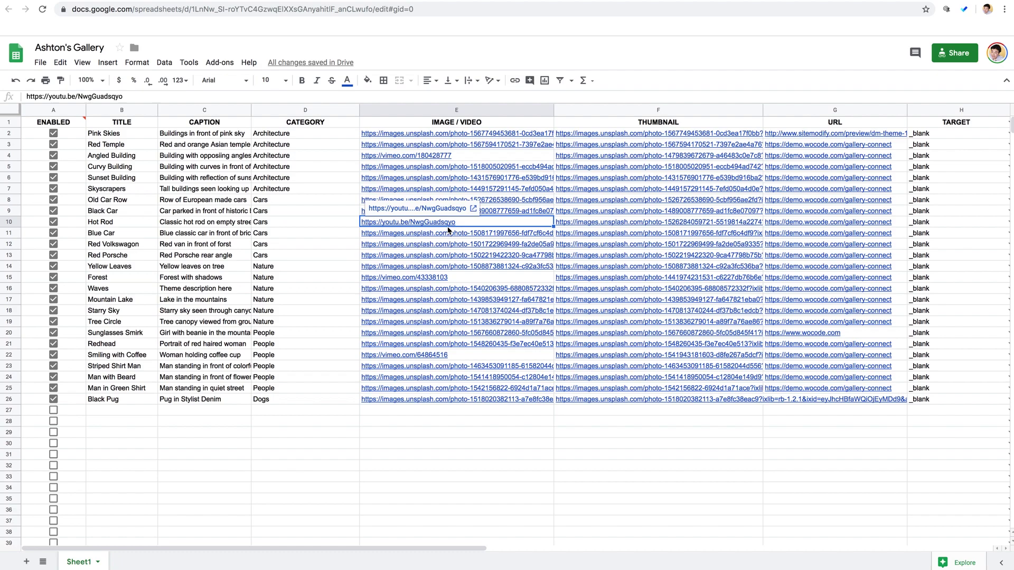
left_click(418, 414)
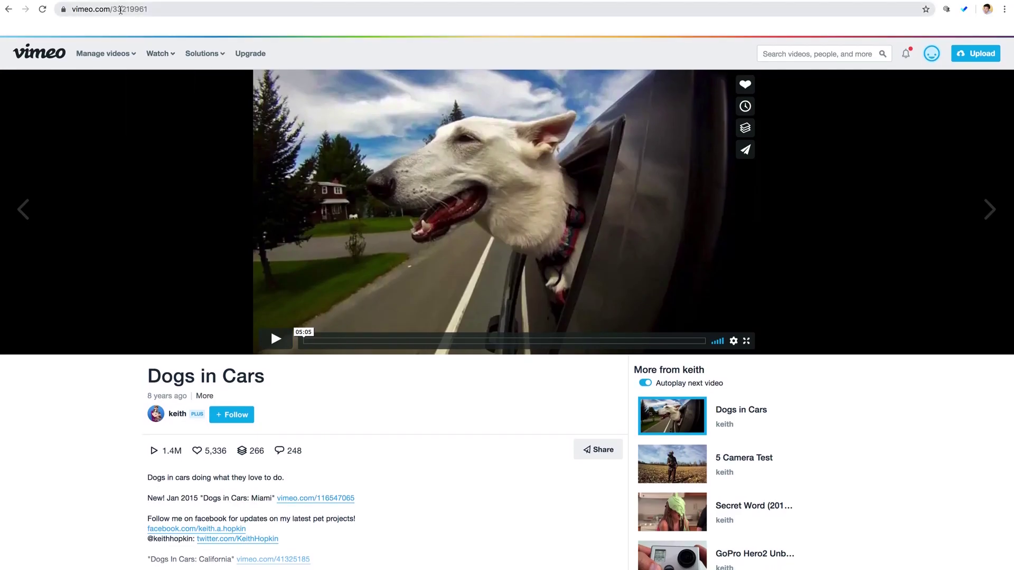
Select the Dogs in Cars Vimeo address and tick row 27's enabled checkbox.
left_click(120, 9)
key("ctrl+c")
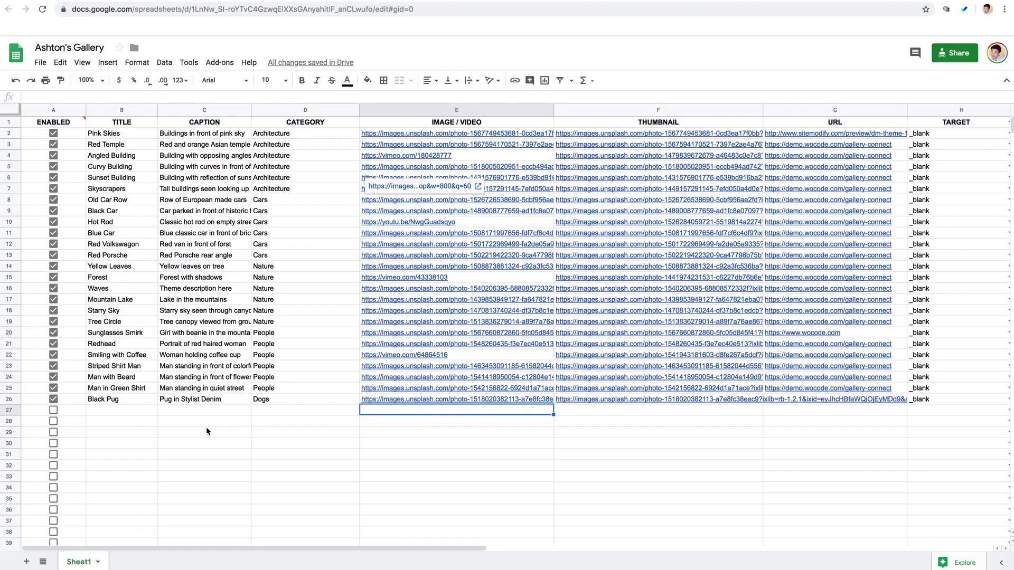
left_click(105, 413)
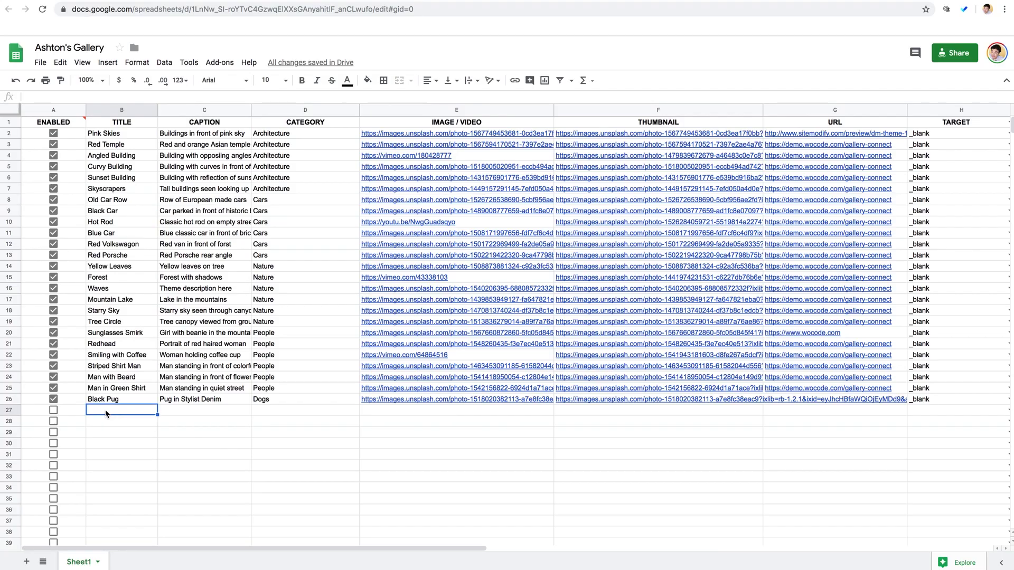
left_click(53, 411)
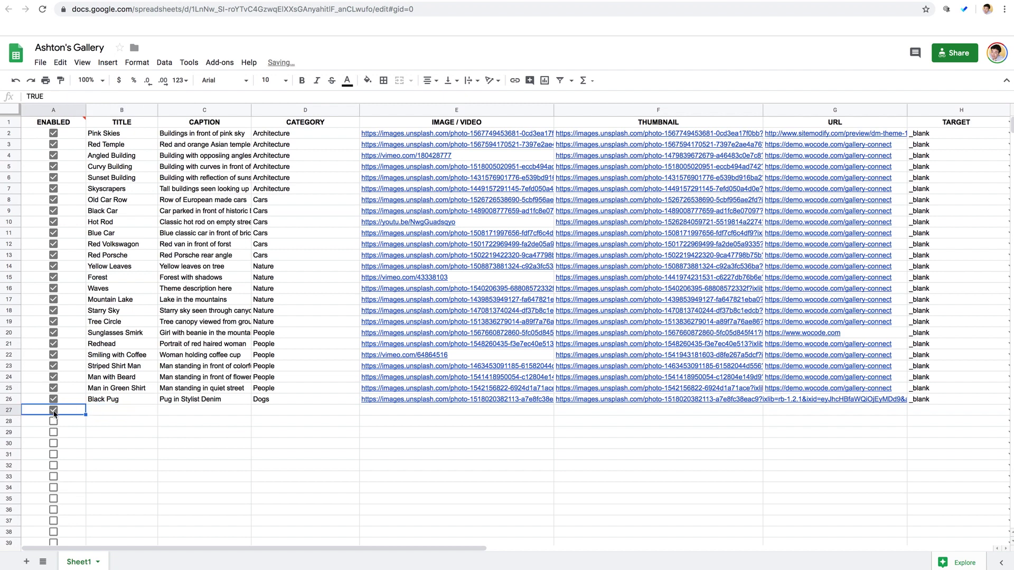
Fill row 27 with 'Dogs In Cars', 'Video of Dogs Riding In Cars', Dogs,Nature and the Vimeo link.
left_click(123, 416)
type("Do")
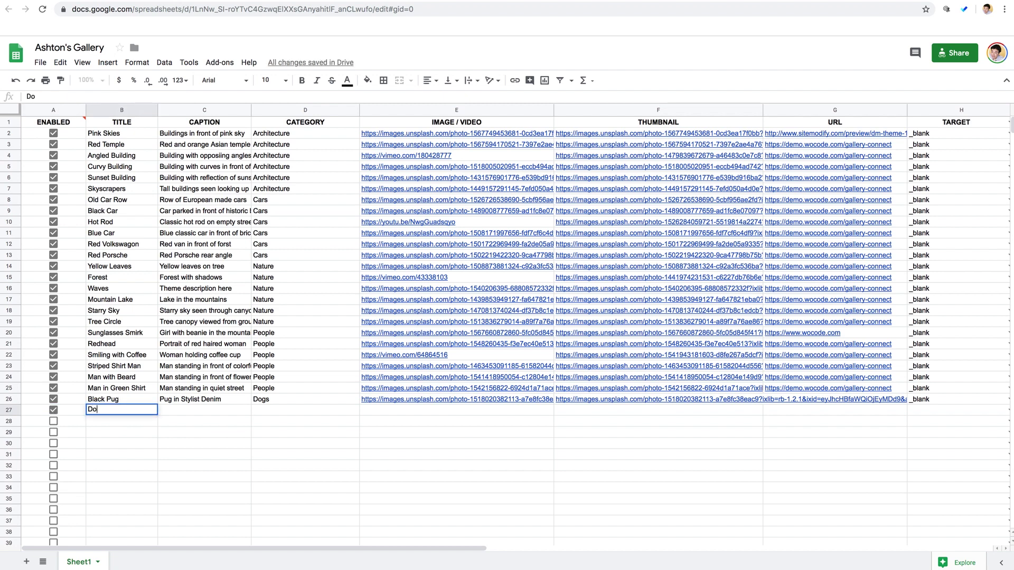
type("gs In Cars")
key("Tab")
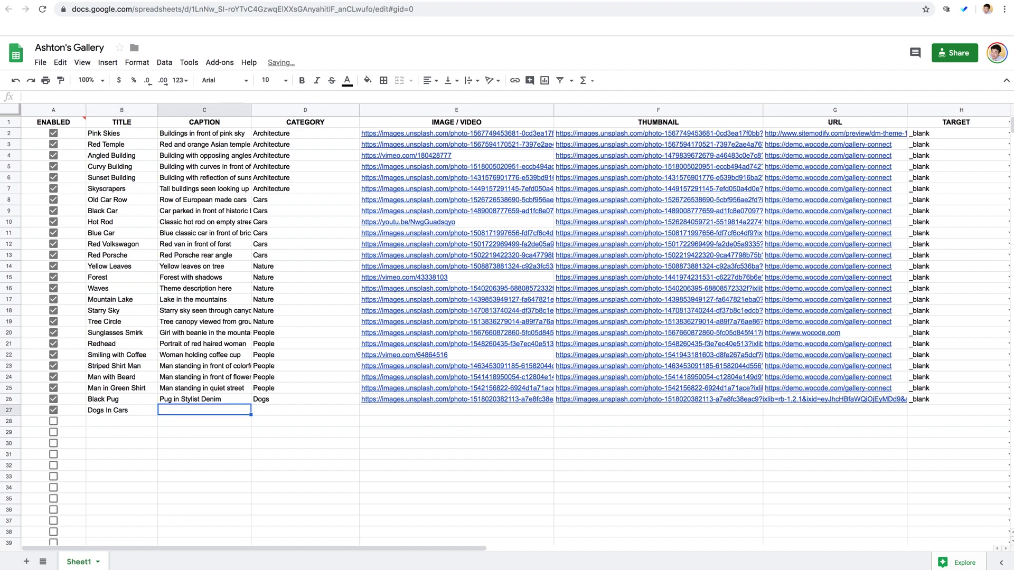
type("Video of Dogs ")
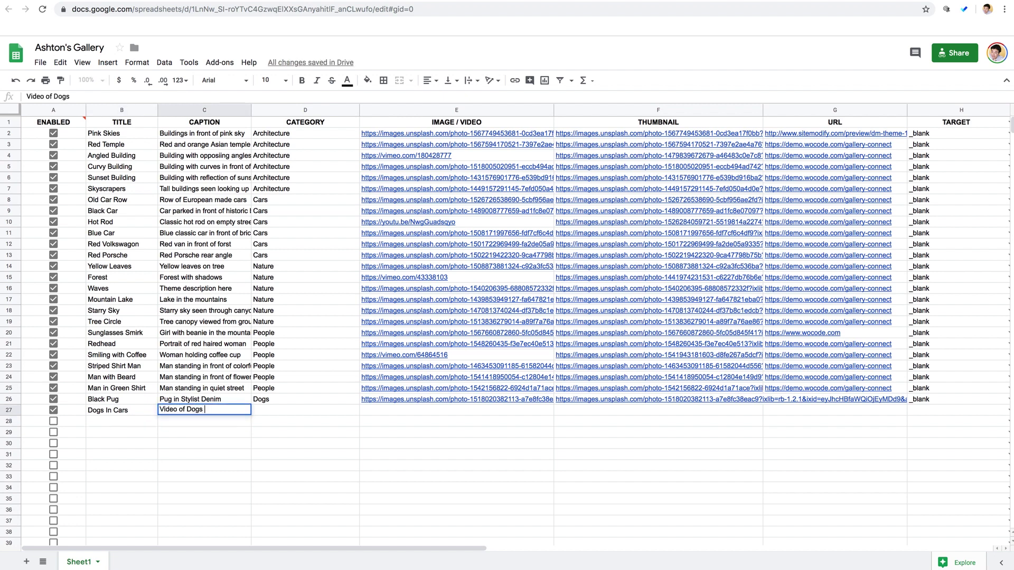
type("Riding In Cars")
key("Tab")
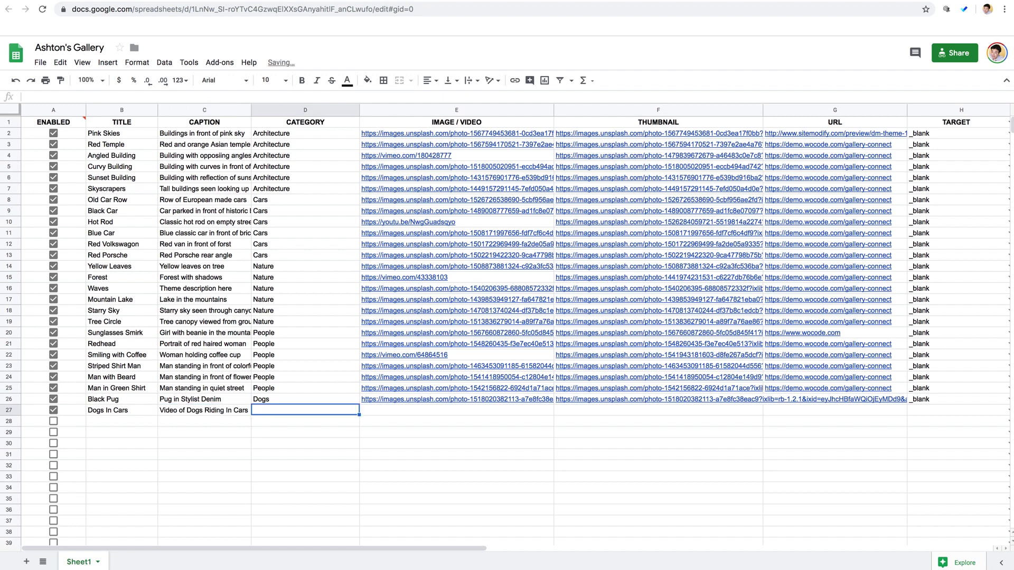
type("Dogs")
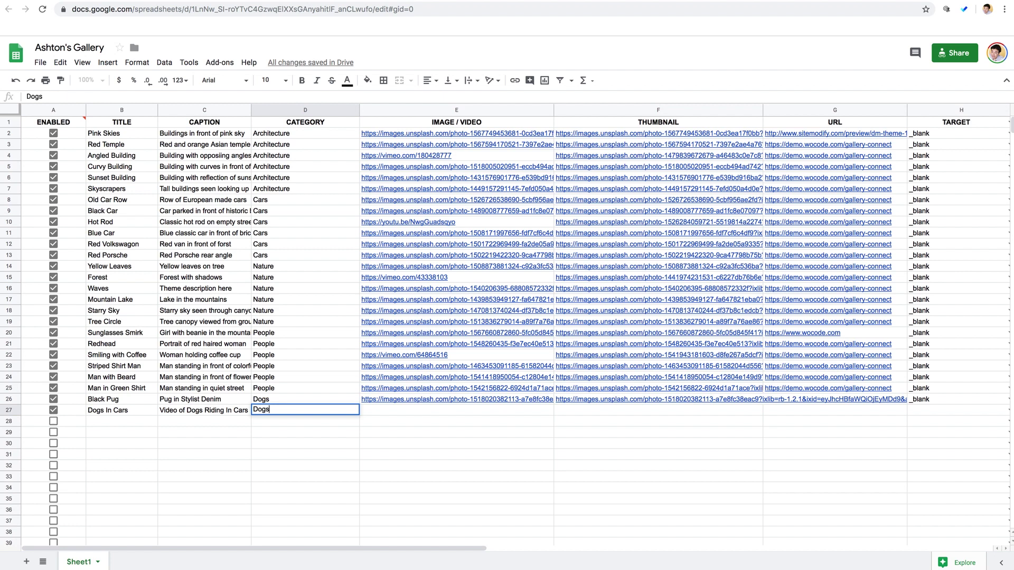
type(",Nature")
key("Tab")
key("ctrl+v")
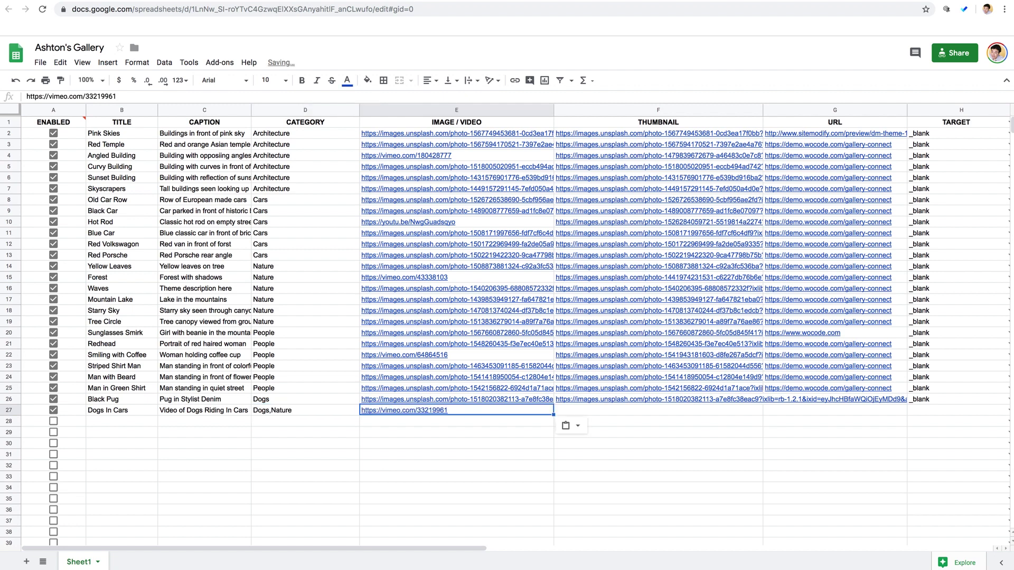
key("Tab")
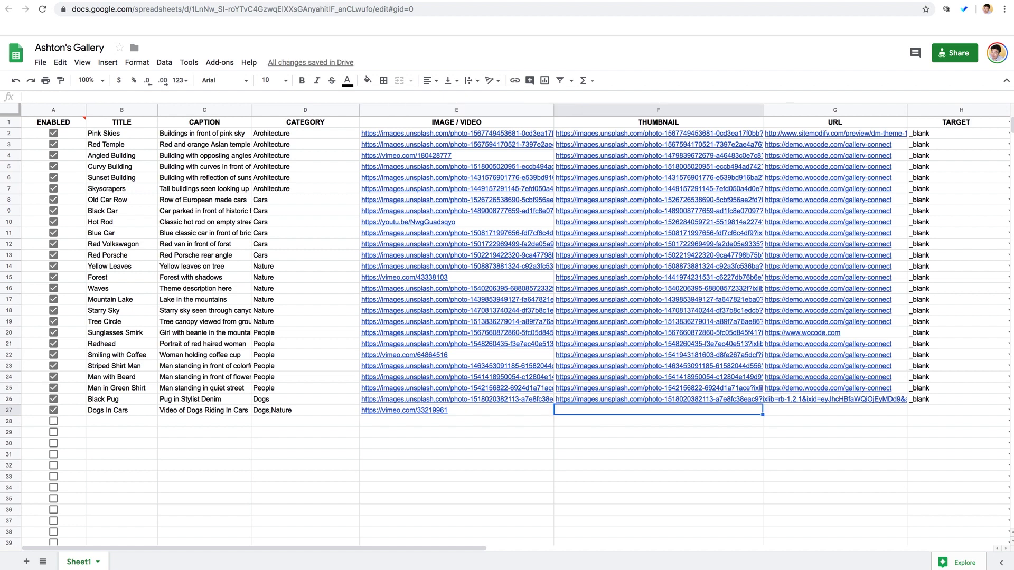
Copy the two-dogs Unsplash photo address and paste it as row 27's thumbnail.
left_click(418, 1)
left_click(169, 14)
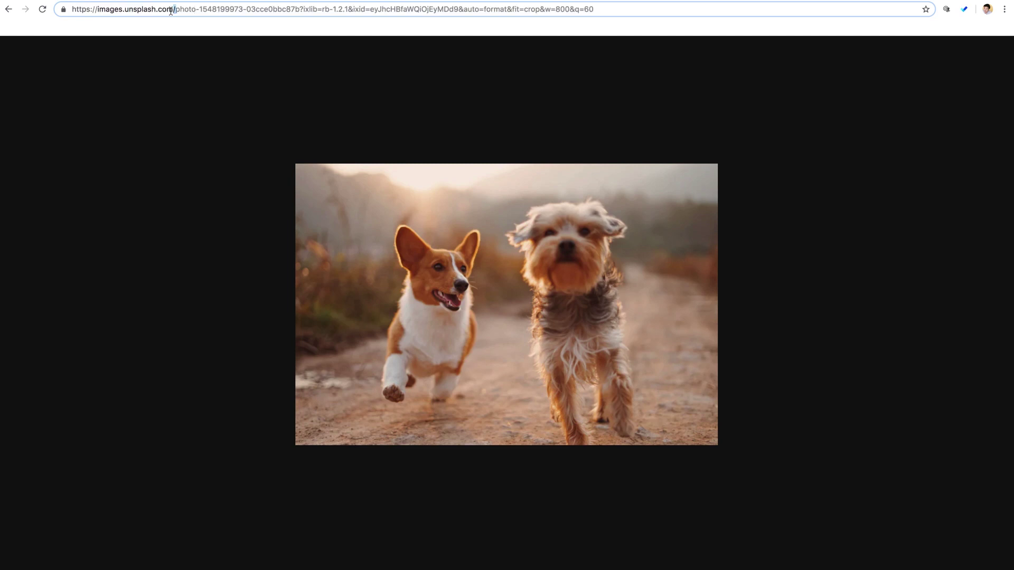
key("super+a")
key("super+c")
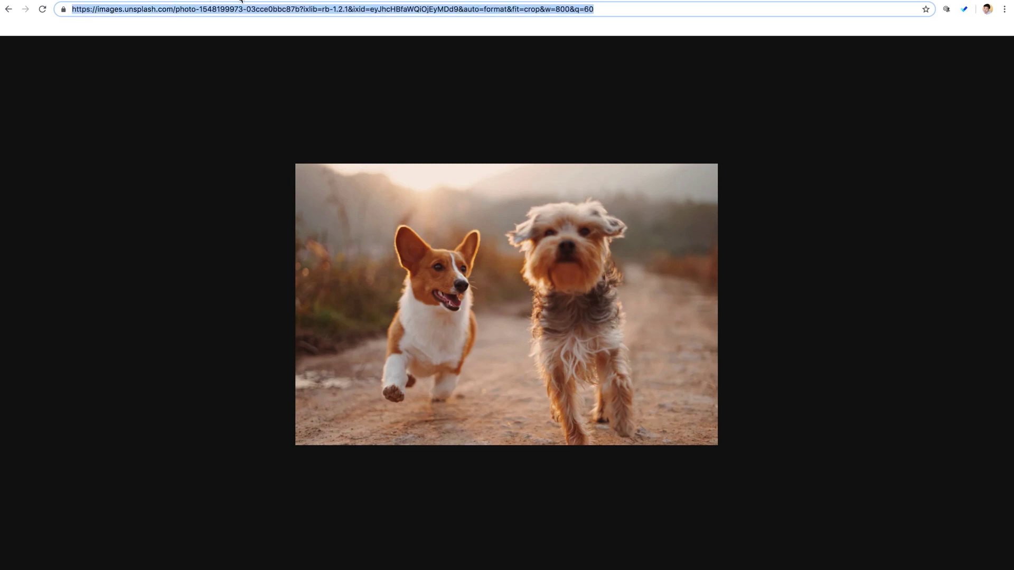
left_click(213, 1)
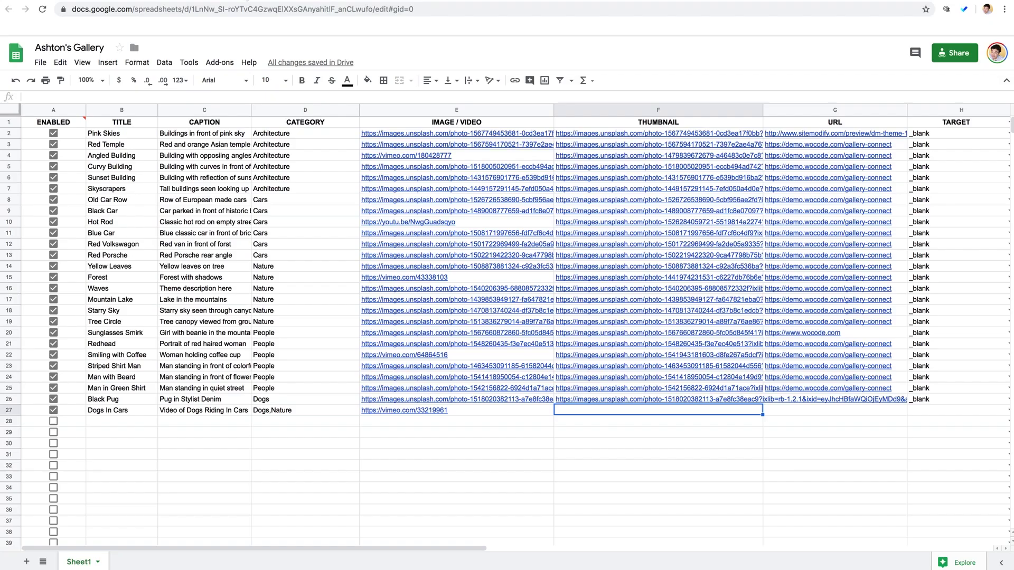
left_click(634, 420)
left_click(633, 412)
key("super+v")
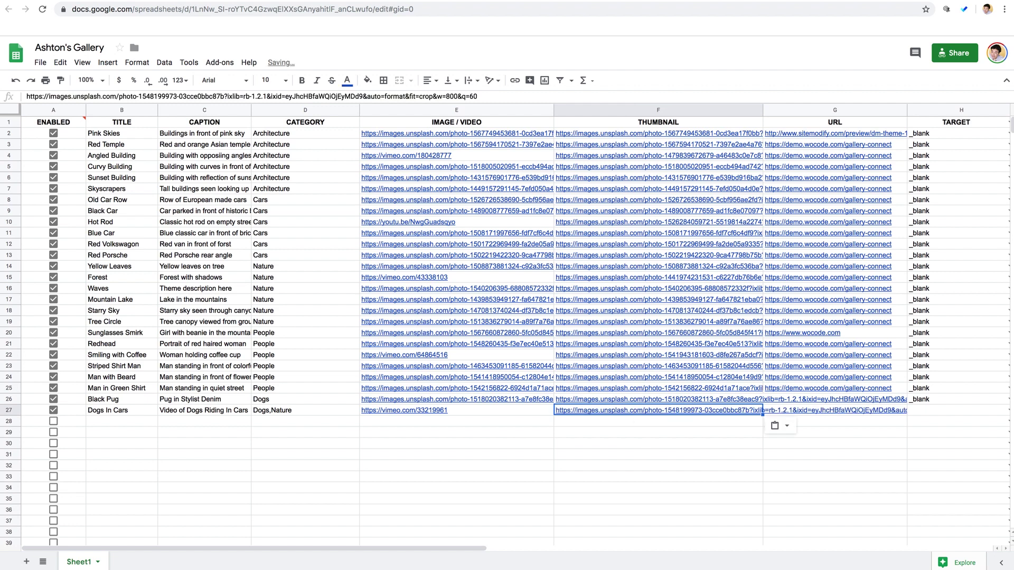
key("Down")
Set row 27's target to _blank.
scroll(786, 440, "right", 2)
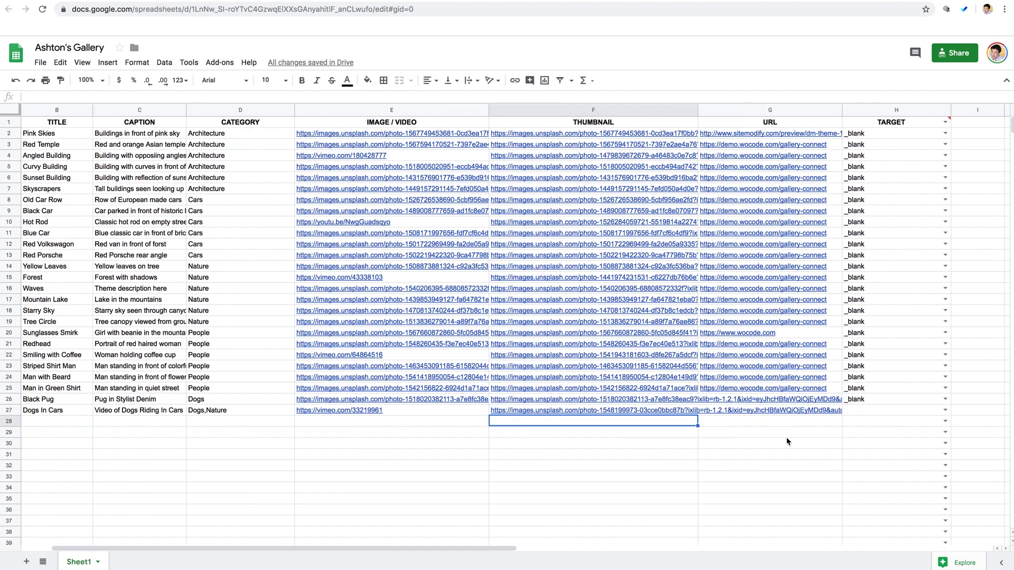
left_click(945, 411)
left_click(874, 437)
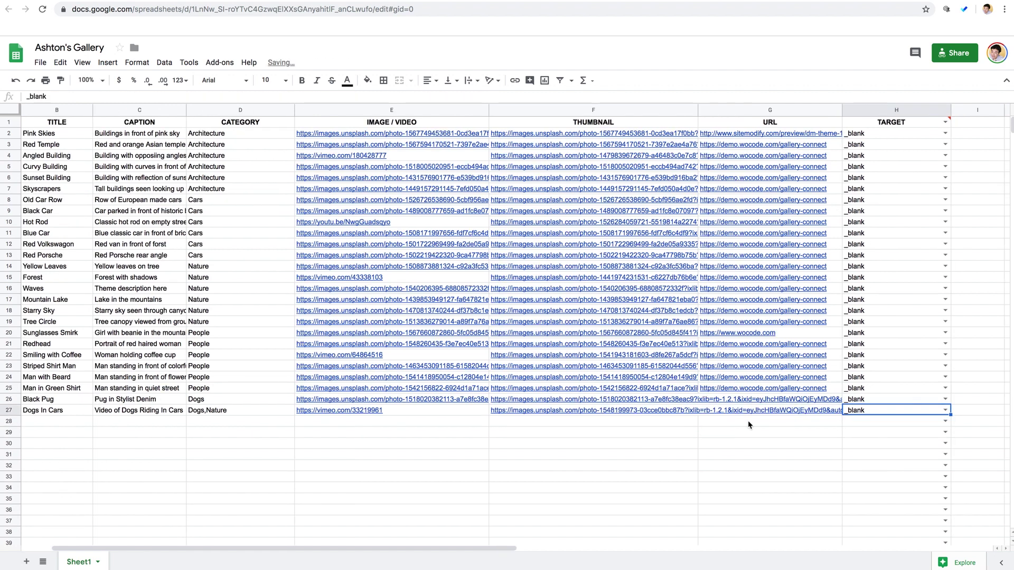
left_click(748, 426)
scroll(754, 424, "left", 2)
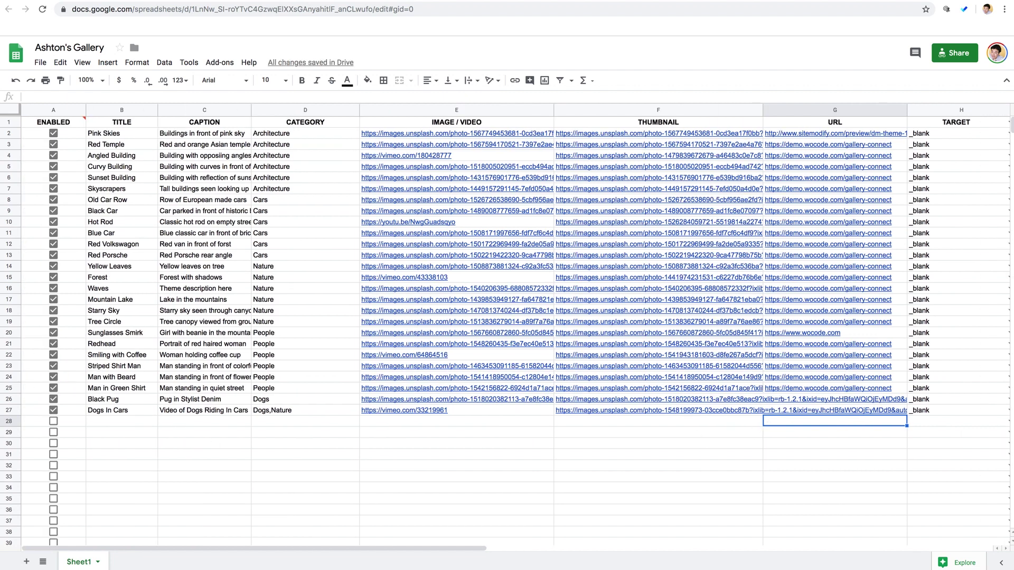
Select the chow chow photo's web address and enable row 28.
left_click(111, 423)
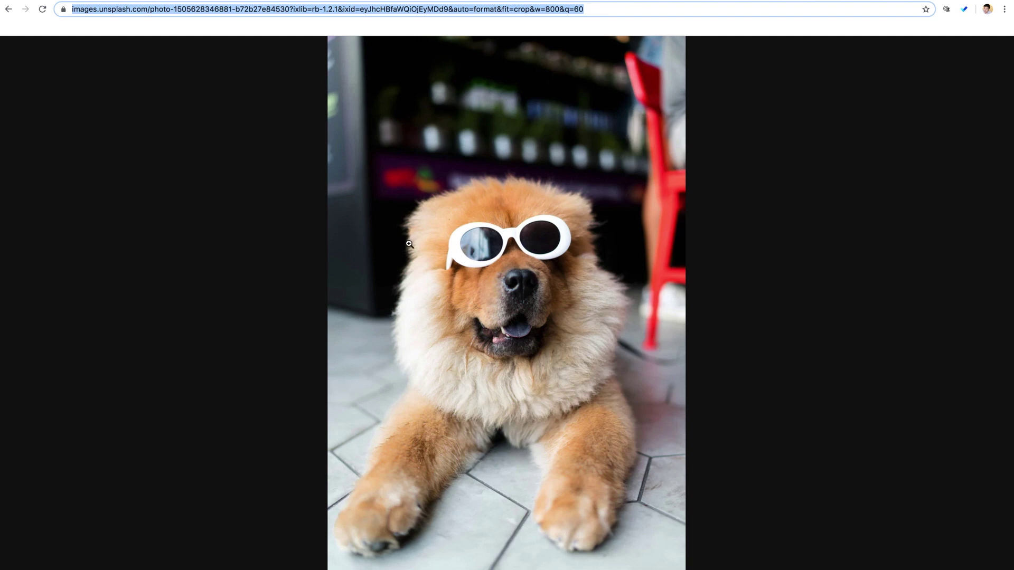
left_click(250, 9, "shift")
key("super+a")
key("super+c")
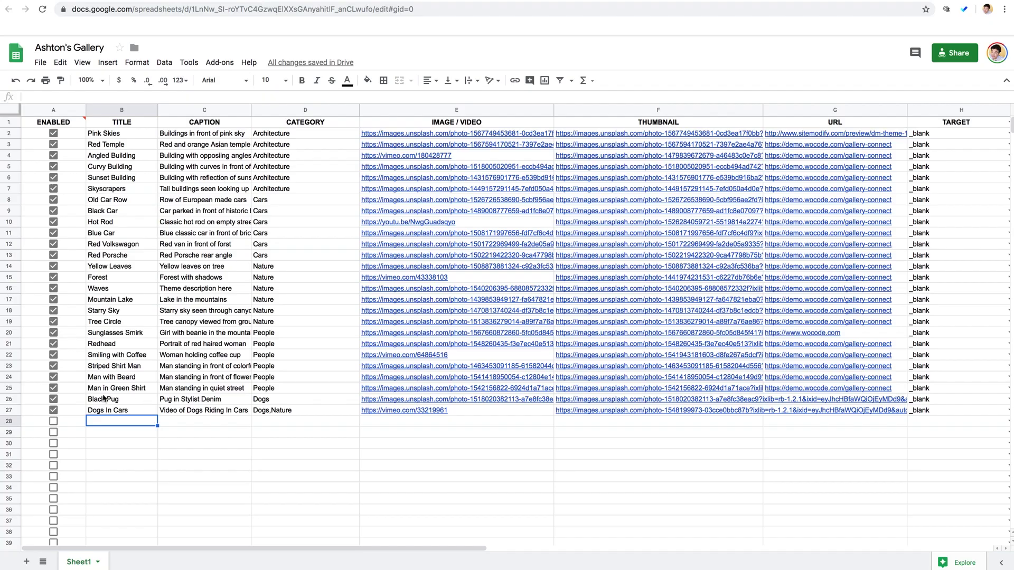
left_click(54, 421)
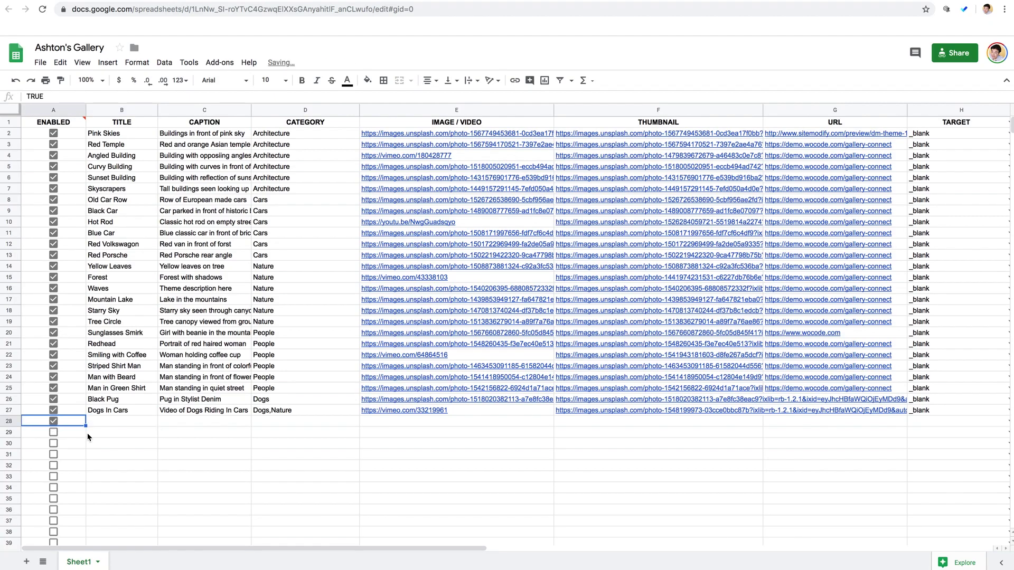
Enter title 'Cool Chow', caption 'Chow Chow In Fab Glasses' and categories Dogs,Nature in row 28.
left_click(108, 421)
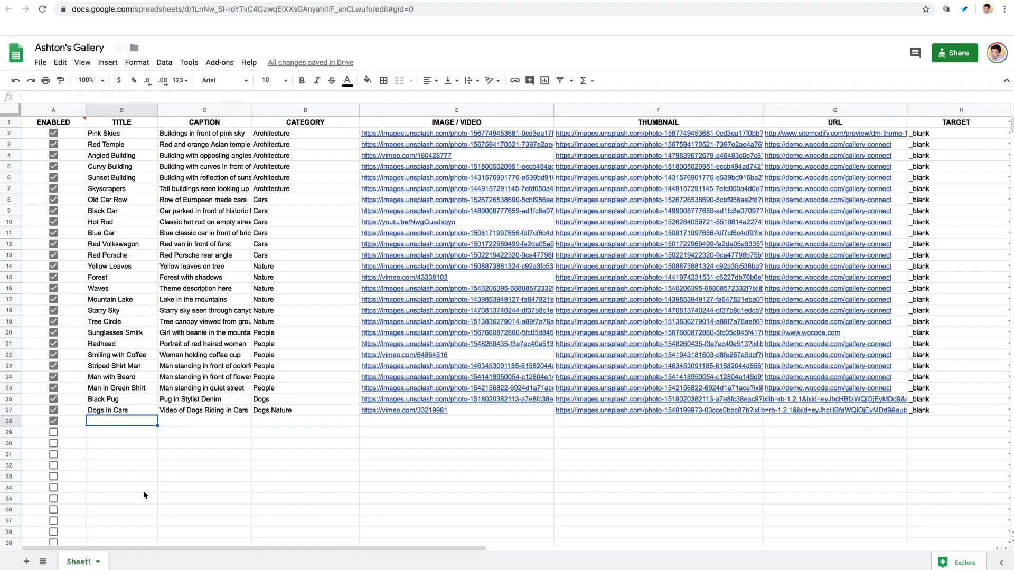
type("Cool Chow")
key("Tab")
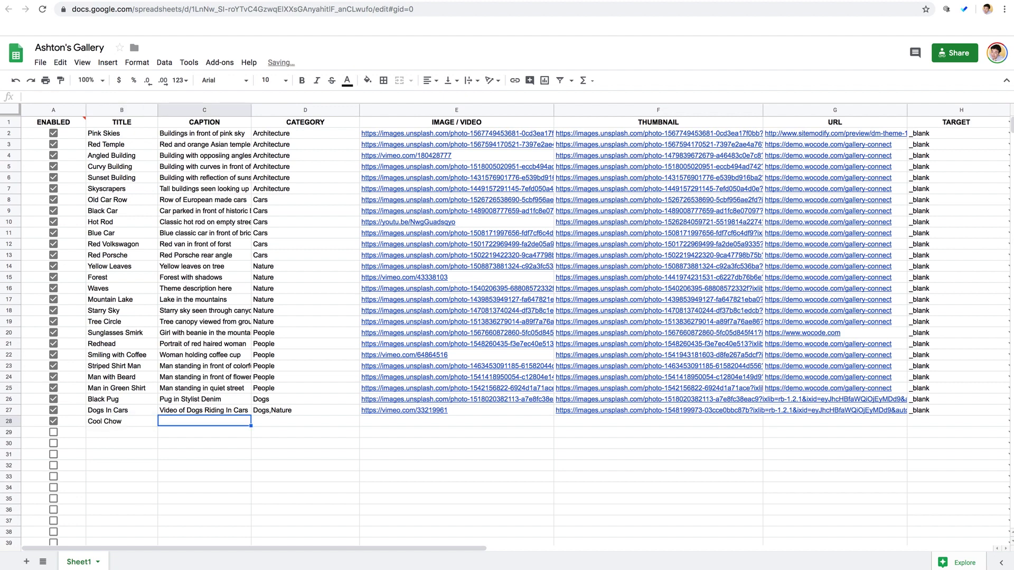
type("Chow Chow")
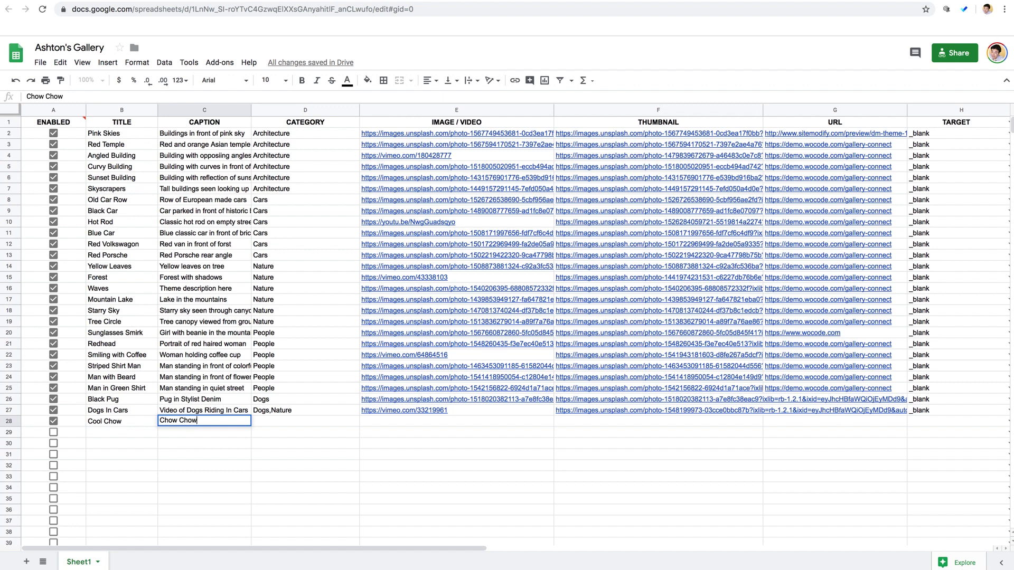
type(" In Fab Glasses")
key("Tab")
type("Dogs,Nat")
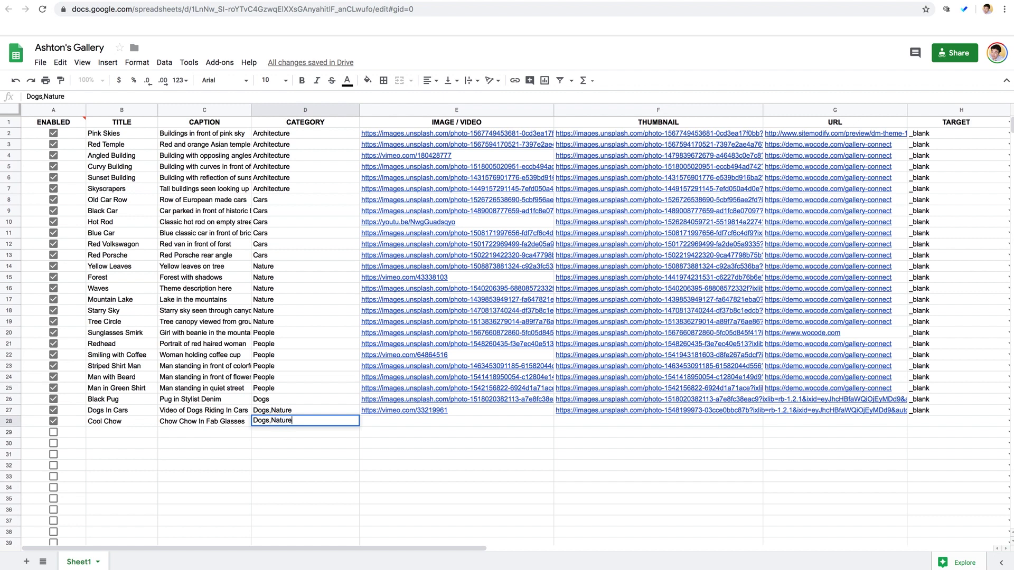
key("Tab")
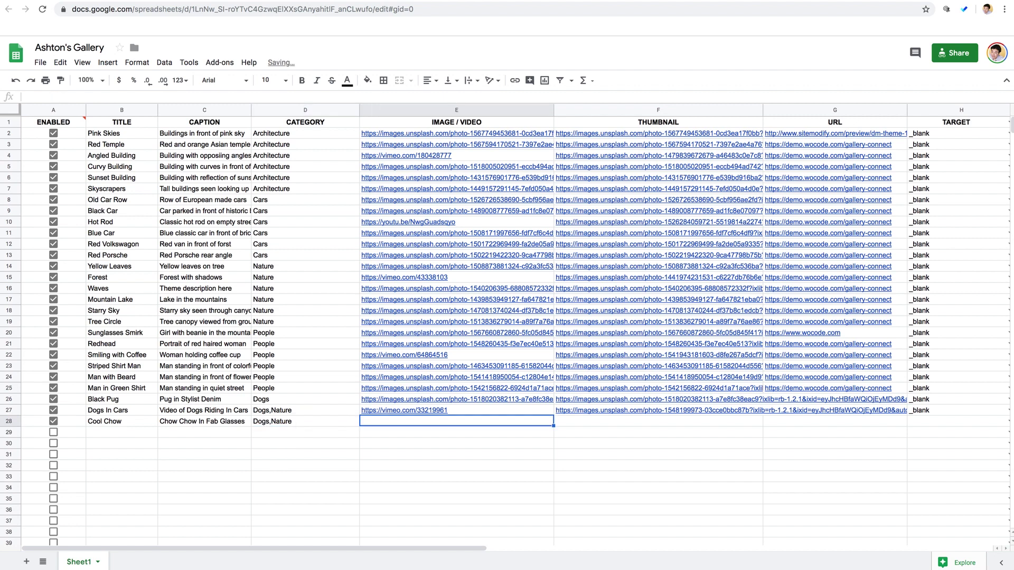
Paste the chow chow photo link as row 28's image and thumbnail.
key("super+v")
key("Tab")
key("super+v")
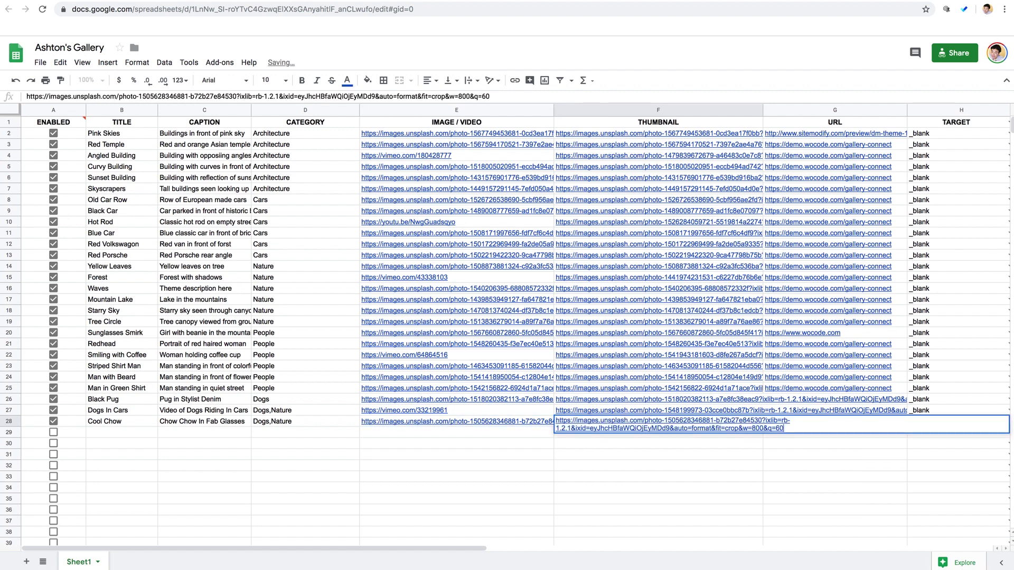
key("Return")
Set the Cool Chow row's target to _blank.
scroll(933, 452, "right", 2)
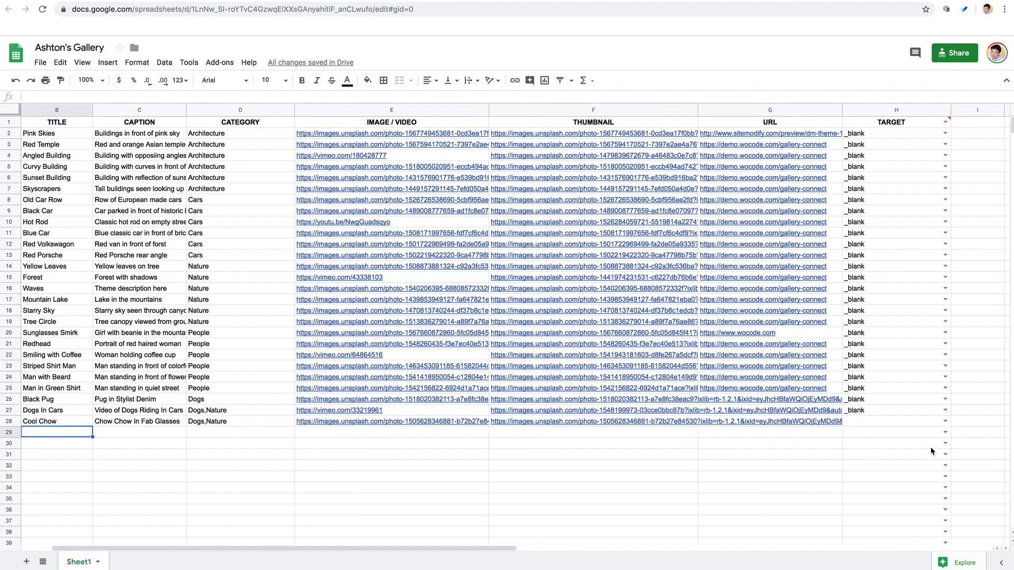
left_click(945, 421)
left_click(859, 447)
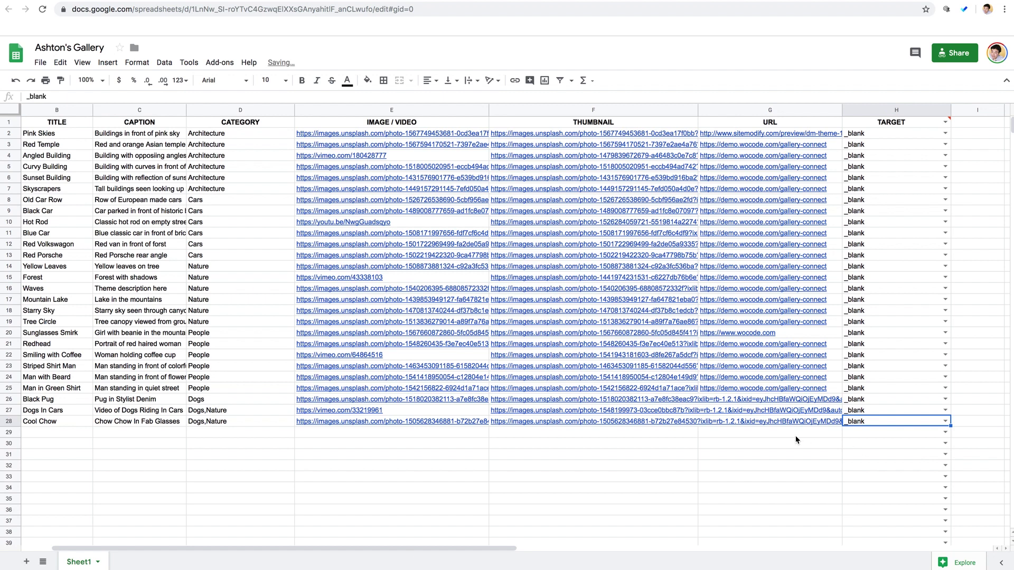
left_click(783, 434)
scroll(890, 454, "left", 2)
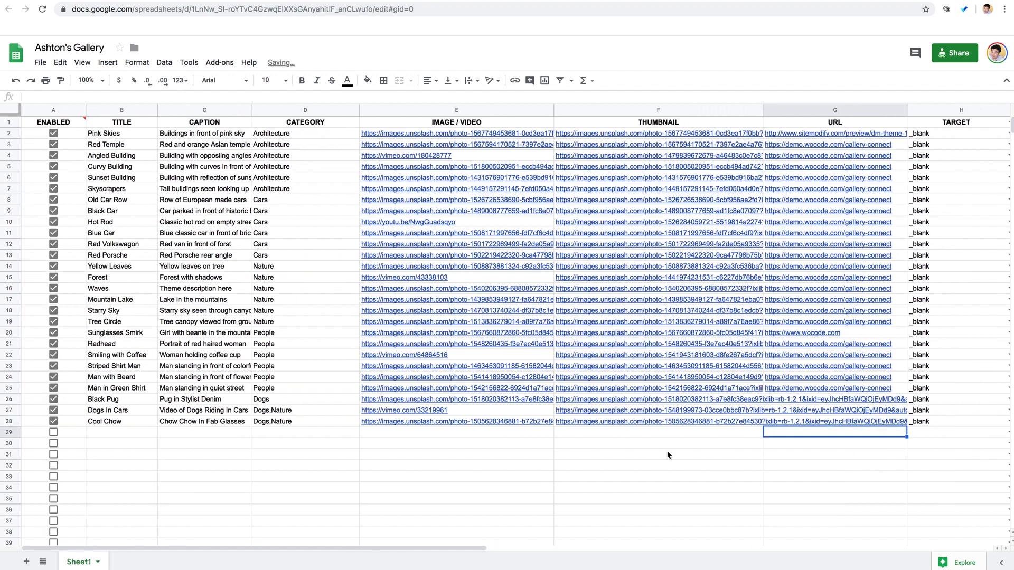
Reload the site editor to pick up the sheet changes and open Preview.
left_click(106, 435)
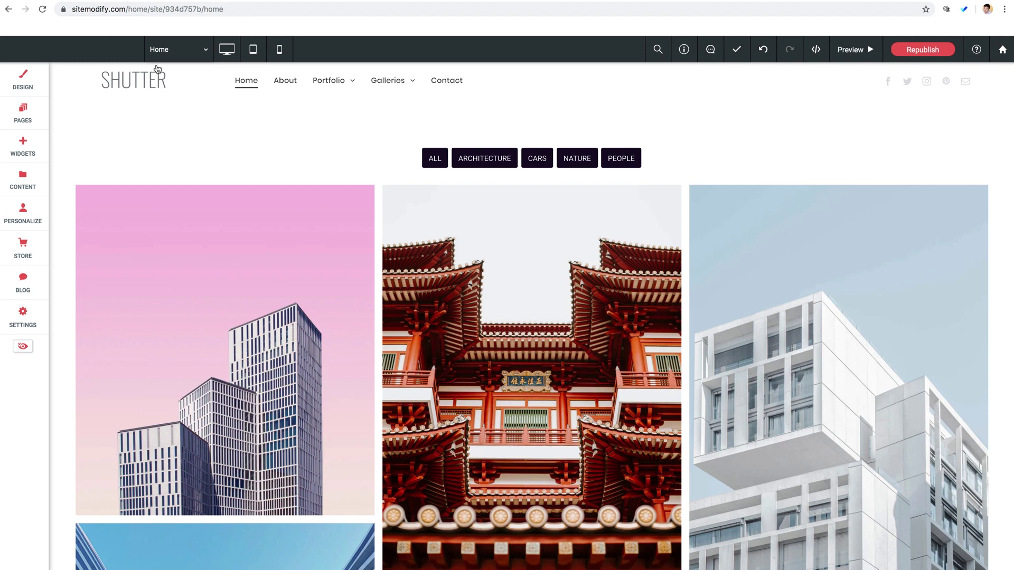
key("super+r")
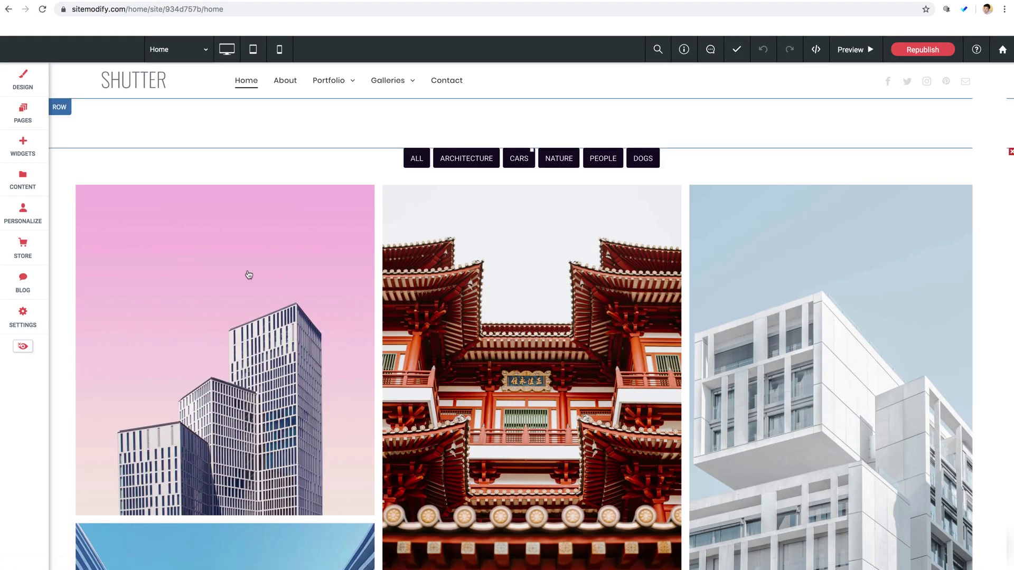
left_click(851, 50)
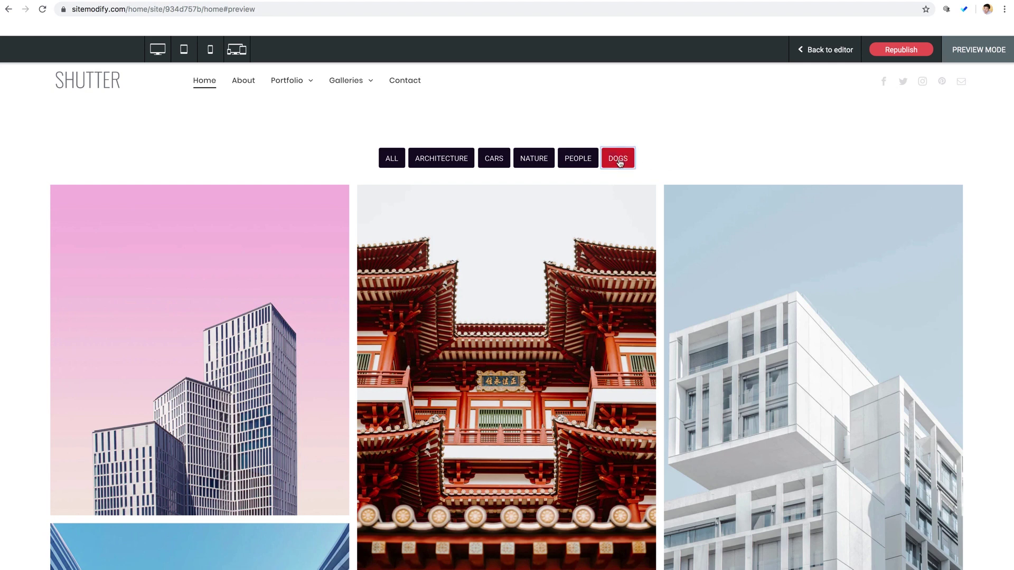
Filter the gallery to DOGS, play the Dogs In Cars video, then close it.
left_click(619, 159)
scroll(760, 243, "down", 3)
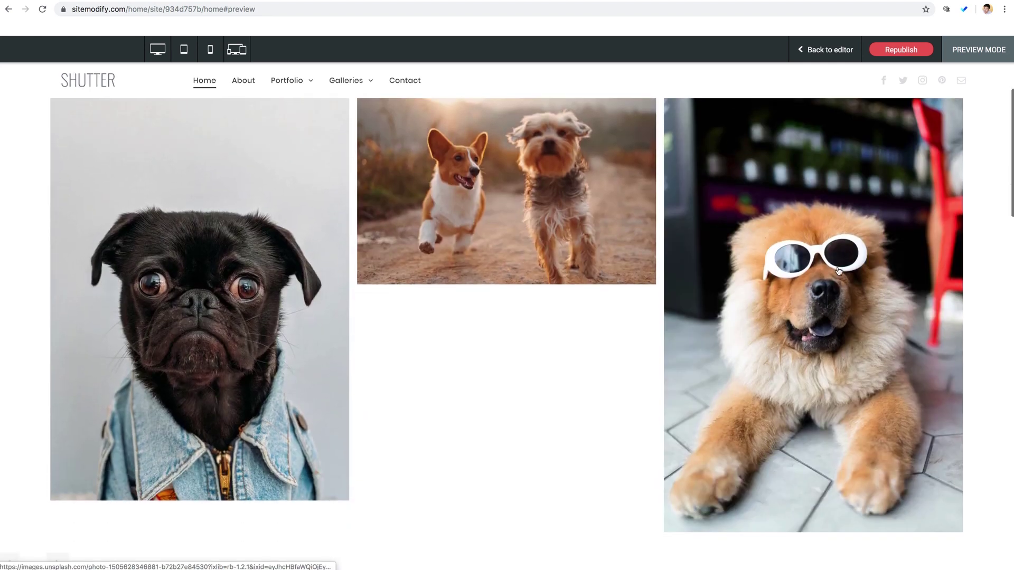
scroll(839, 269, "up", 1)
scroll(385, 272, "up", 1)
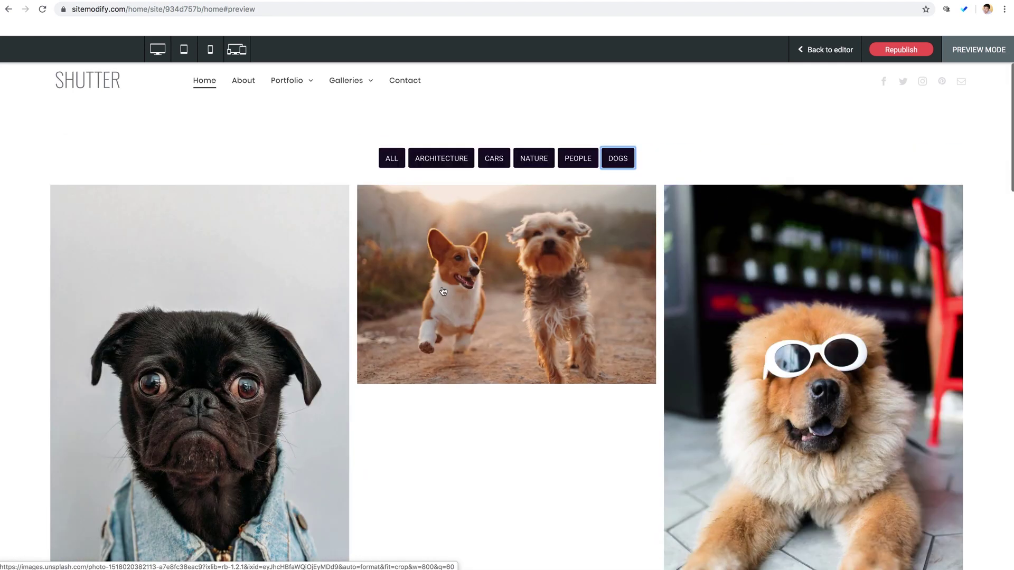
left_click(517, 272)
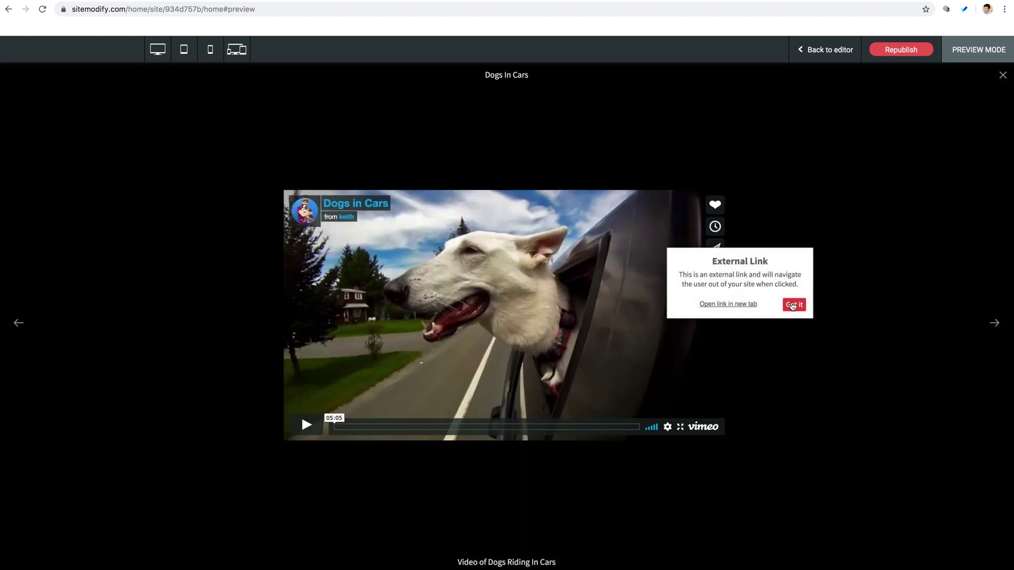
left_click(792, 306)
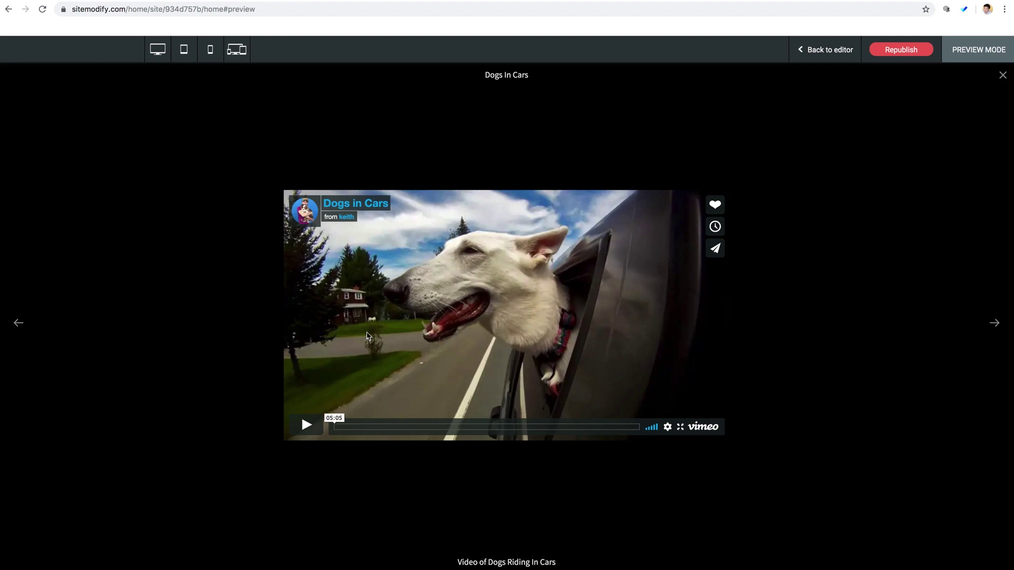
left_click(1002, 76)
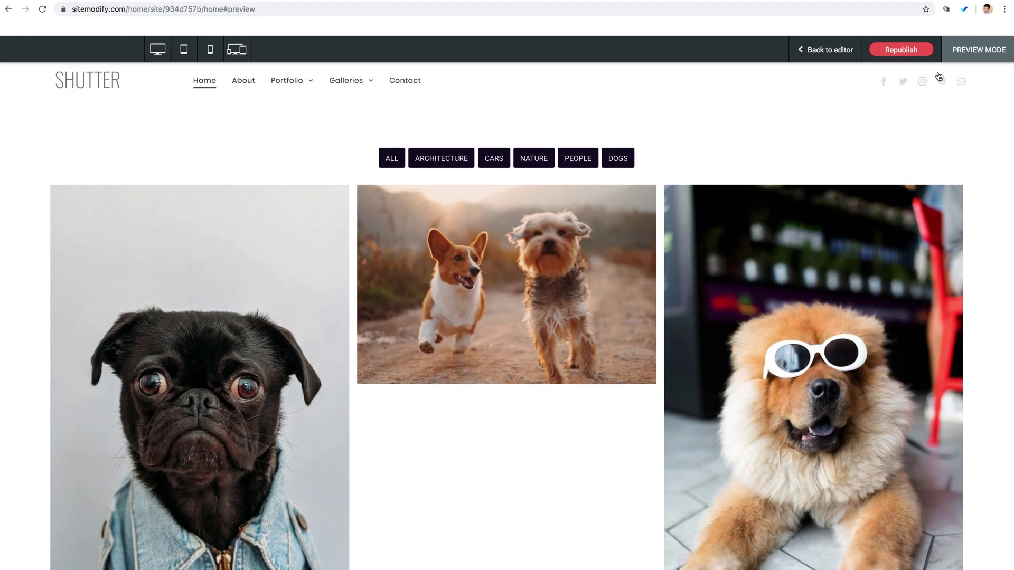
Show ALL gallery categories again and return from preview to the editor.
left_click(393, 158)
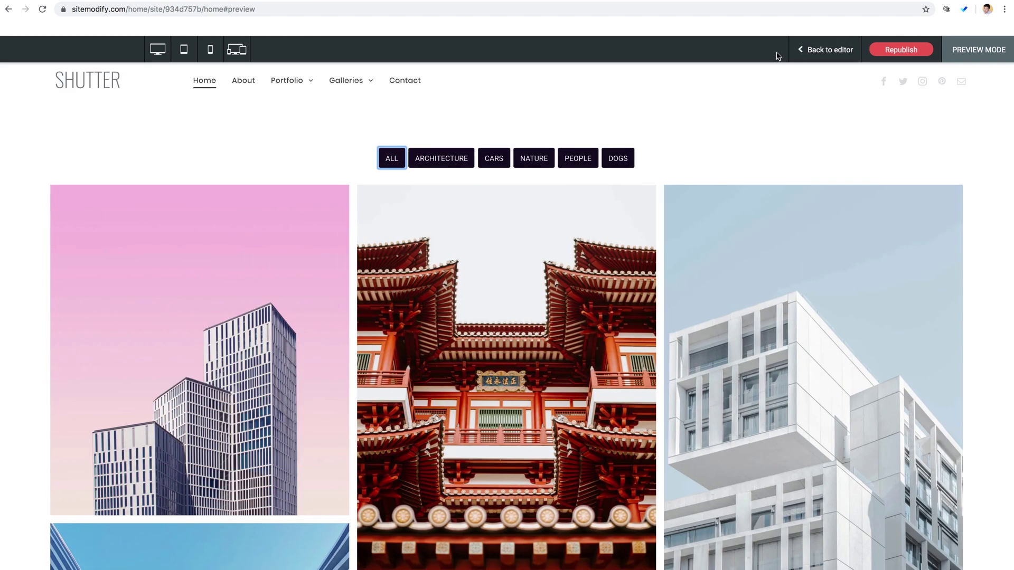
left_click(830, 50)
scroll(245, 247, "down", 5)
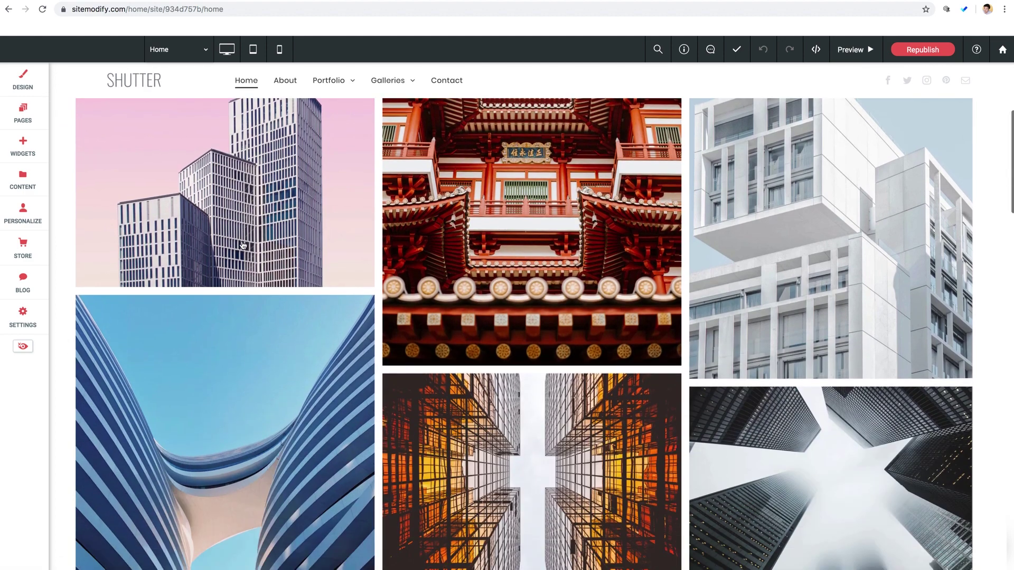
scroll(240, 242, "up", 5)
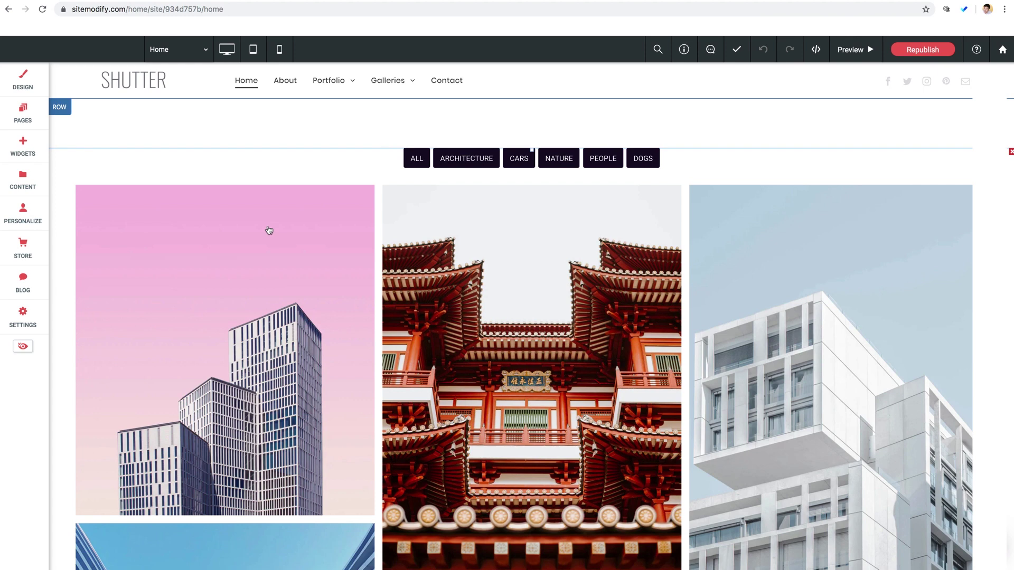
Open and close the gallery's settings, then scroll down to the pagination and back.
left_click(444, 241)
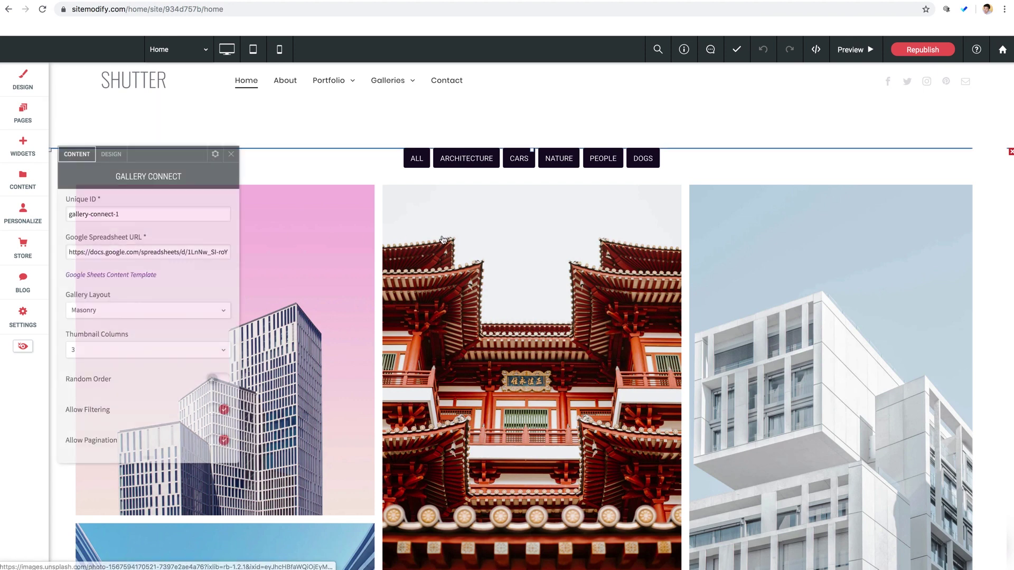
left_click(231, 154)
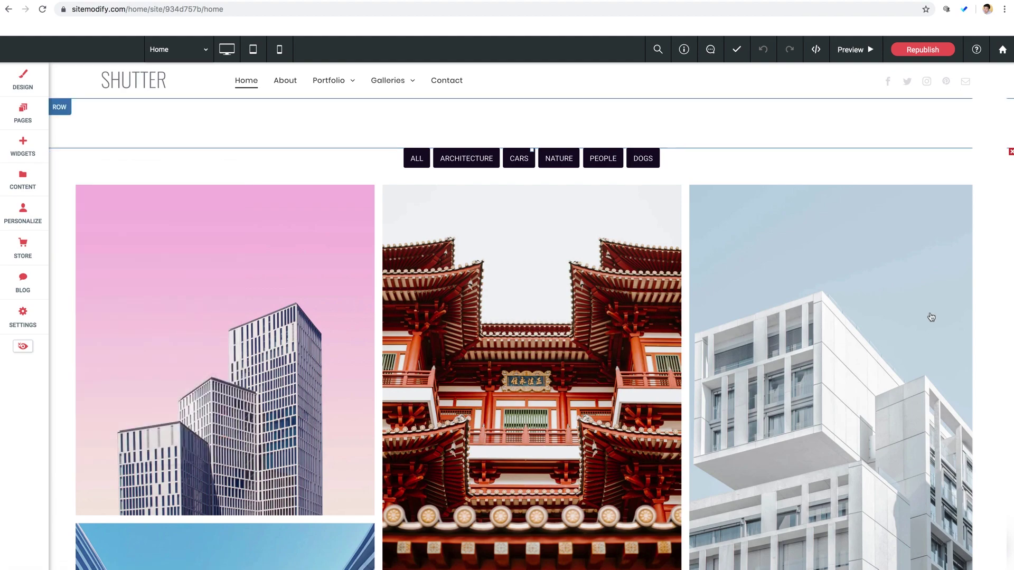
scroll(927, 316, "down", 12)
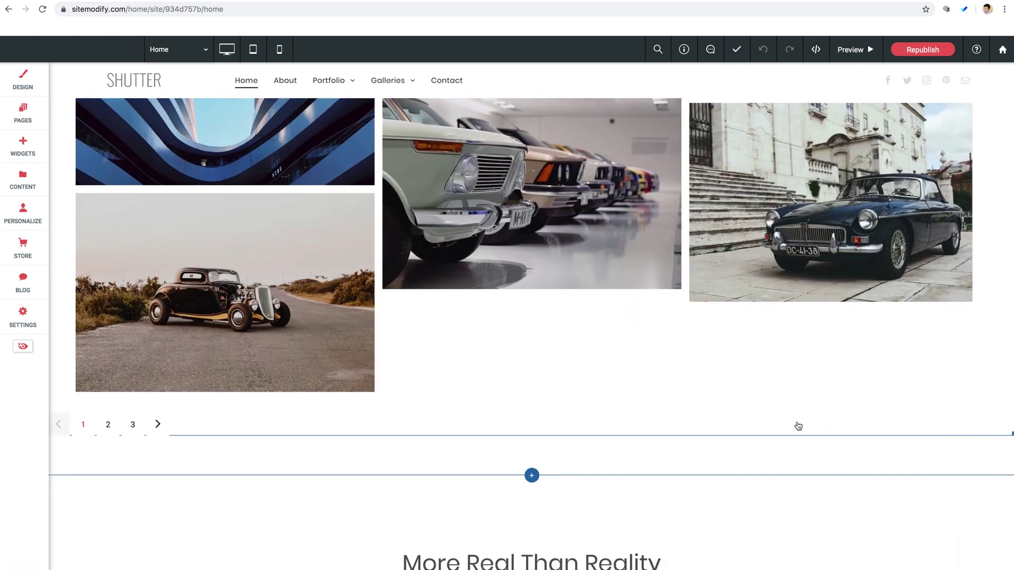
scroll(762, 420, "up", 10)
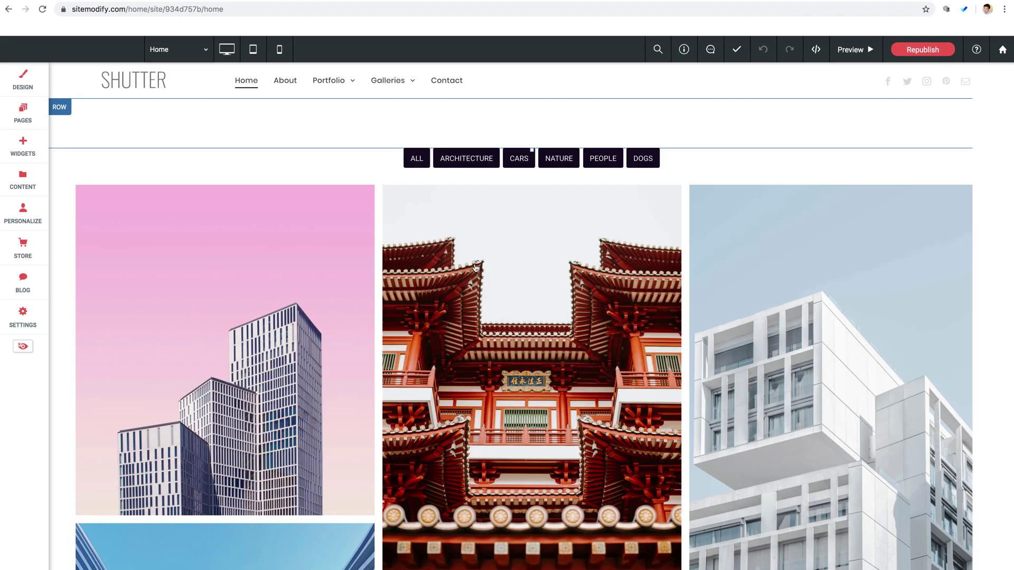
Open Gallery Connect settings over the gallery and keep its layout on Masonry.
left_click(475, 268)
left_click_drag(134, 181, 421, 196)
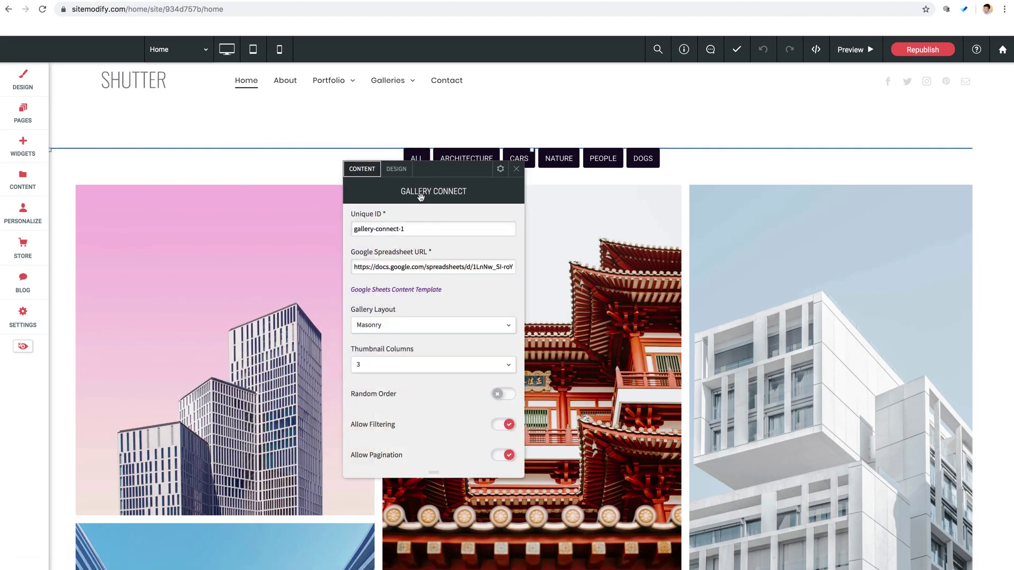
scroll(455, 292, "down", 1)
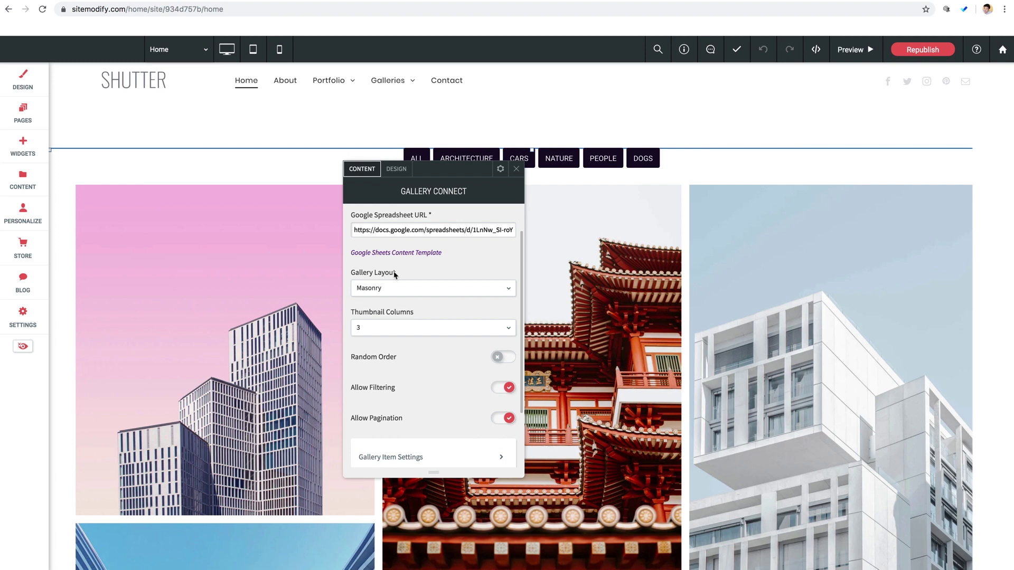
left_click(397, 289)
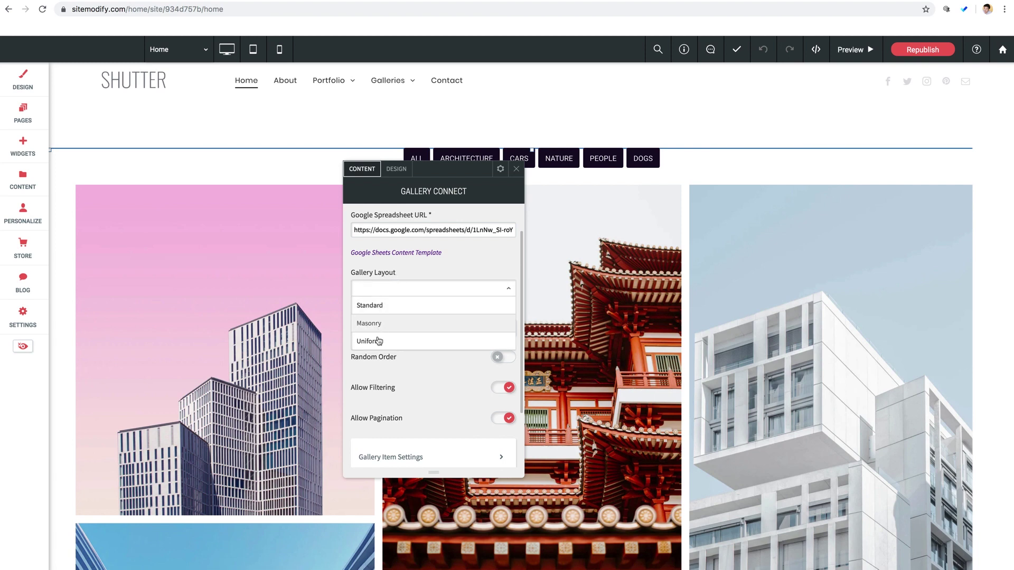
left_click(379, 328)
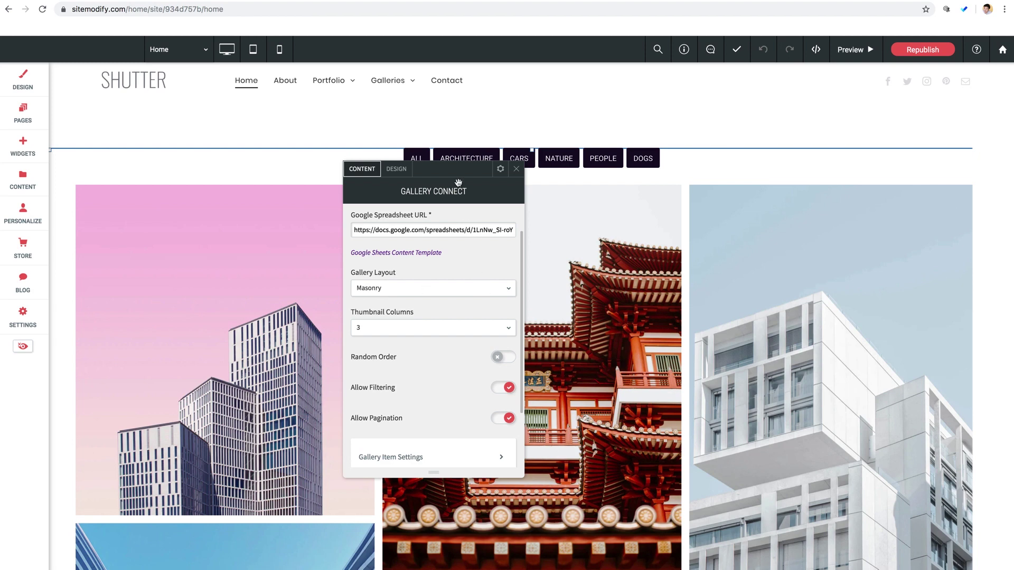
Move the settings panel aside and scroll through the gallery to inspect it.
left_click_drag(455, 170, 221, 170)
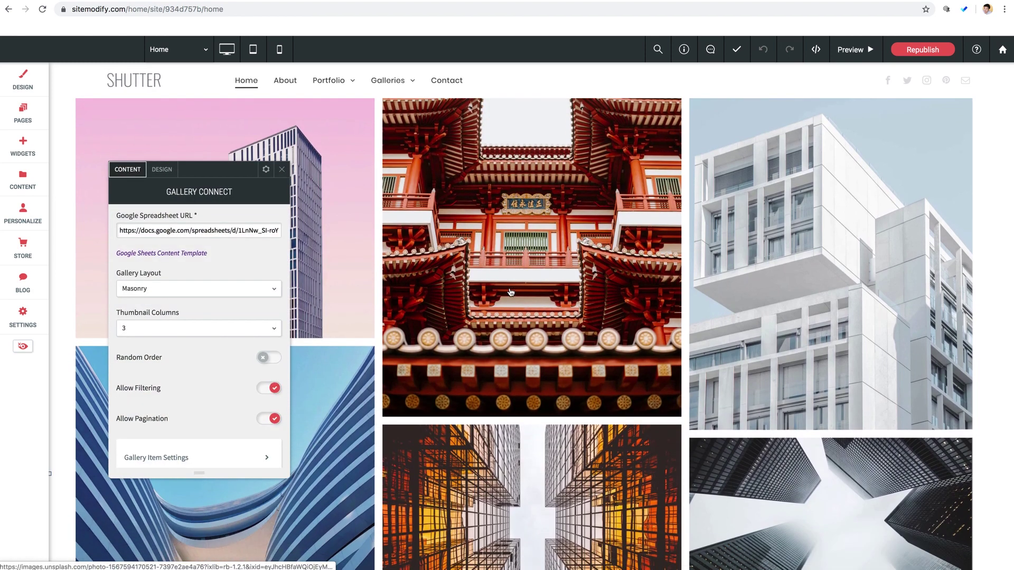
scroll(510, 292, "down", 8)
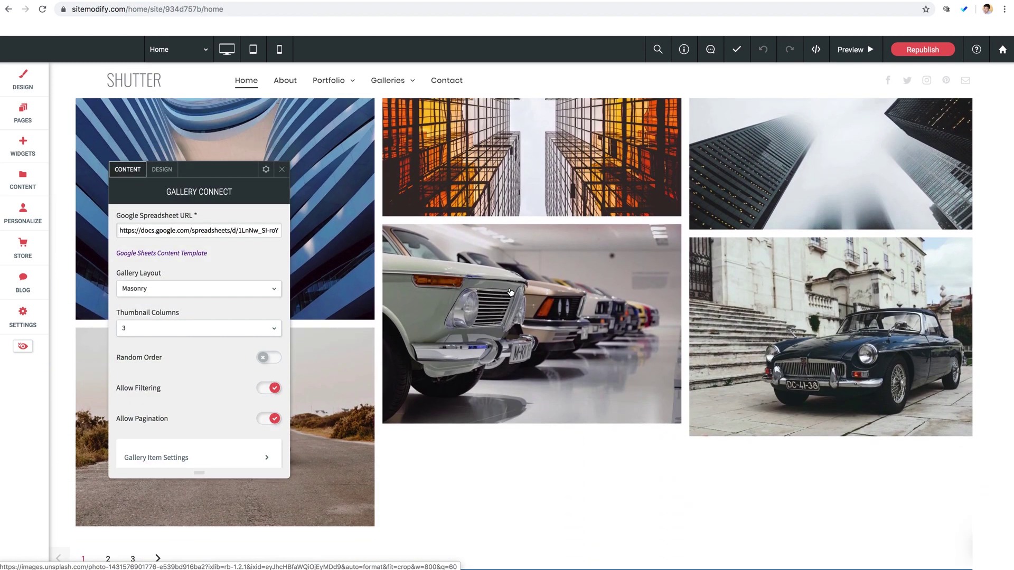
scroll(511, 292, "up", 5)
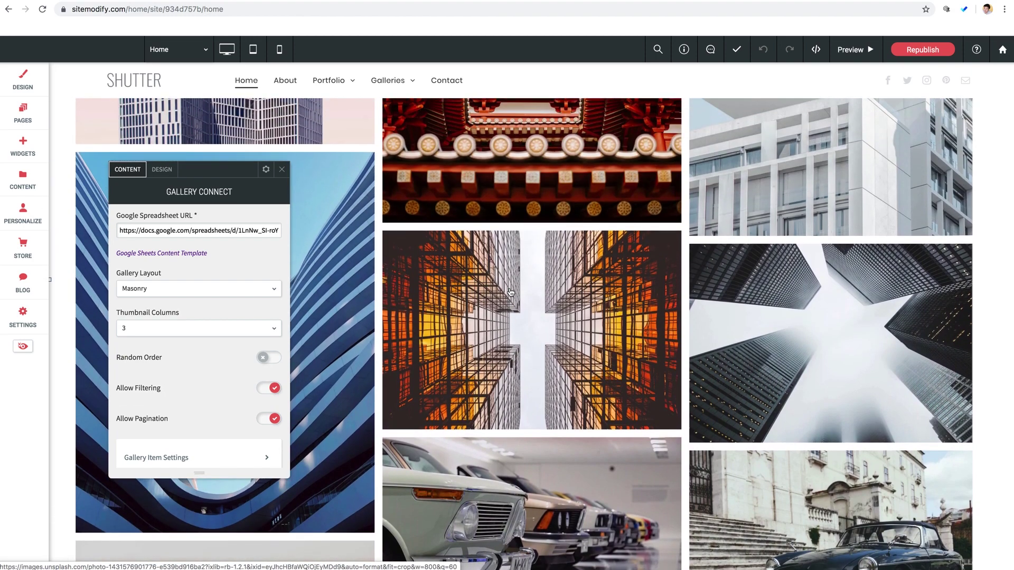
scroll(510, 292, "up", 4)
scroll(510, 292, "down", 2)
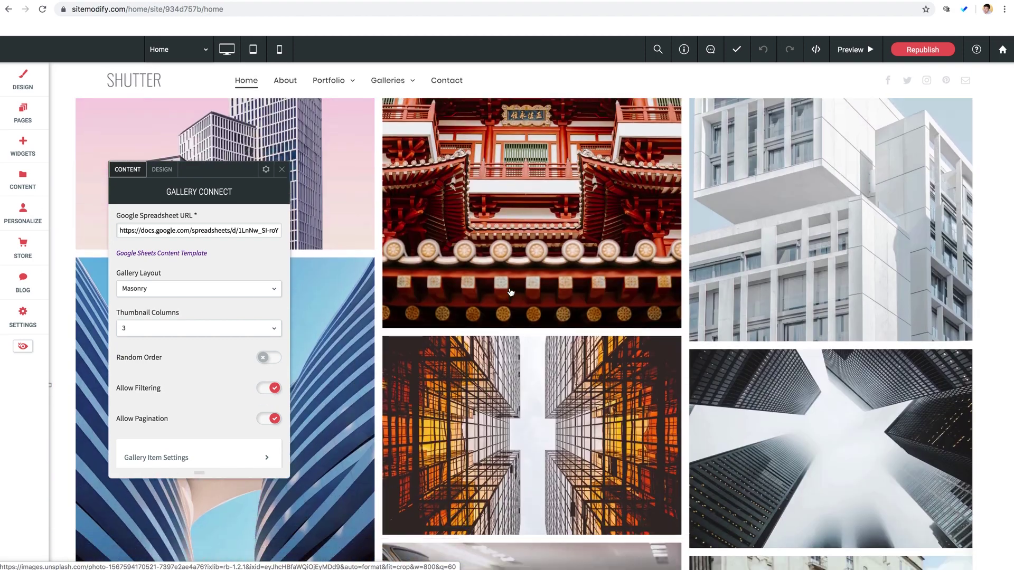
scroll(510, 292, "down", 5)
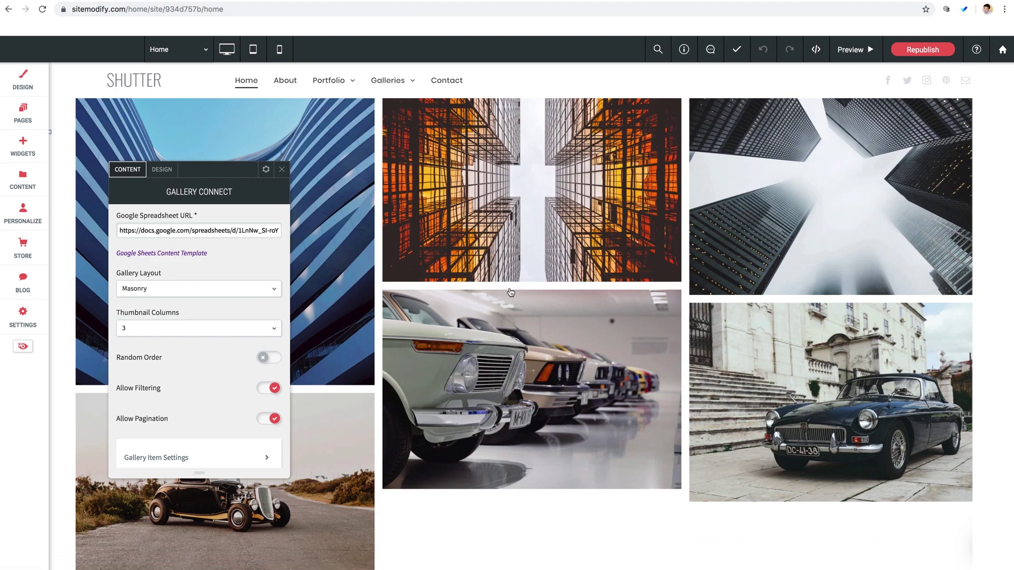
scroll(640, 347, "up", 6)
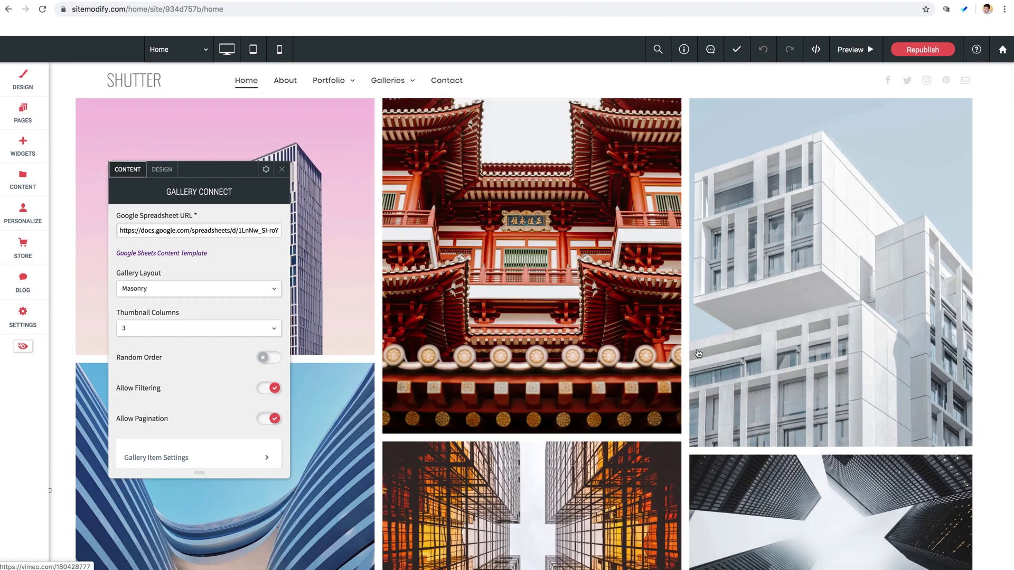
left_click(177, 290)
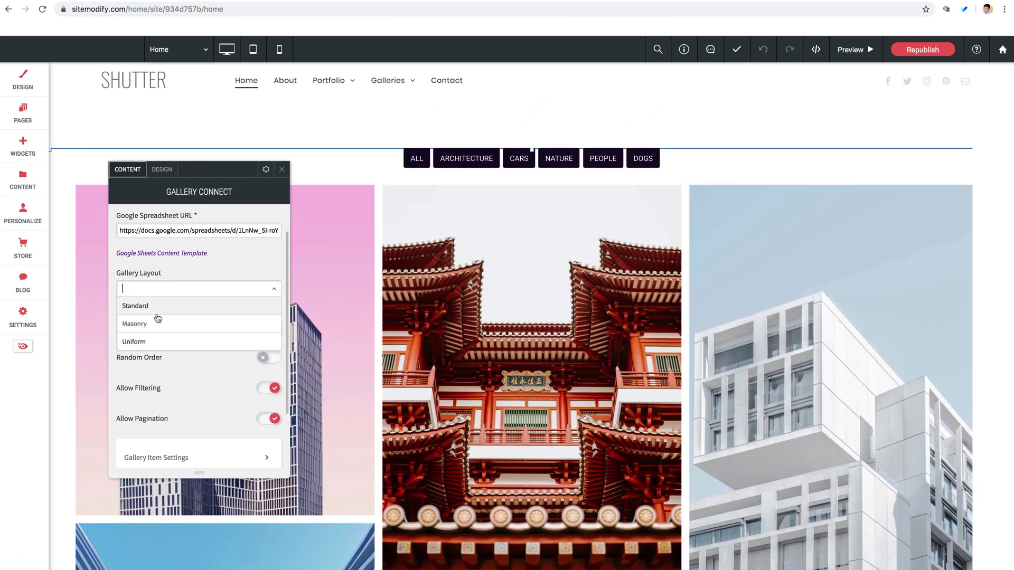
left_click(151, 311)
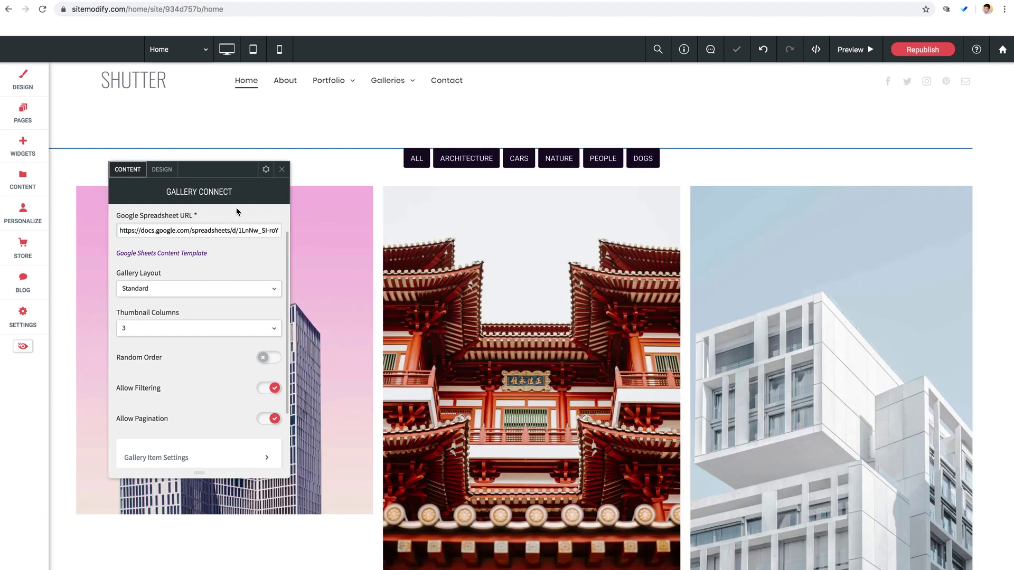
scroll(406, 289, "down", 1)
scroll(406, 289, "down", 7)
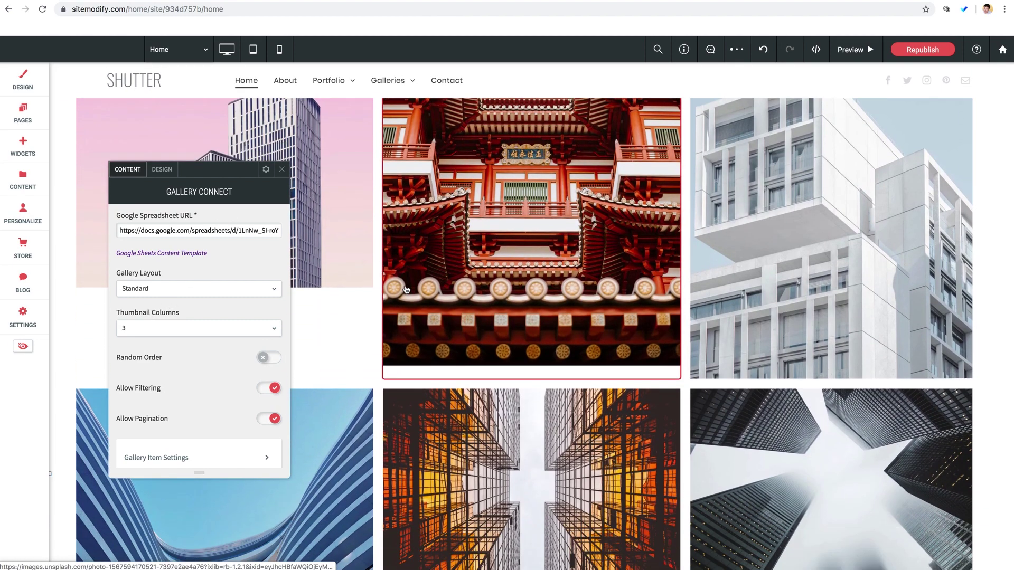
scroll(406, 289, "down", 4)
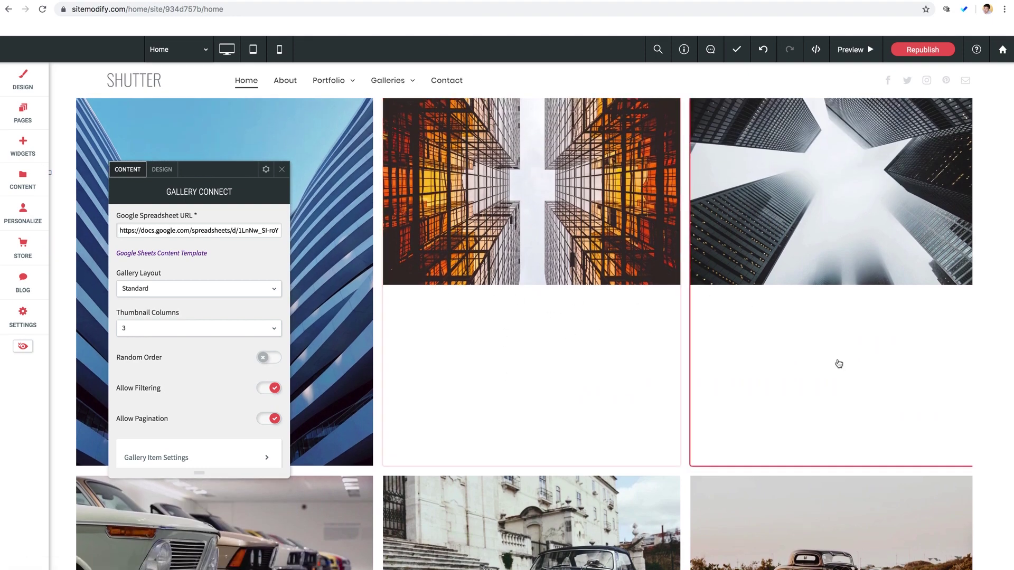
scroll(708, 376, "down", 7)
scroll(708, 377, "up", 10)
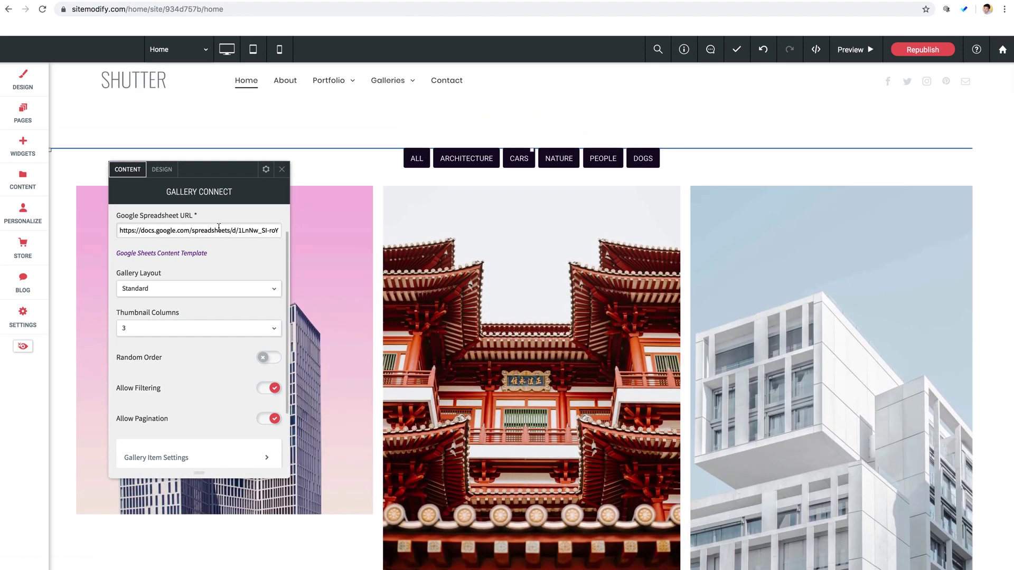
left_click_drag(214, 175, 315, 185)
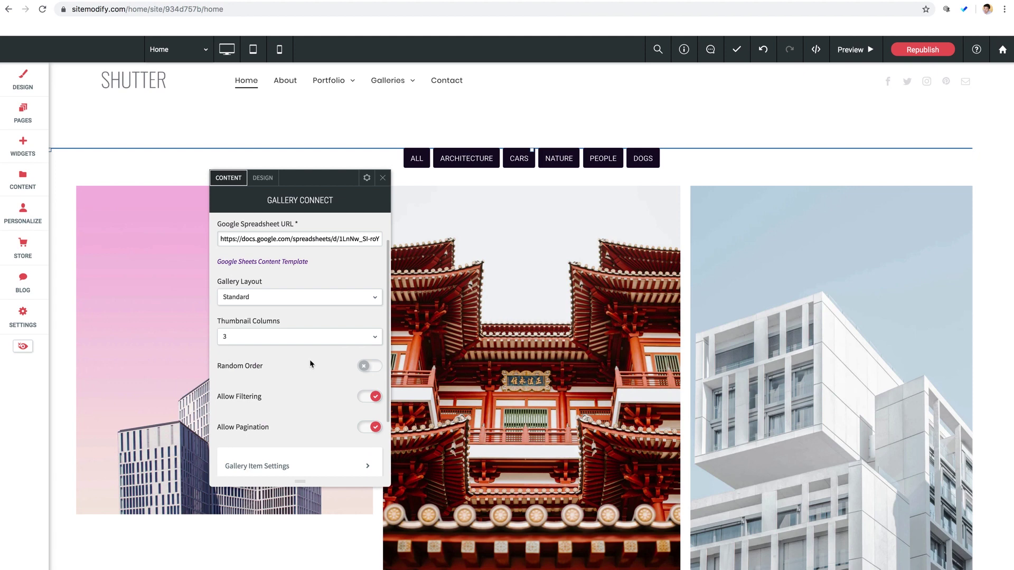
scroll(309, 363, "down", 3)
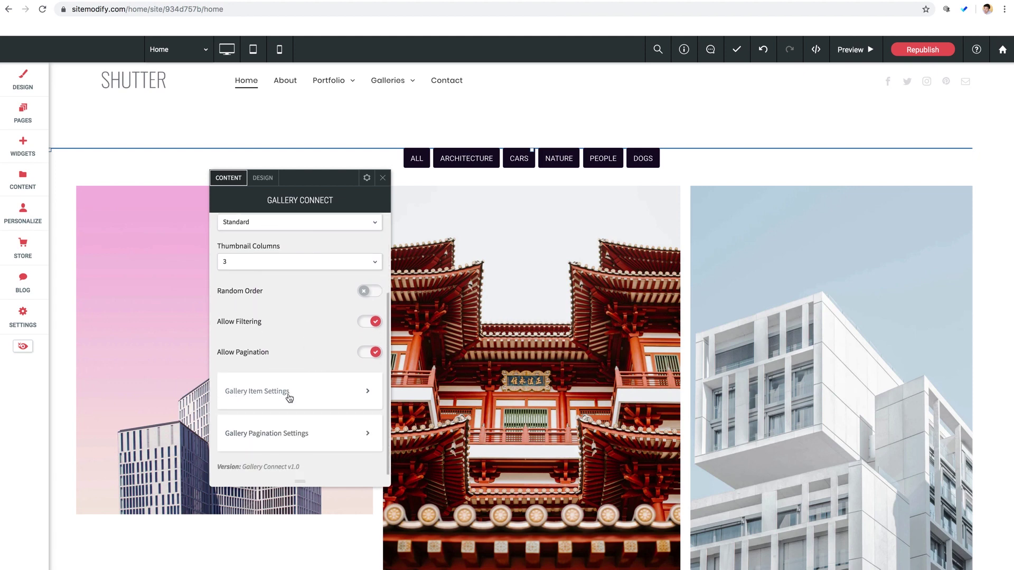
left_click(304, 398)
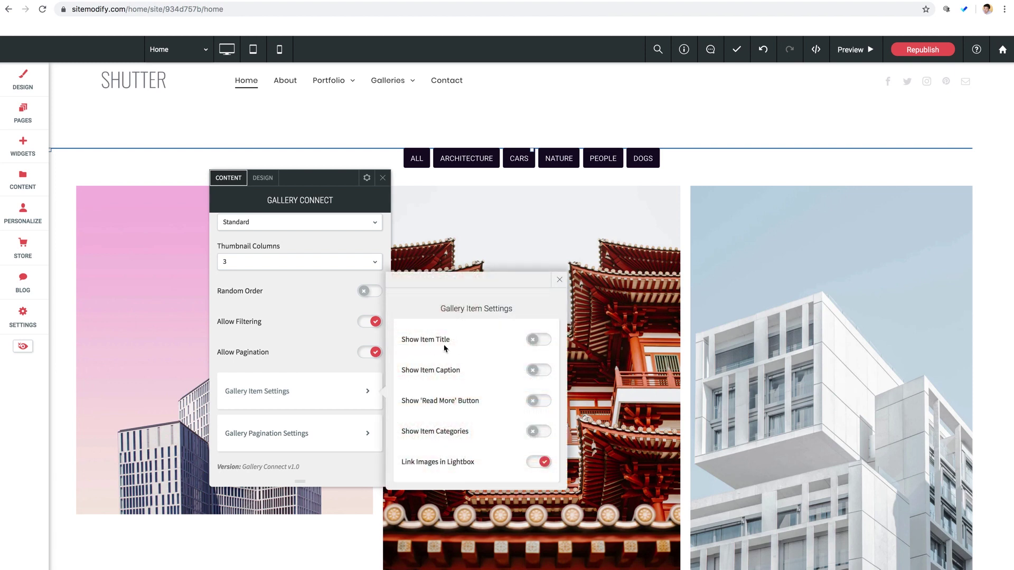
left_click(538, 346)
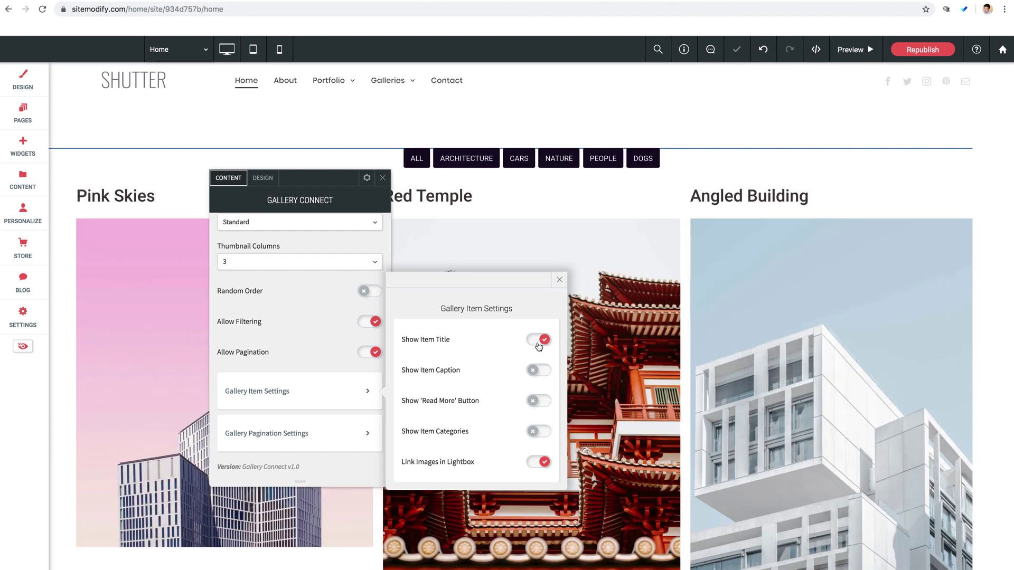
left_click(536, 378)
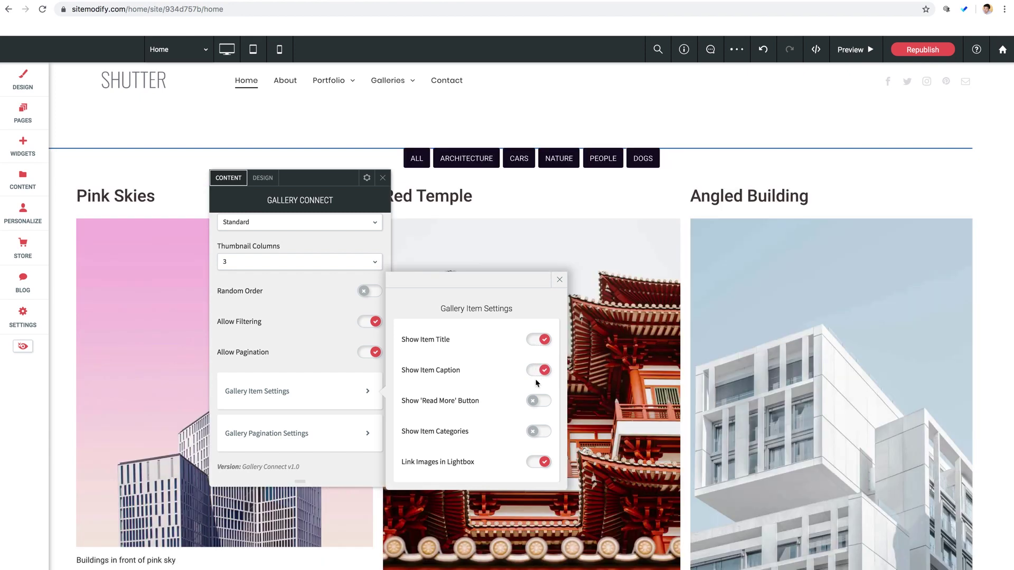
left_click(538, 401)
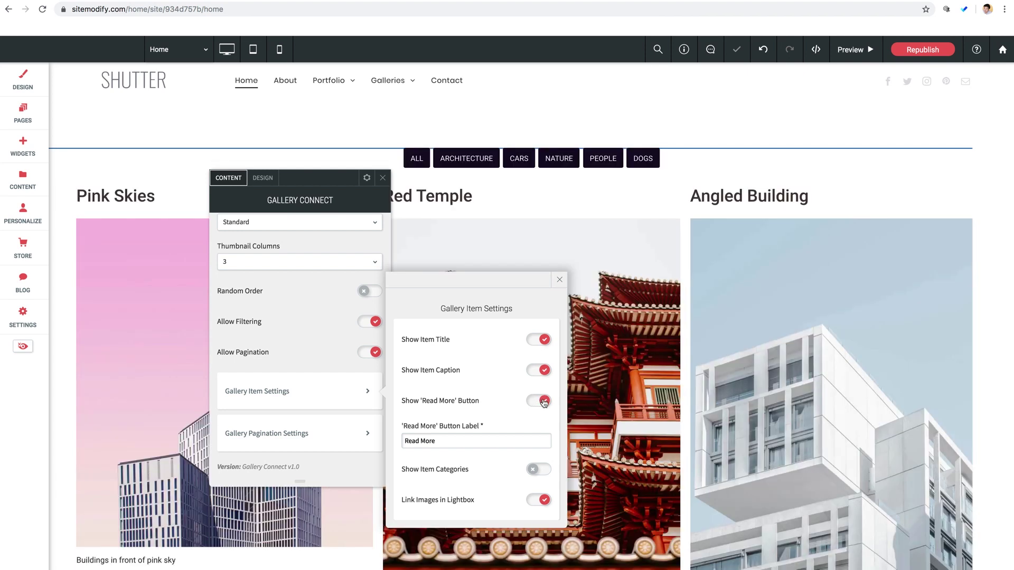
left_click(543, 402)
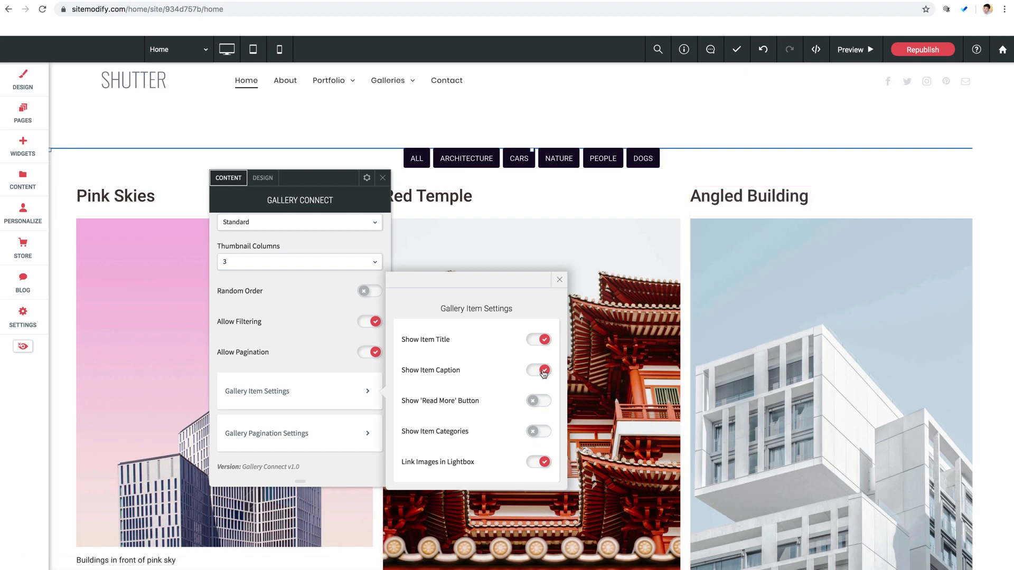
left_click(544, 372)
left_click(539, 340)
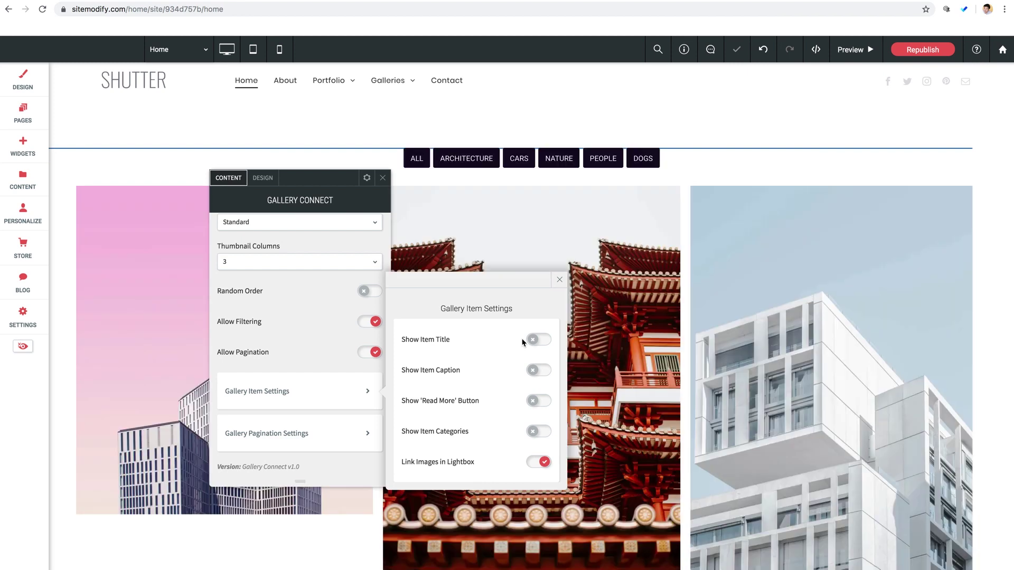
left_click(320, 349)
Switch the gallery layout to Uniform and move the panel to reveal the page numbers.
scroll(304, 333, "up", 3)
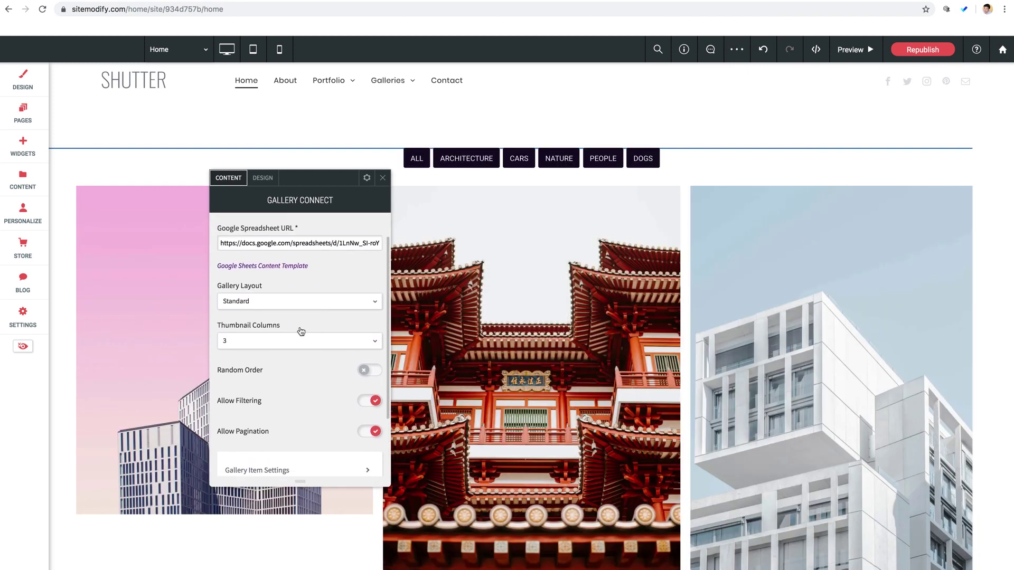
left_click(288, 288)
left_click(241, 338)
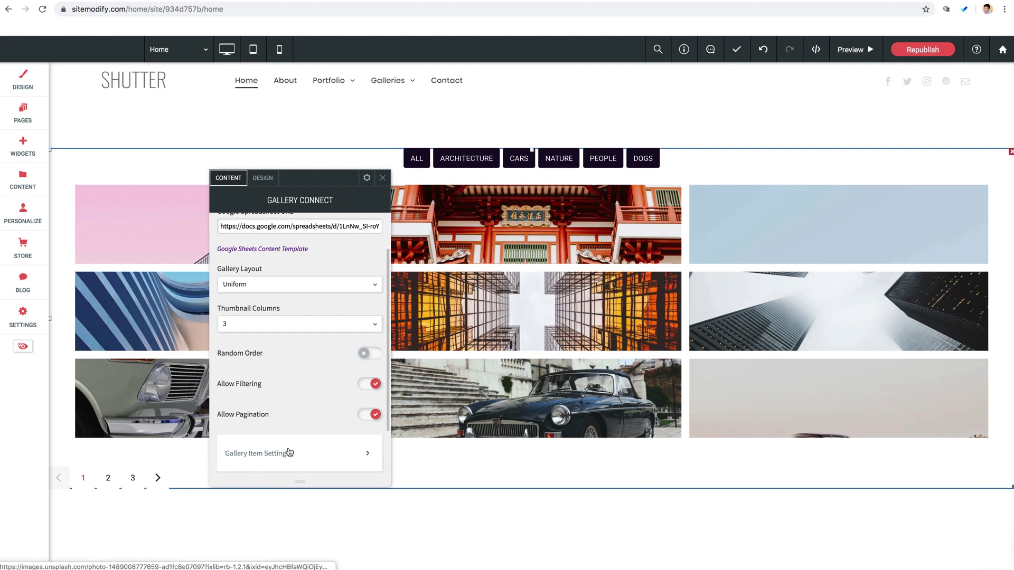
left_click_drag(334, 179, 227, 172)
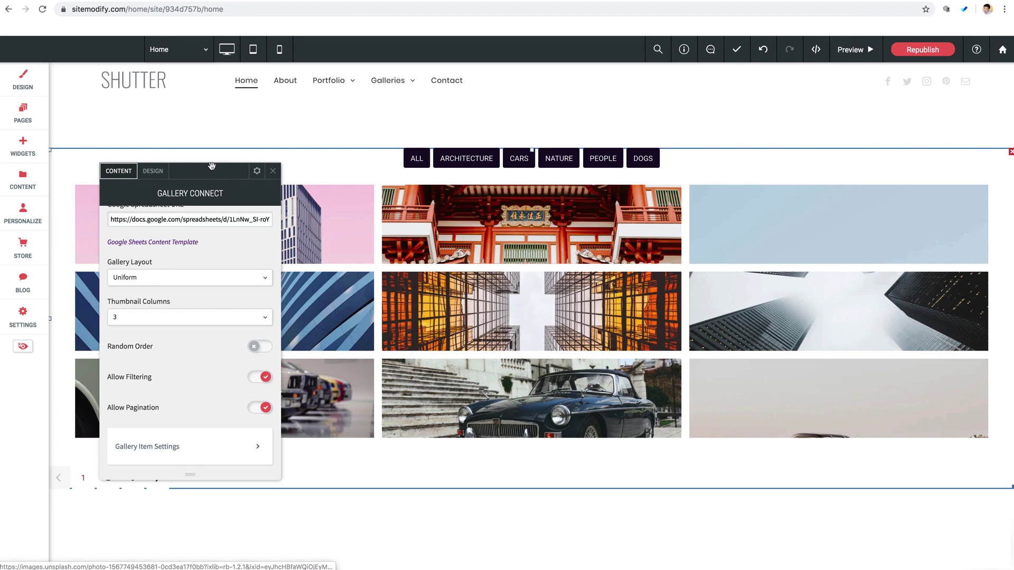
left_click_drag(214, 173, 329, 175)
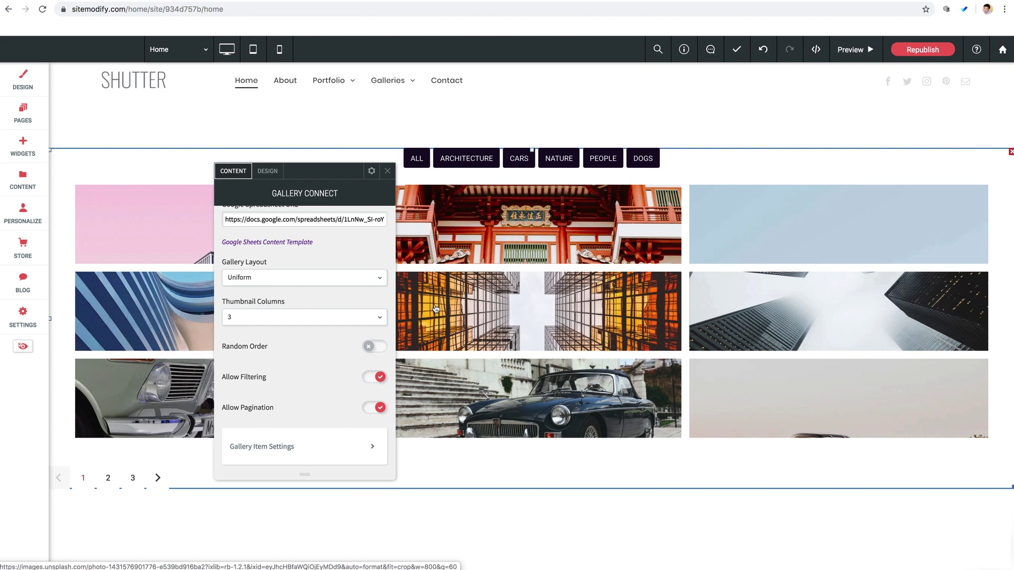
scroll(278, 356, "down", 1)
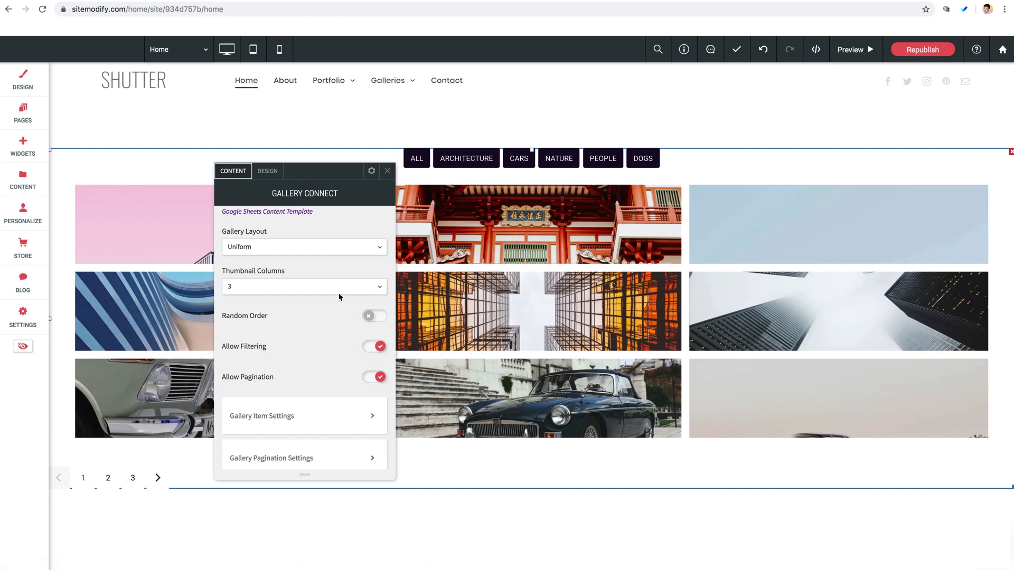
left_click(263, 288)
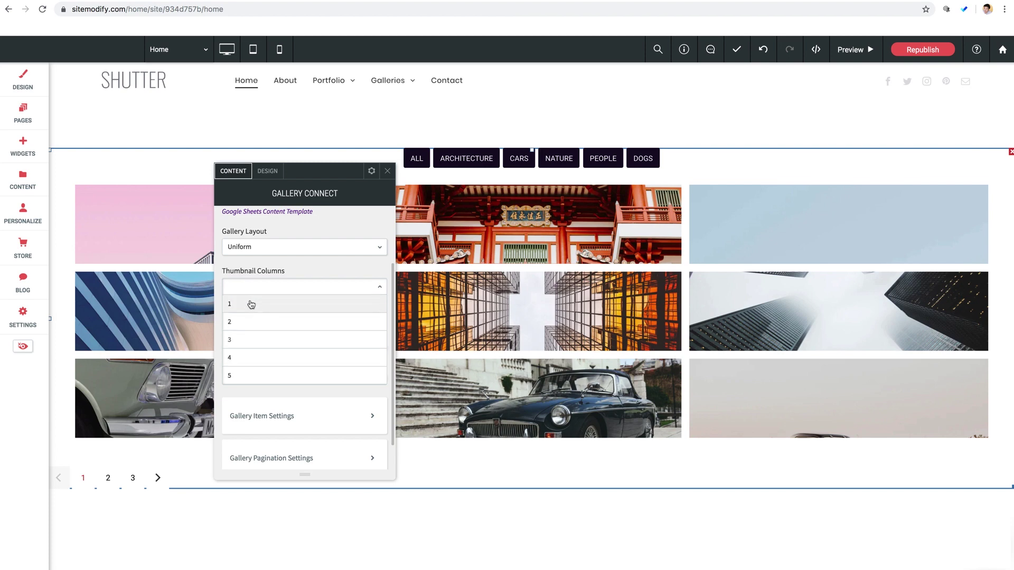
left_click(249, 358)
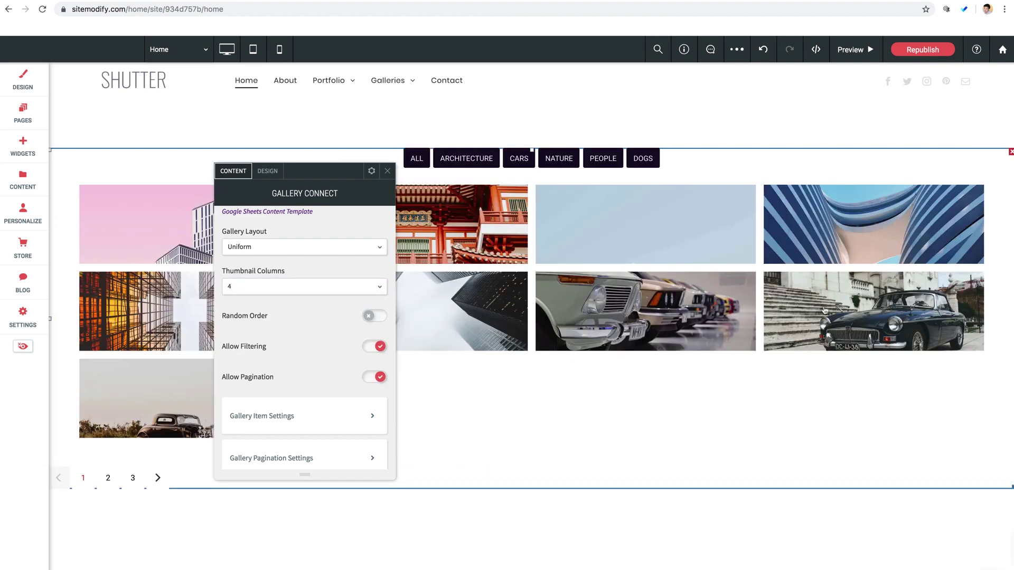
left_click(274, 286)
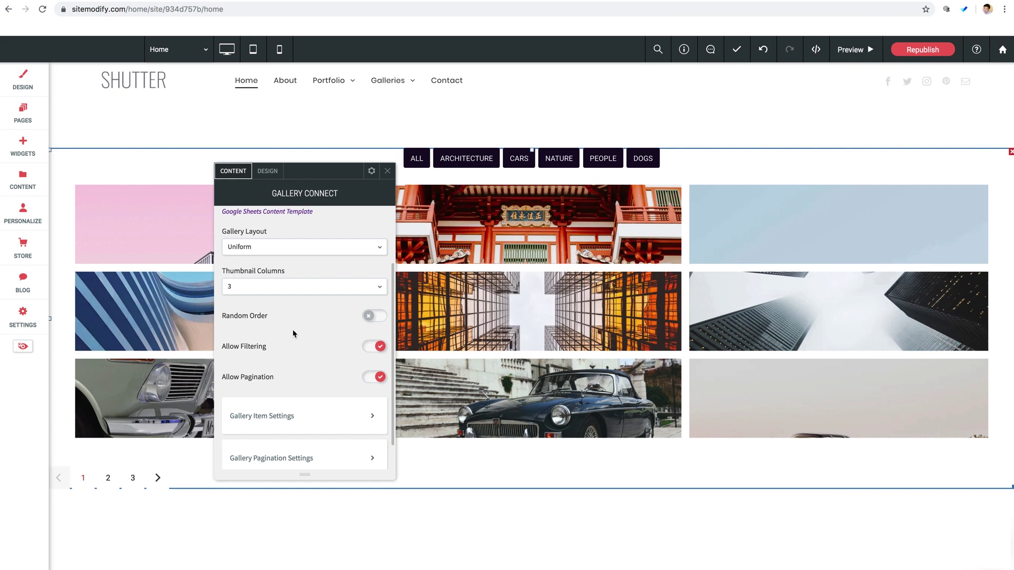
Check that gallery pagination is set to 9 items per page.
scroll(301, 337, "down", 2)
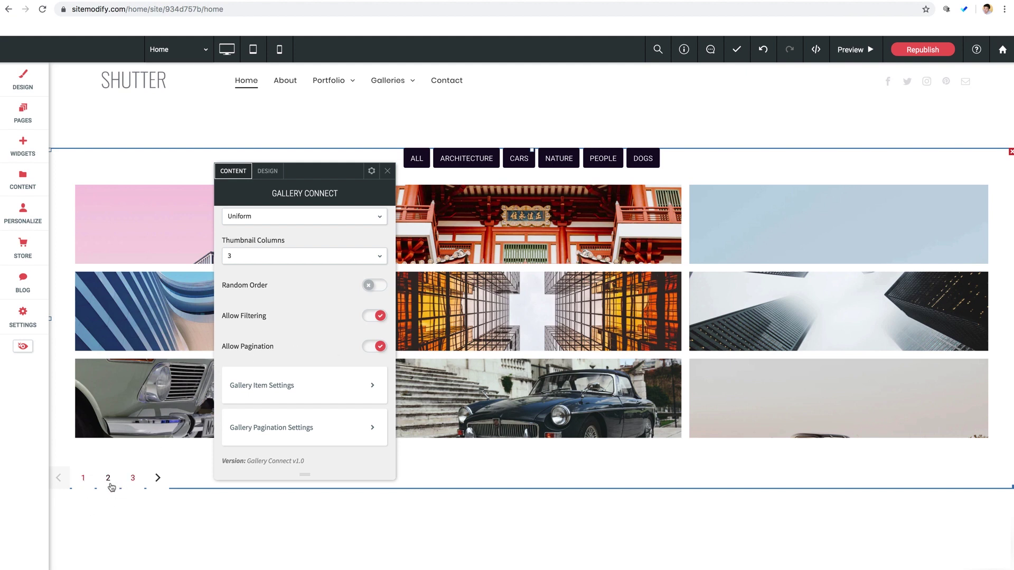
scroll(277, 331, "down", 1)
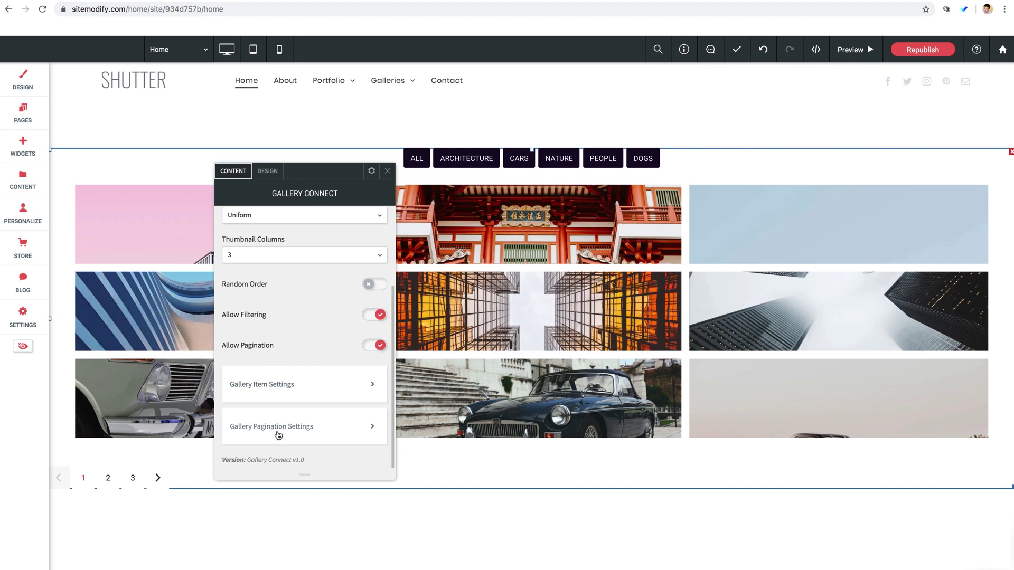
left_click(315, 432)
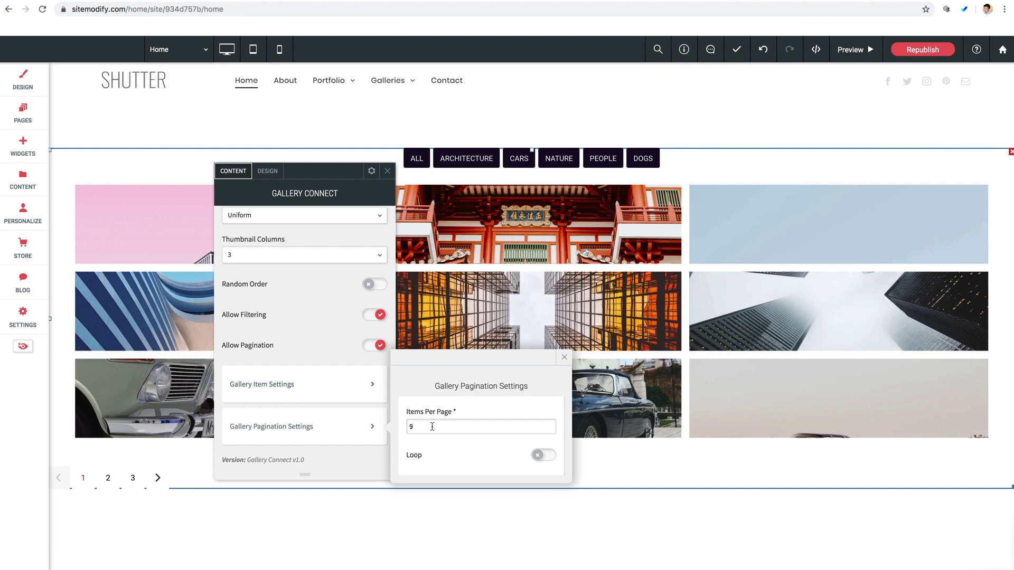
left_click(565, 359)
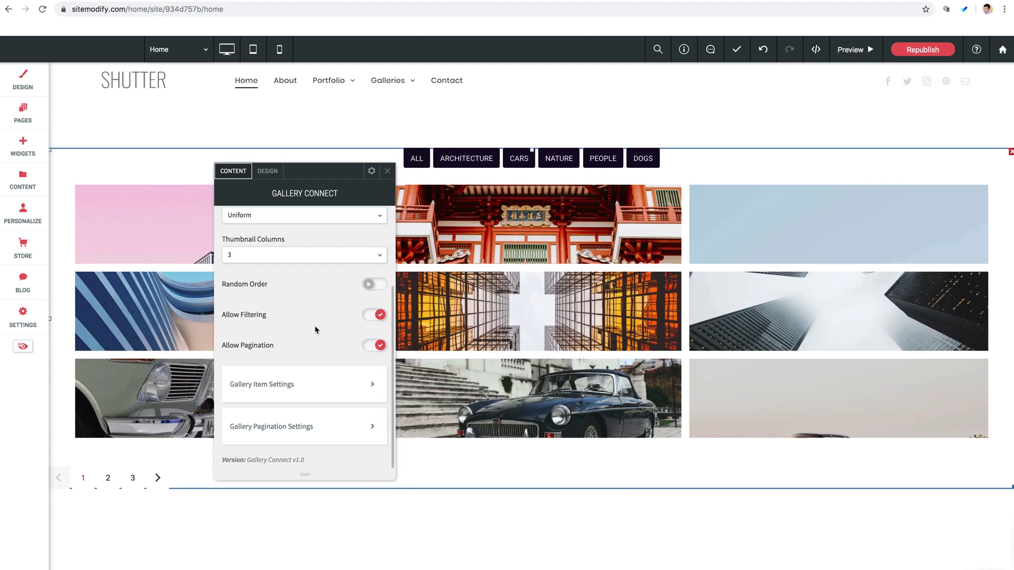
scroll(315, 330, "up", 5)
Switch to the gallery's design options and move the settings panel up and right.
left_click(269, 174)
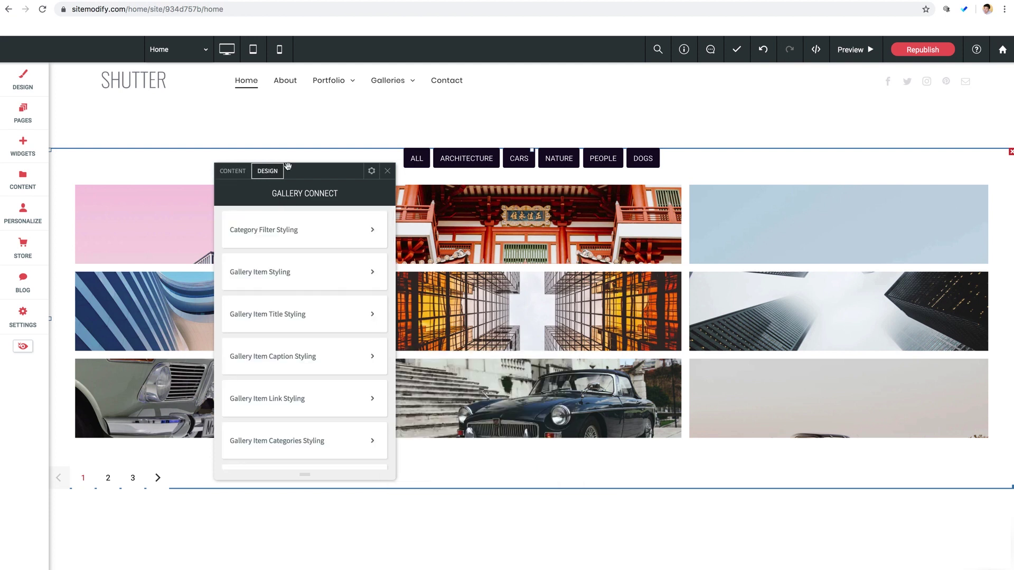
left_click_drag(287, 166, 335, 138)
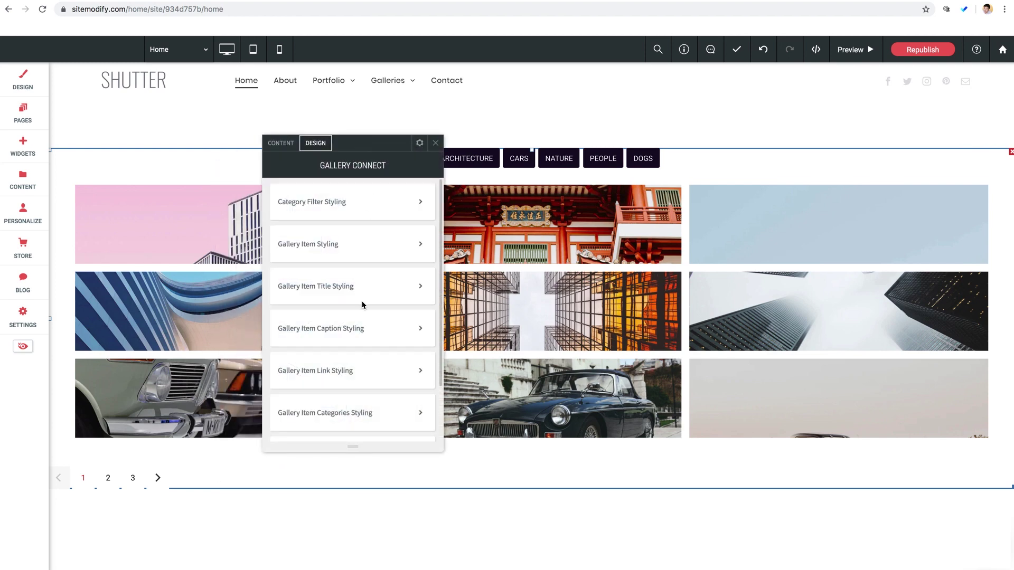
scroll(362, 304, "down", 2)
scroll(362, 305, "up", 2)
In Gallery Item Styling, keep item shadow Disabled and hover effect None.
left_click(312, 248)
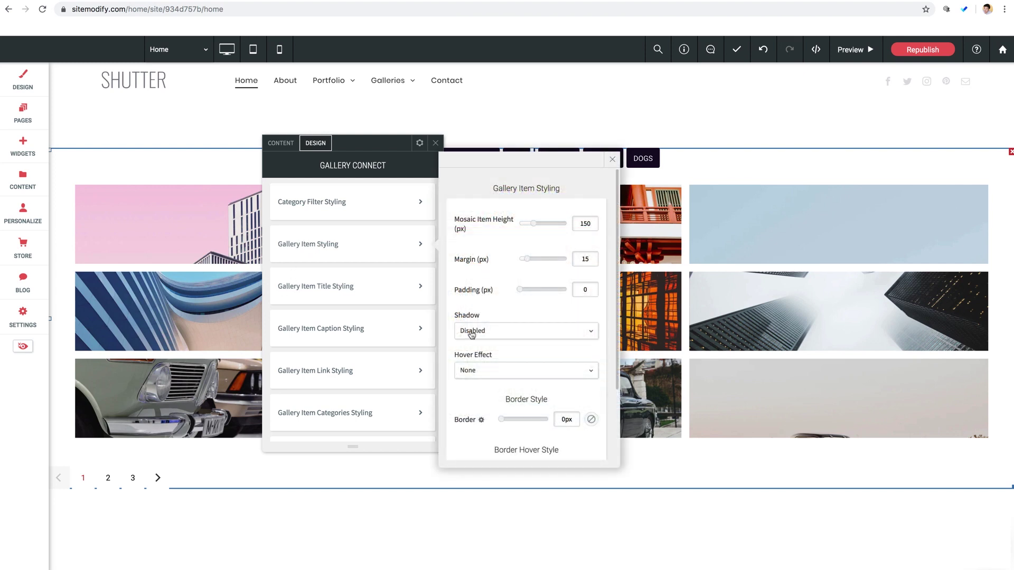
left_click(489, 331)
left_click(491, 316)
left_click(479, 373)
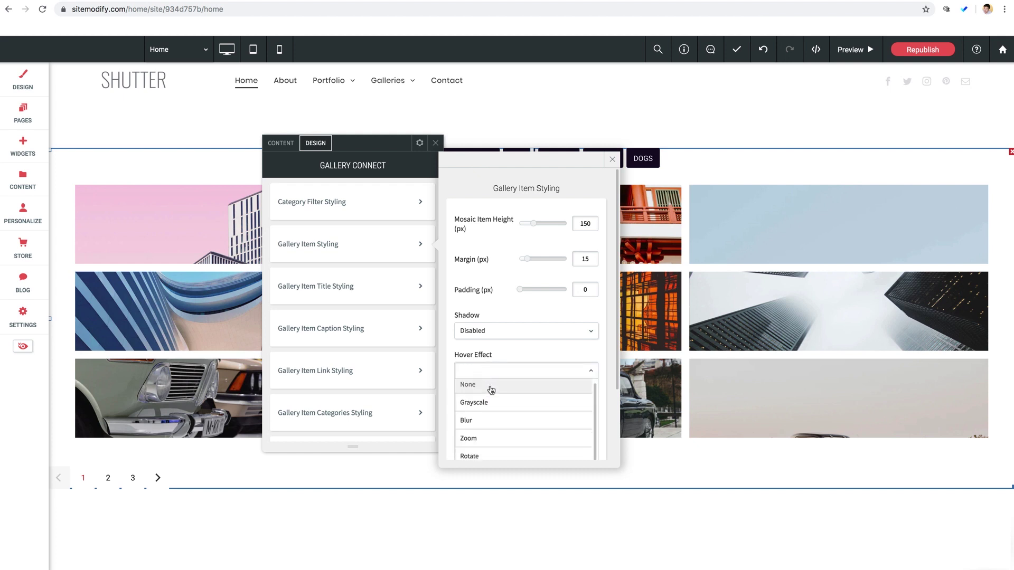
scroll(446, 393, "down", 3)
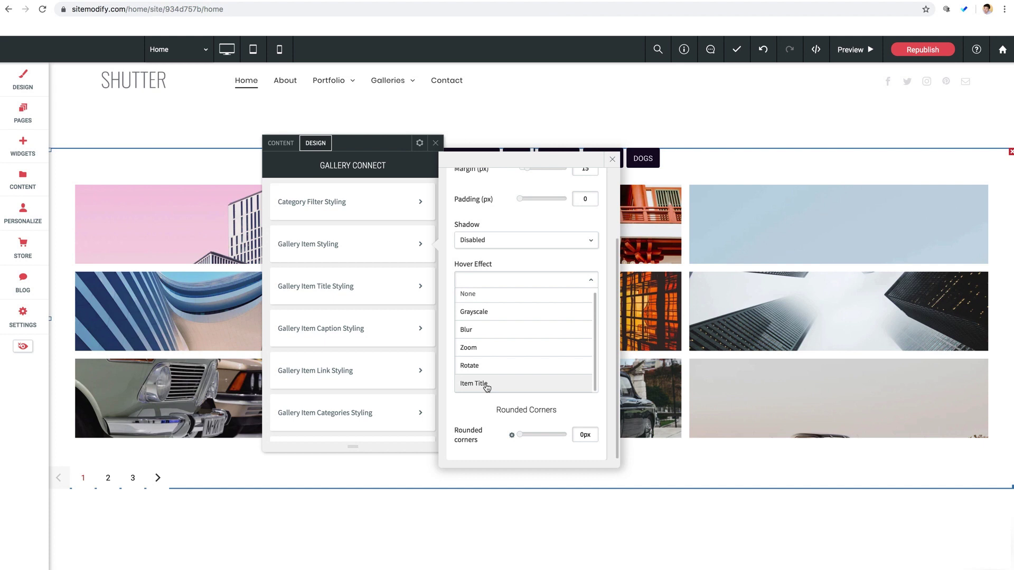
left_click(520, 279)
scroll(451, 316, "up", 3)
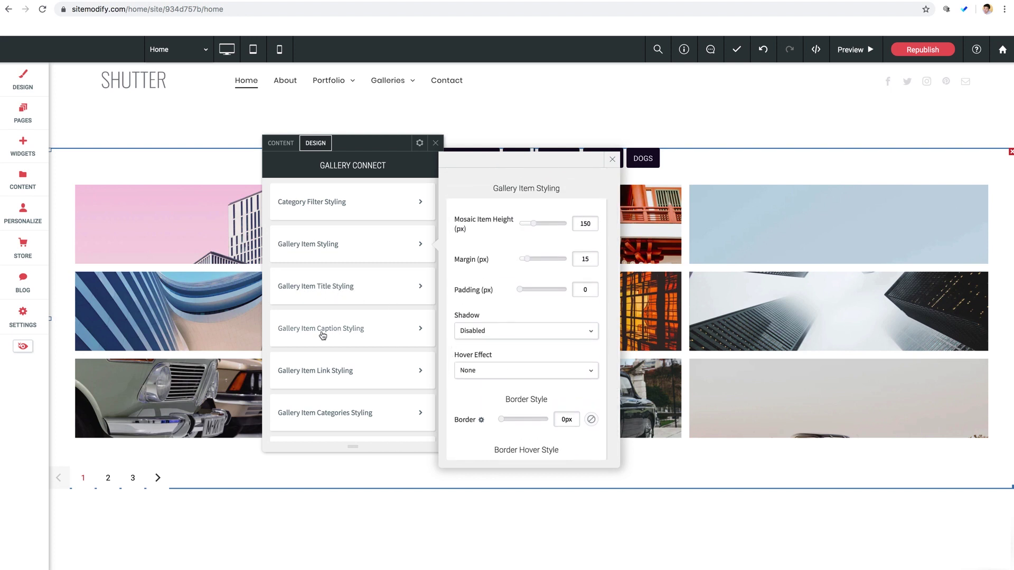
Review the item title text styling: Poppins font at size 15.
left_click(334, 289)
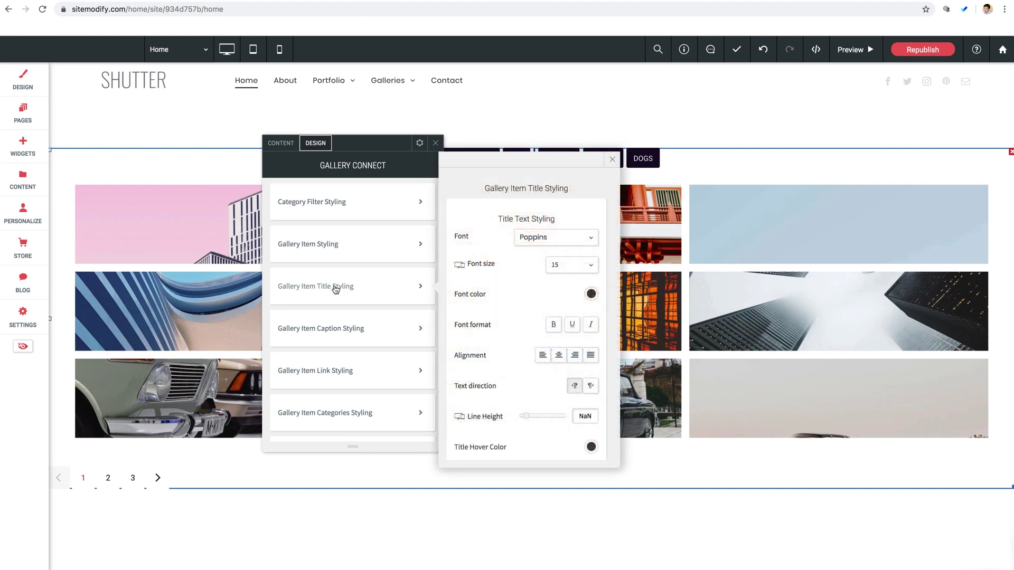
scroll(506, 334, "down", 1)
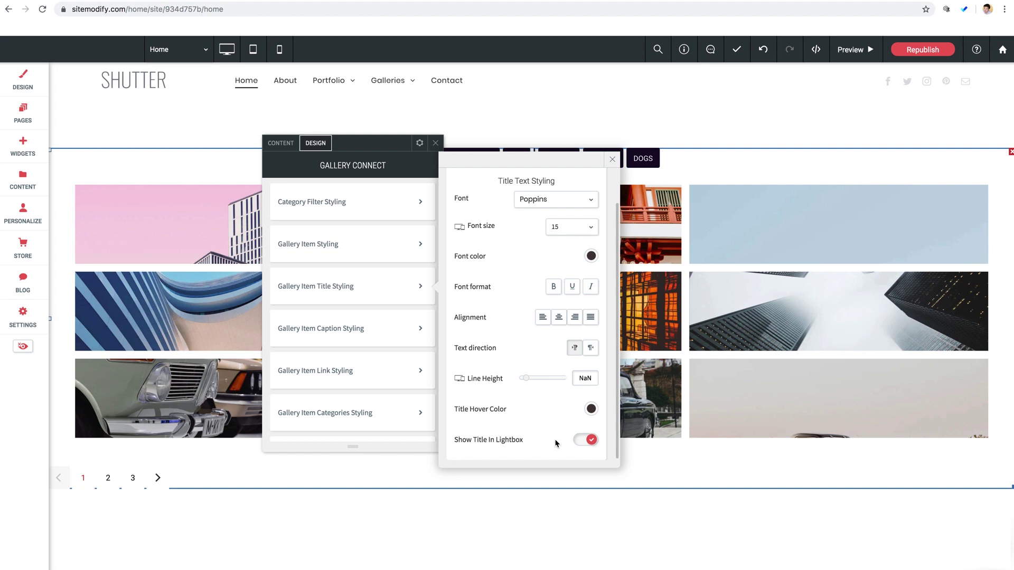
scroll(556, 444, "up", 2)
Close the title styling flyout and the Gallery Connect panel.
left_click(612, 159)
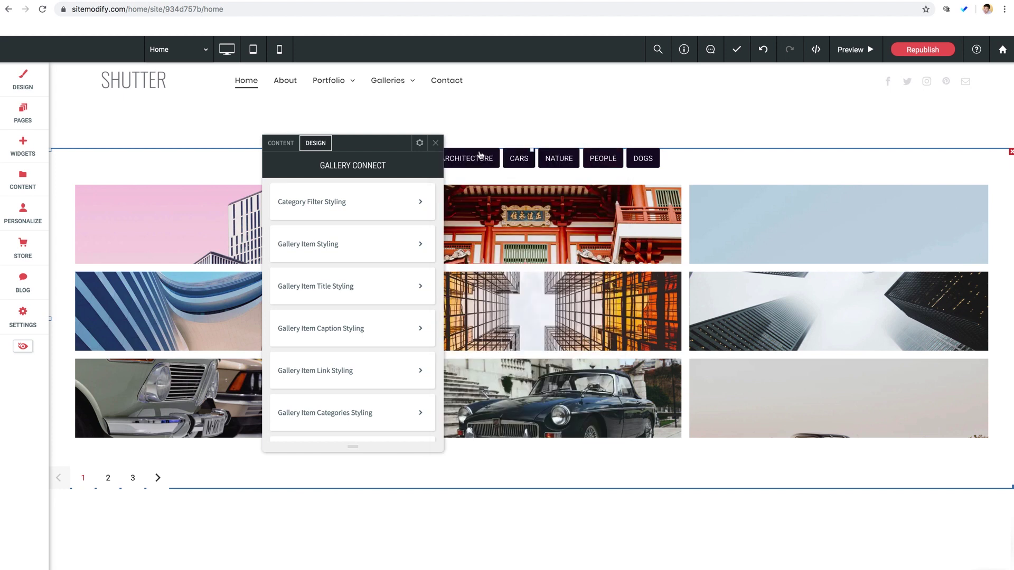
left_click(433, 145)
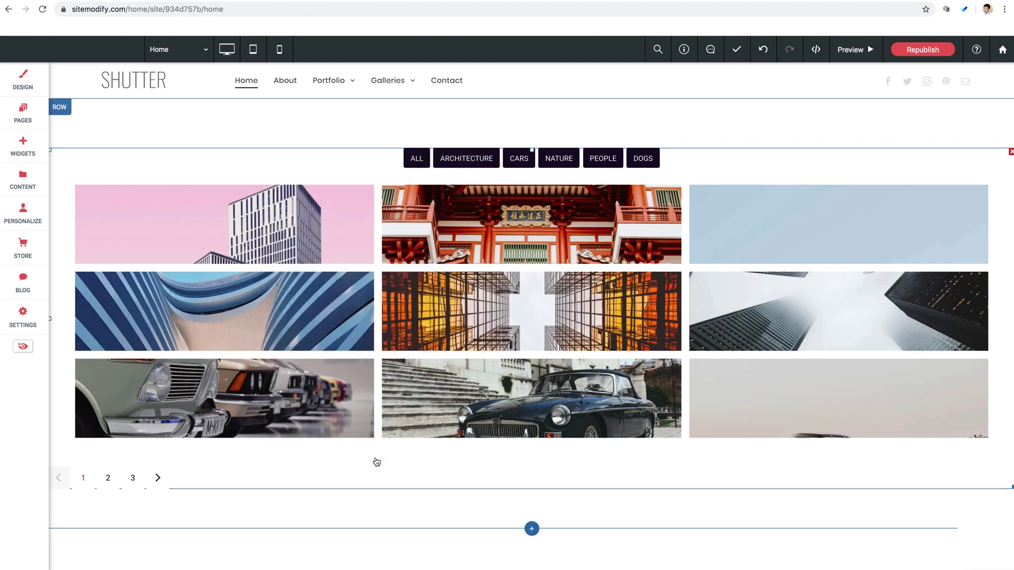